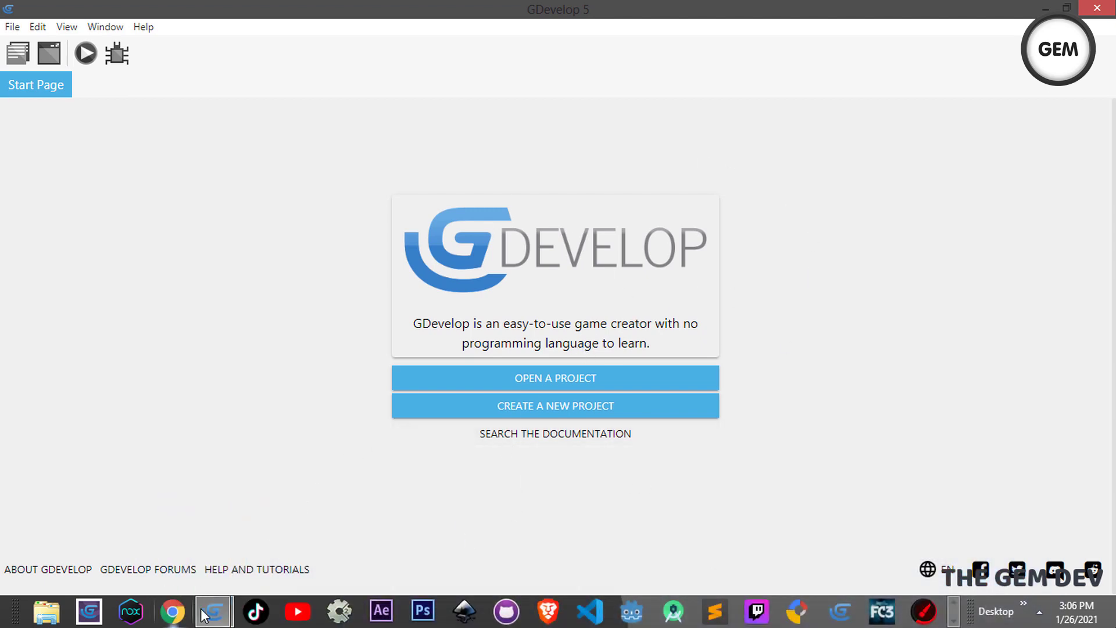
Look over the toggle-music-play-sound example's scene layout and its event sheet.
{"action": "mouse_move", "coordinate": [213, 611]}
{"action": "left_click", "coordinate": [114, 518]}
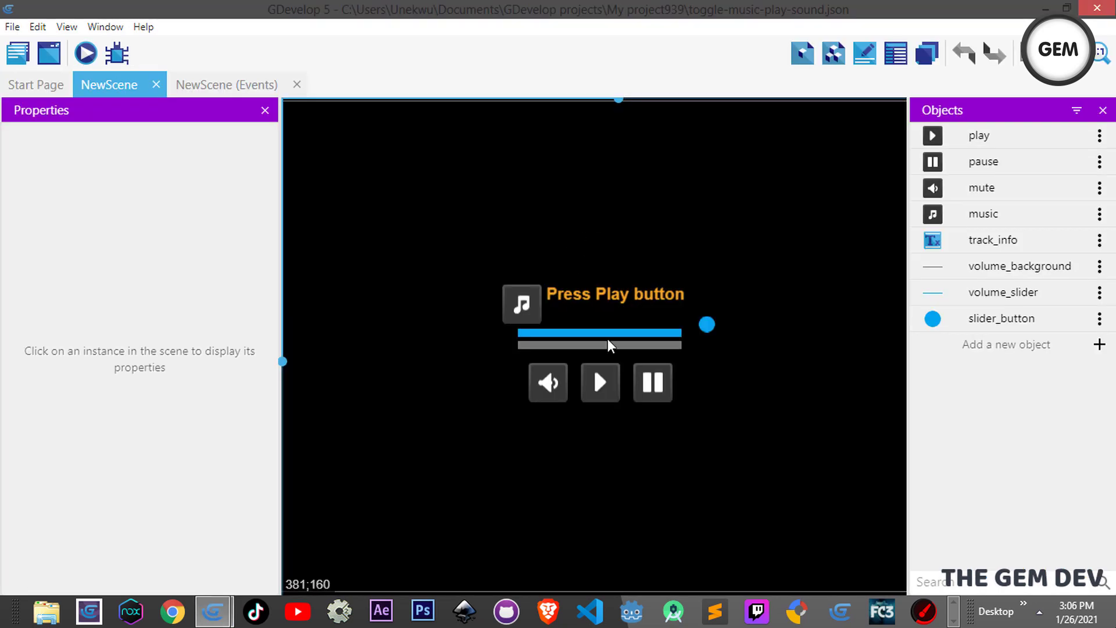
{"action": "scroll", "coordinate": [708, 252], "scroll_direction": "up", "scroll_amount": 1, "text": "ctrl"}
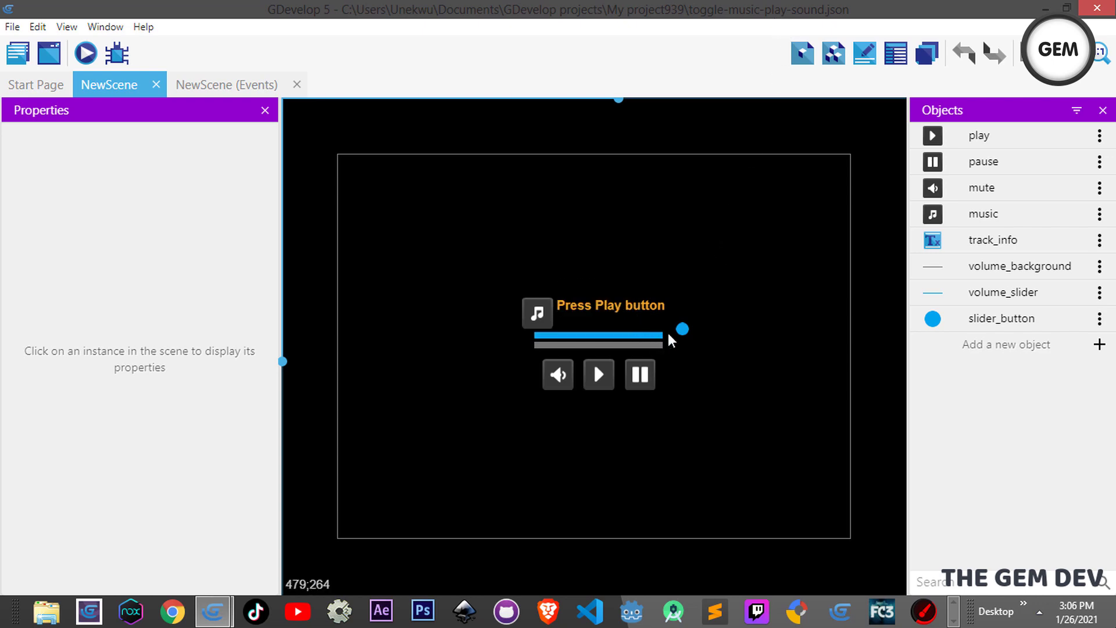
{"action": "scroll", "coordinate": [634, 335], "scroll_direction": "up", "scroll_amount": 1, "text": "ctrl"}
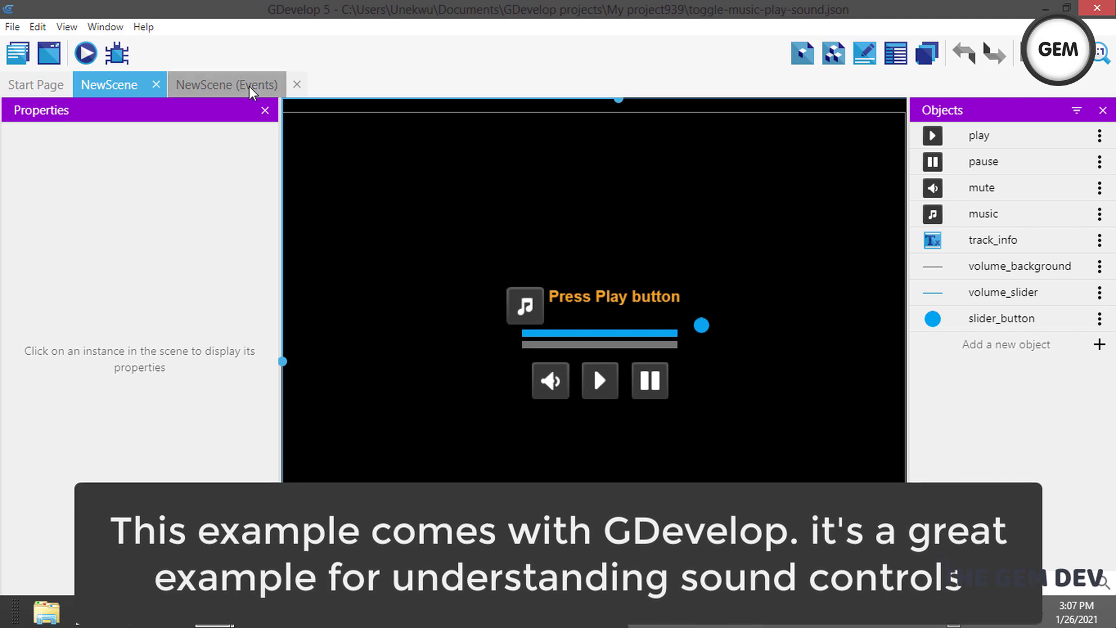
{"action": "left_click", "coordinate": [226, 85]}
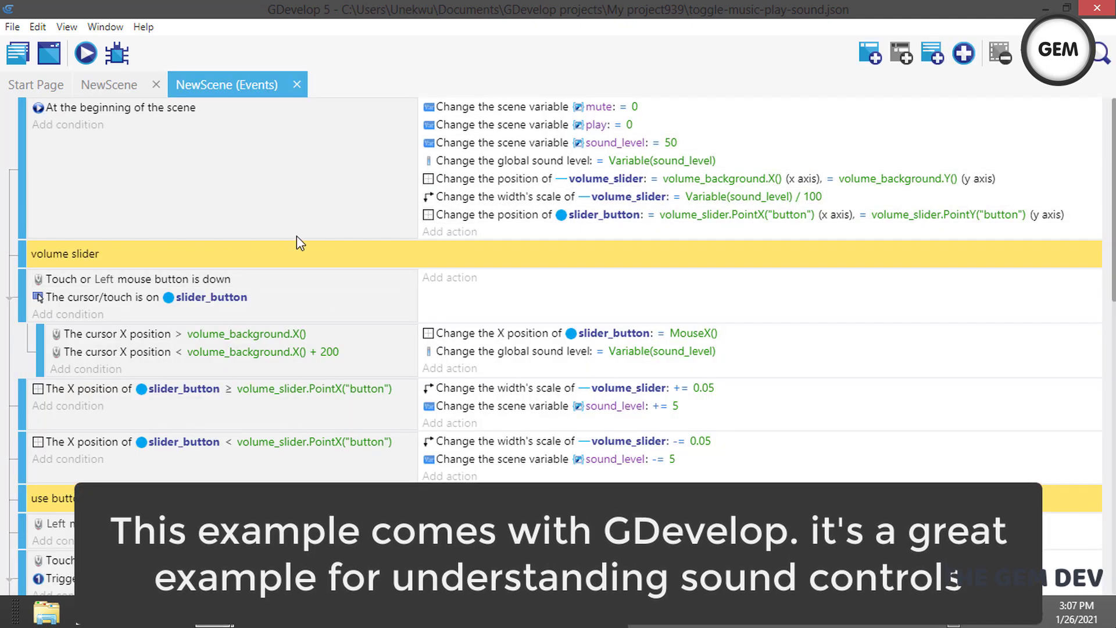
{"action": "left_click", "coordinate": [116, 93]}
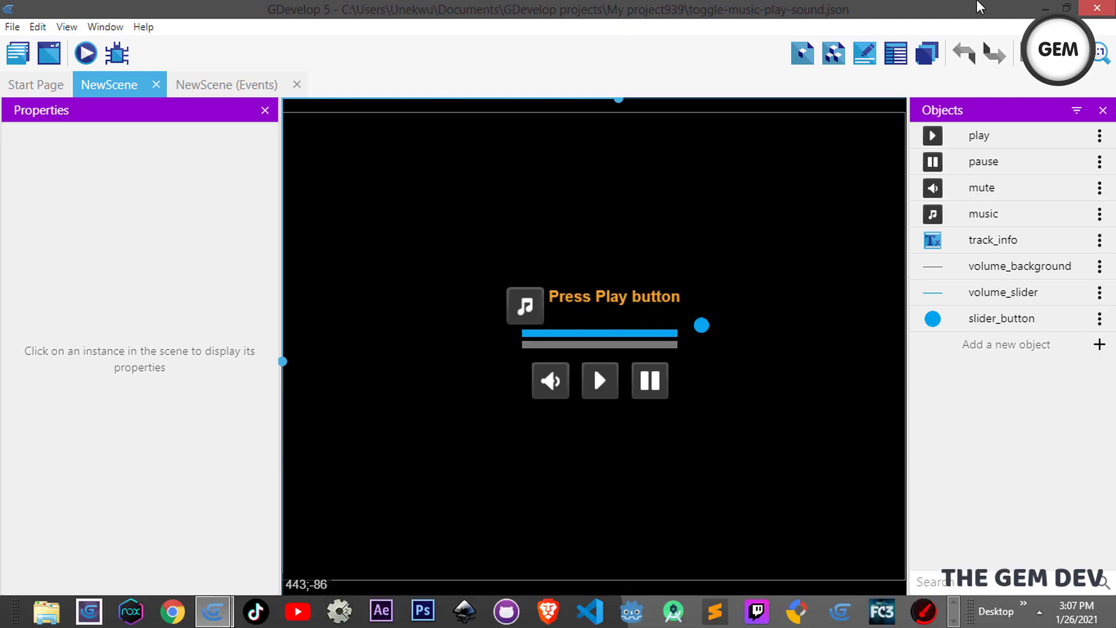
Create a new project from the Empty game starter, then add a scene to it and open that scene.
{"action": "mouse_move", "coordinate": [201, 615]}
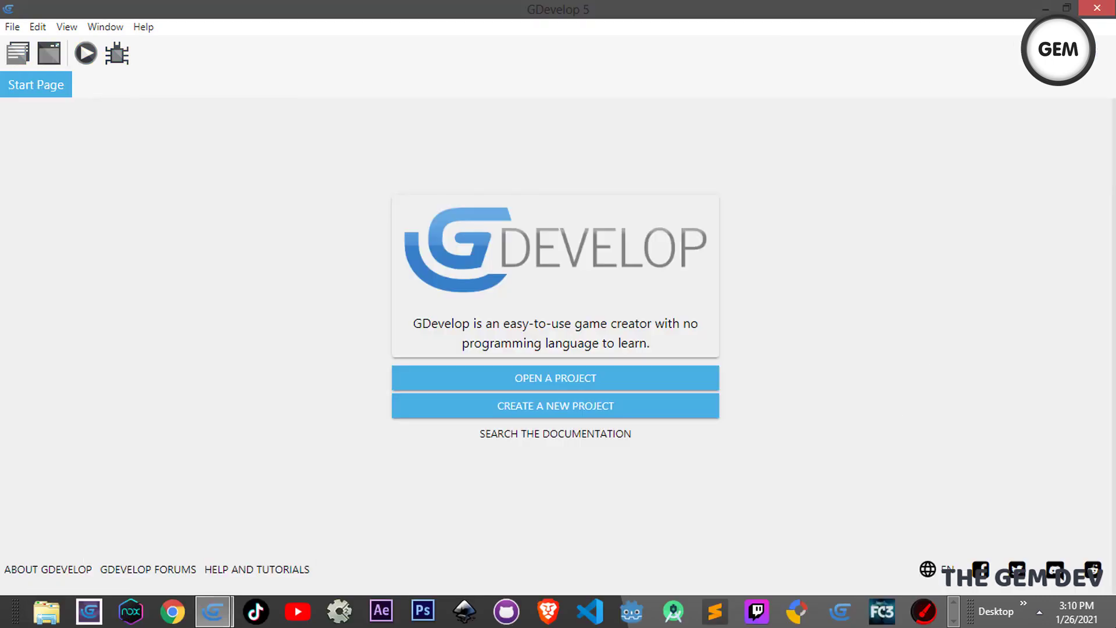
{"action": "left_click", "coordinate": [589, 406]}
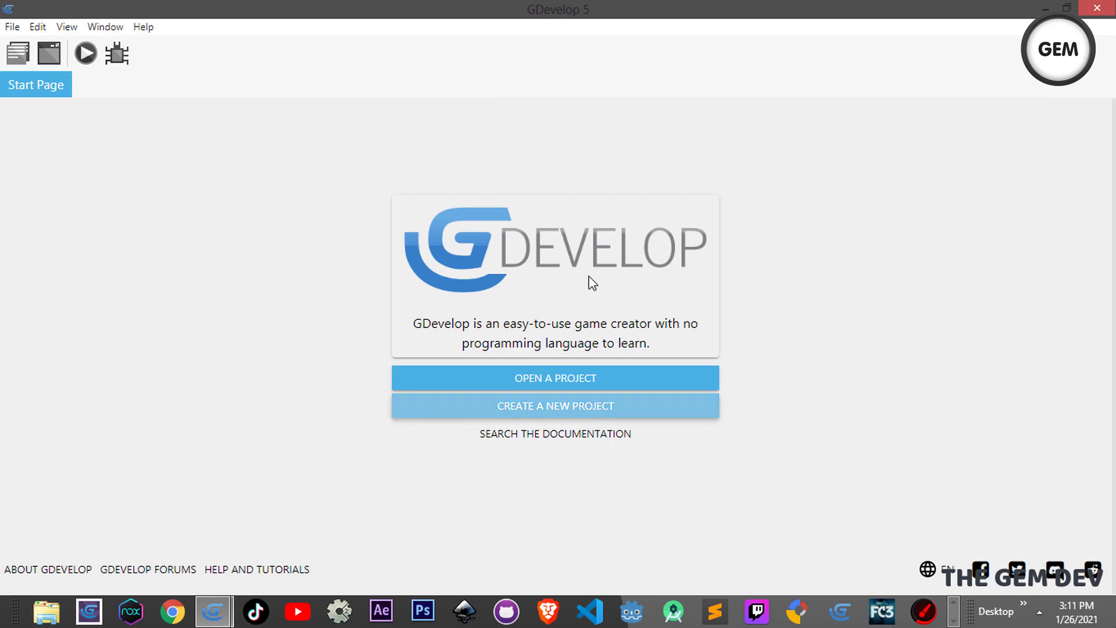
{"action": "scroll", "coordinate": [451, 394], "scroll_direction": "down", "scroll_amount": 1}
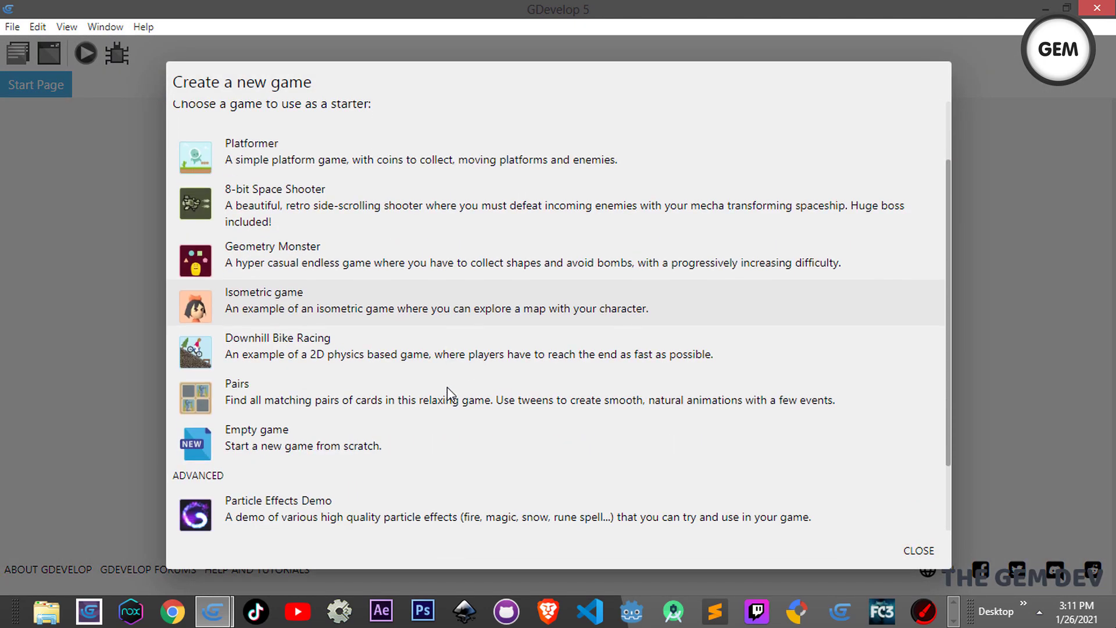
{"action": "left_click", "coordinate": [264, 432]}
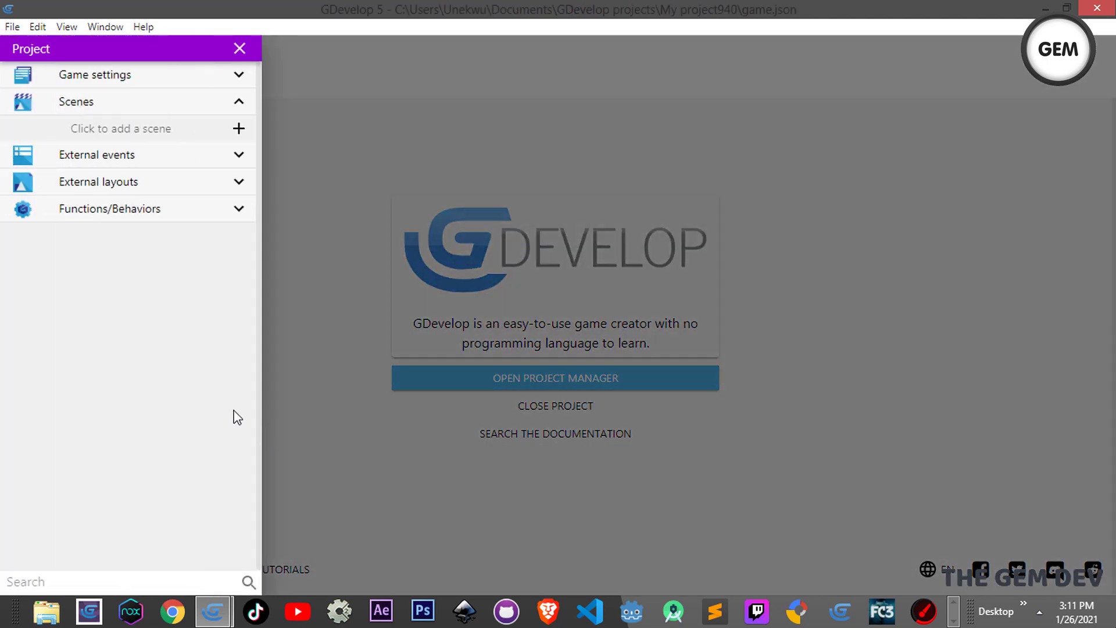
{"action": "left_click", "coordinate": [134, 134]}
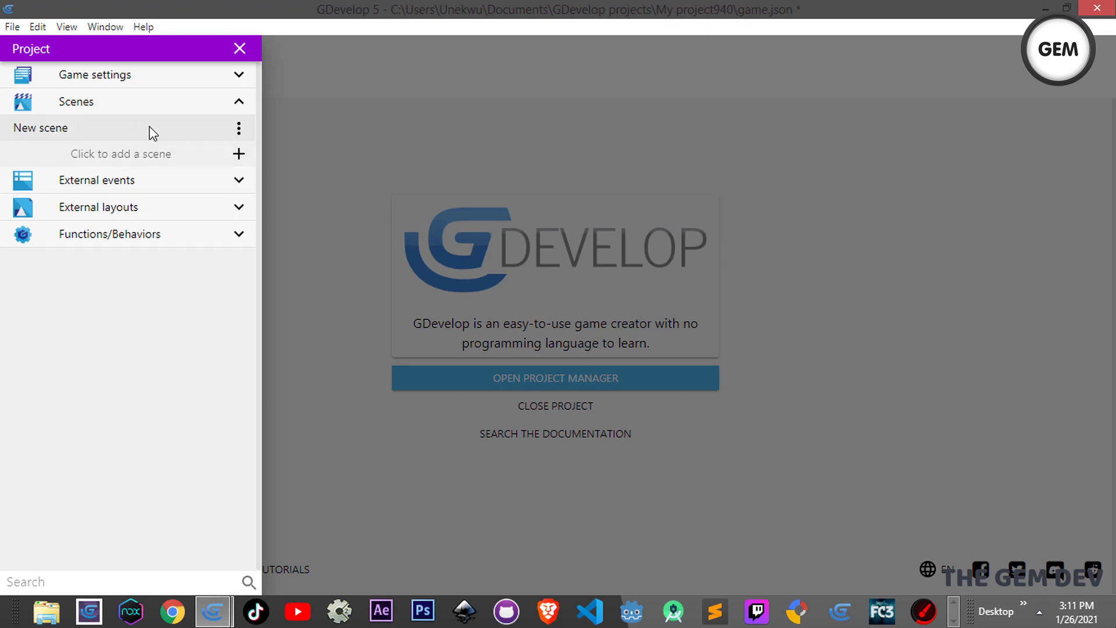
{"action": "left_click", "coordinate": [153, 131]}
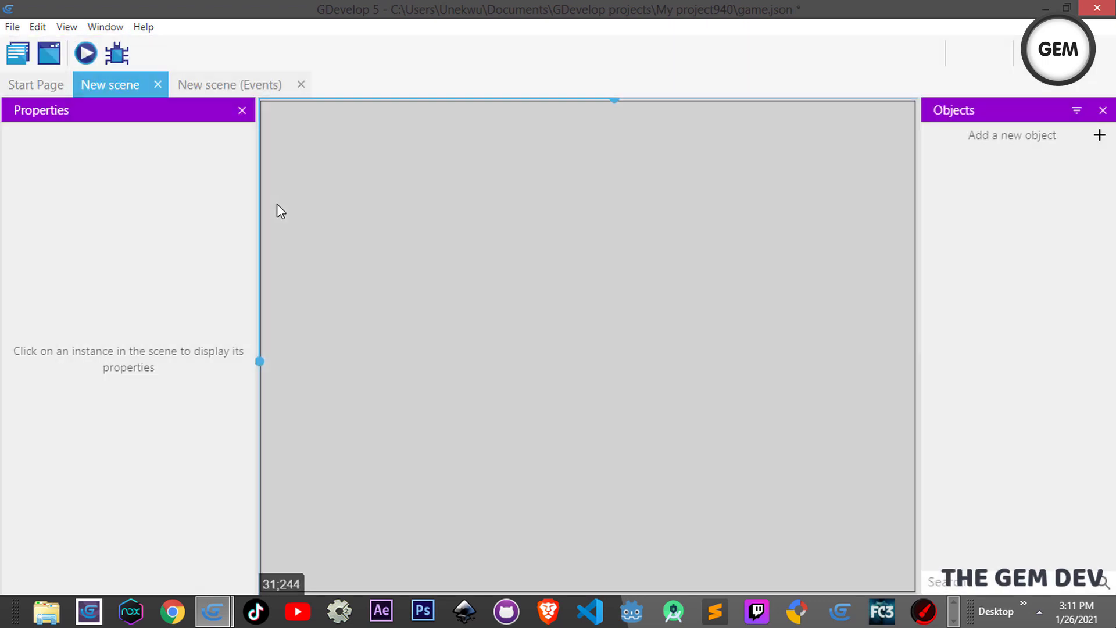
{"action": "scroll", "coordinate": [469, 246], "scroll_direction": "down", "scroll_amount": 2, "text": "ctrl"}
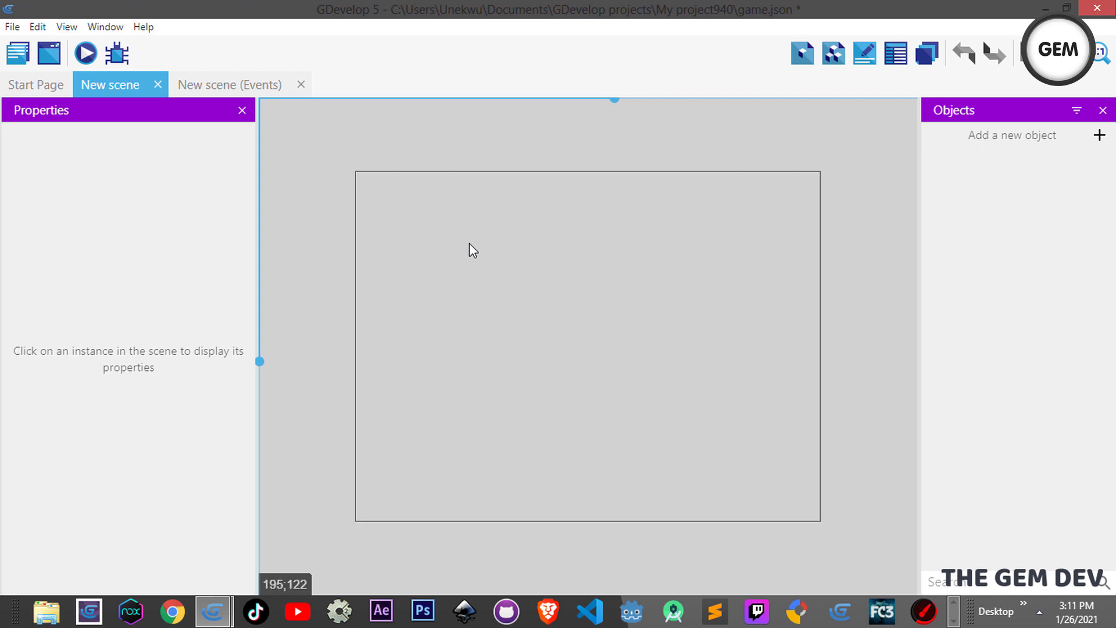
{"action": "scroll", "coordinate": [592, 275], "scroll_direction": "down", "scroll_amount": 1, "text": "ctrl"}
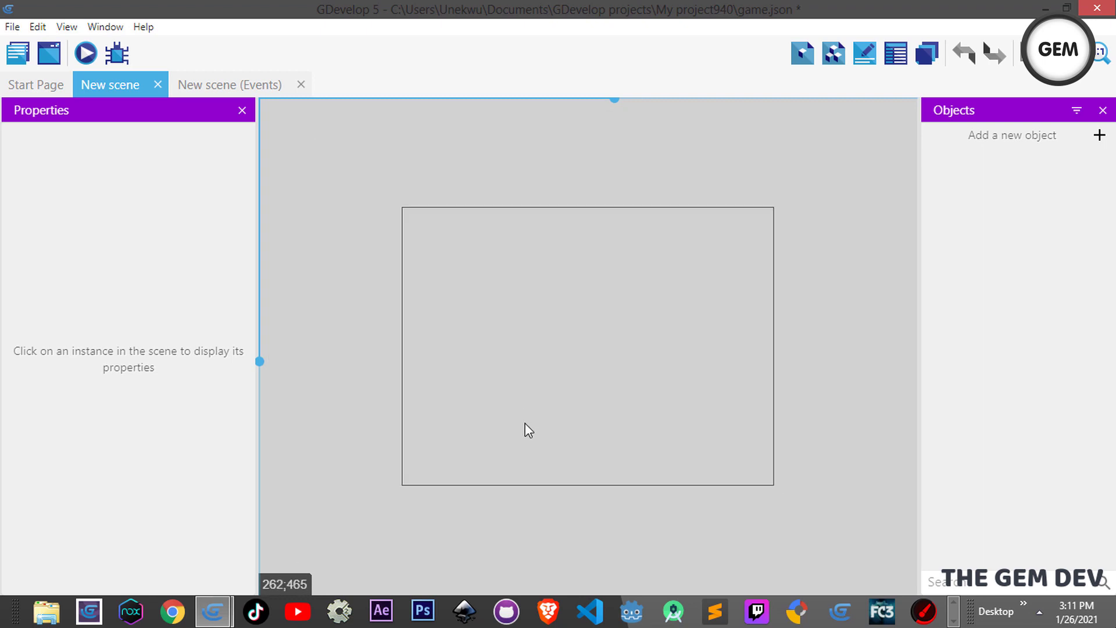
{"action": "scroll", "coordinate": [563, 309], "scroll_direction": "up", "scroll_amount": 2, "text": "ctrl"}
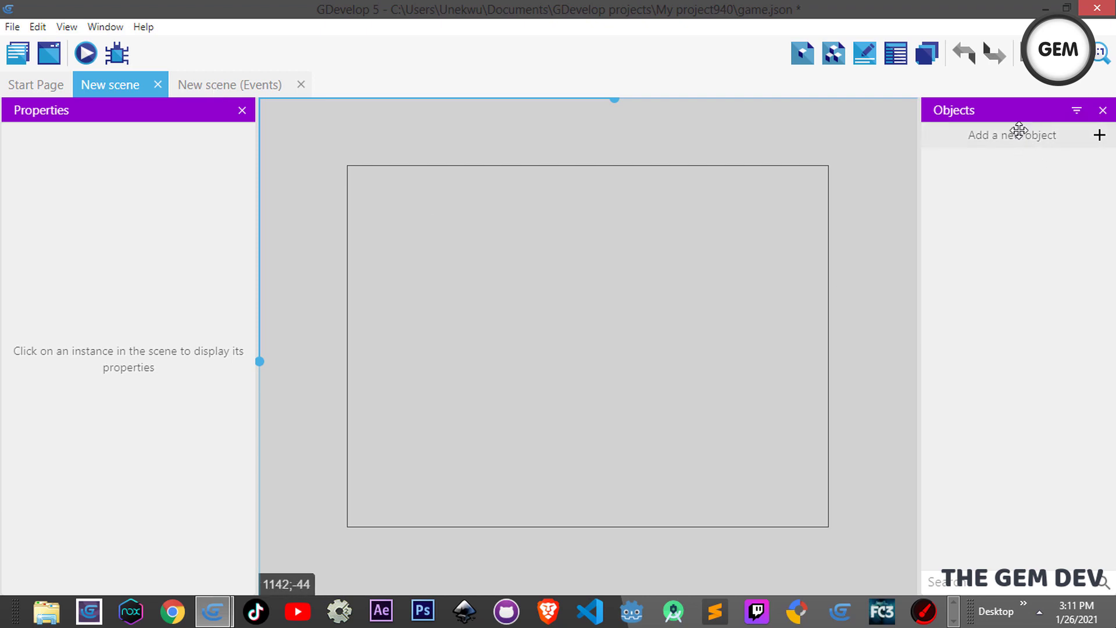
{"action": "left_click", "coordinate": [254, 84]}
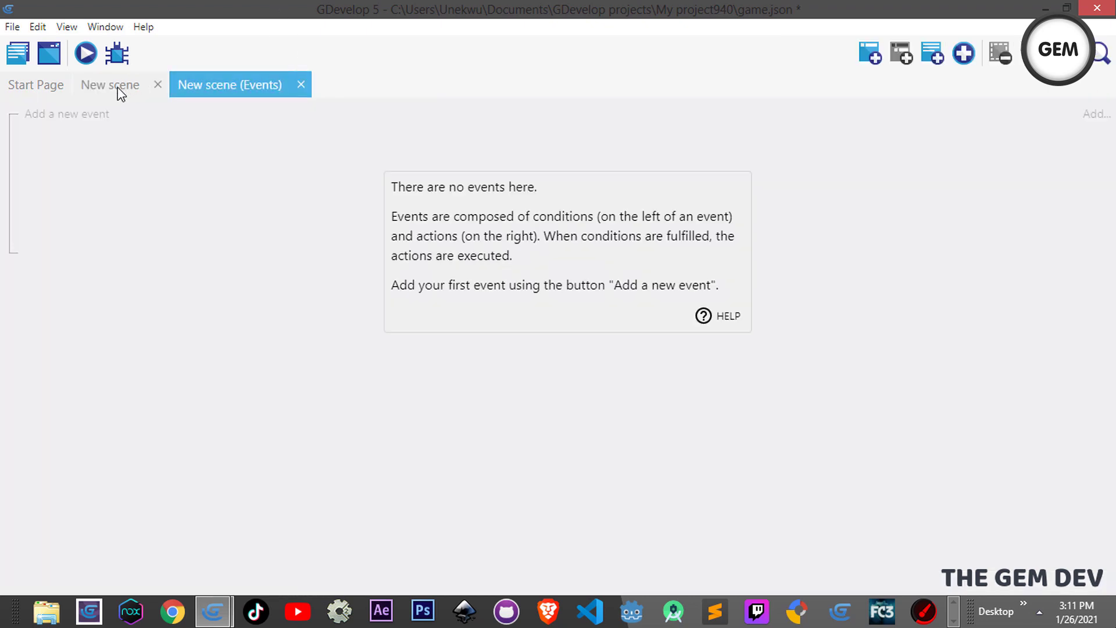
{"action": "left_click", "coordinate": [113, 86]}
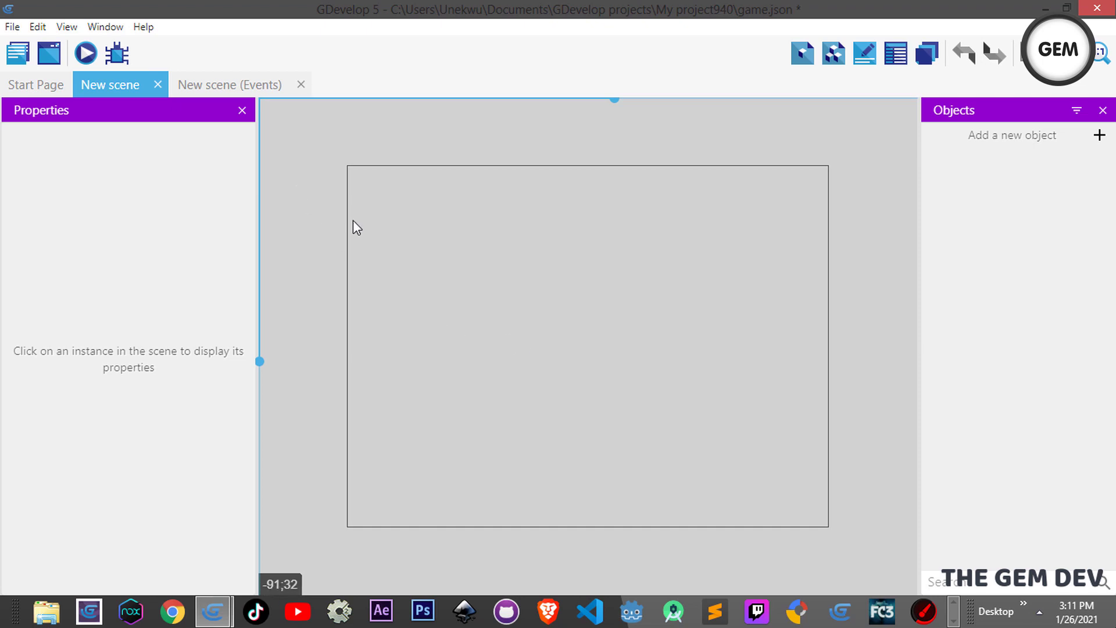
Find the Draggable Slider Control extension by searching for "slider", install it in the project, and return to the scene.
{"action": "left_click", "coordinate": [25, 55]}
{"action": "left_click", "coordinate": [107, 235]}
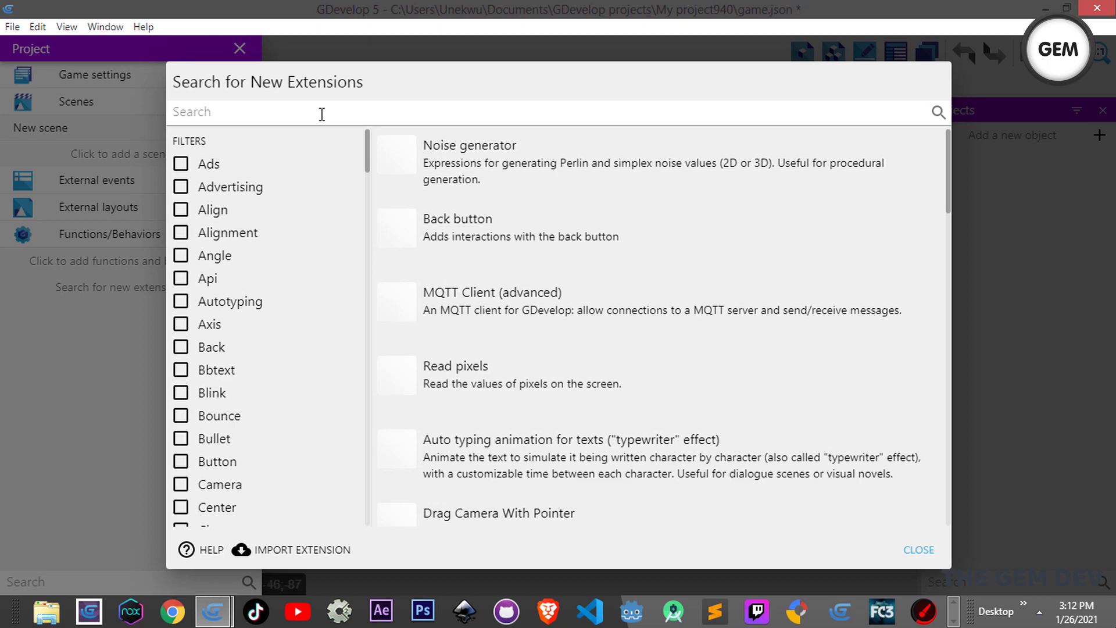
{"action": "type", "text": "slider"}
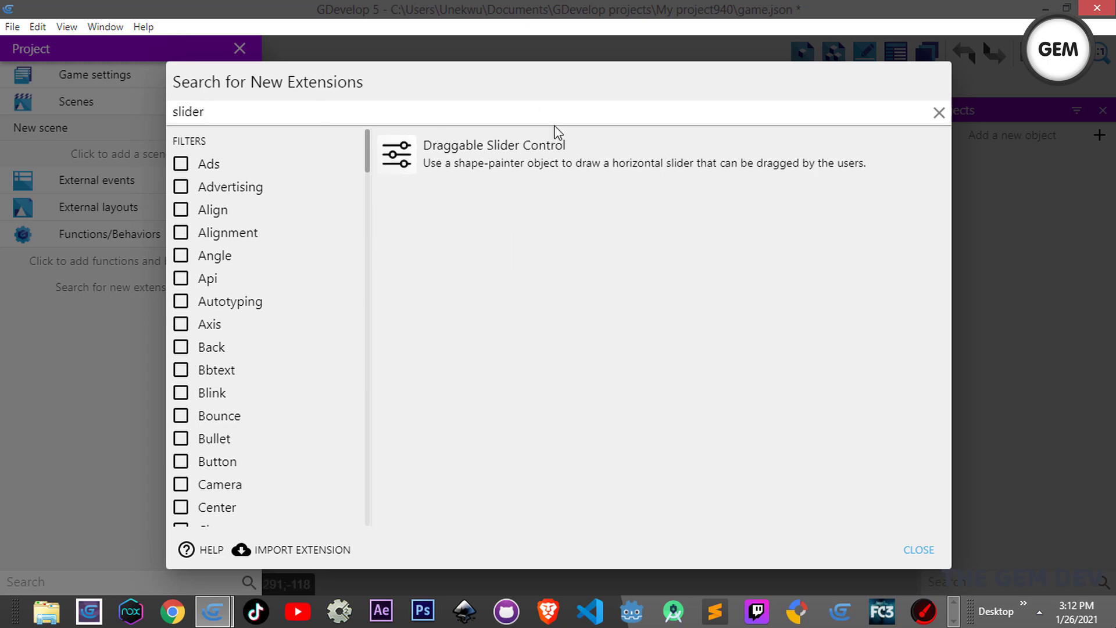
{"action": "left_click", "coordinate": [560, 158]}
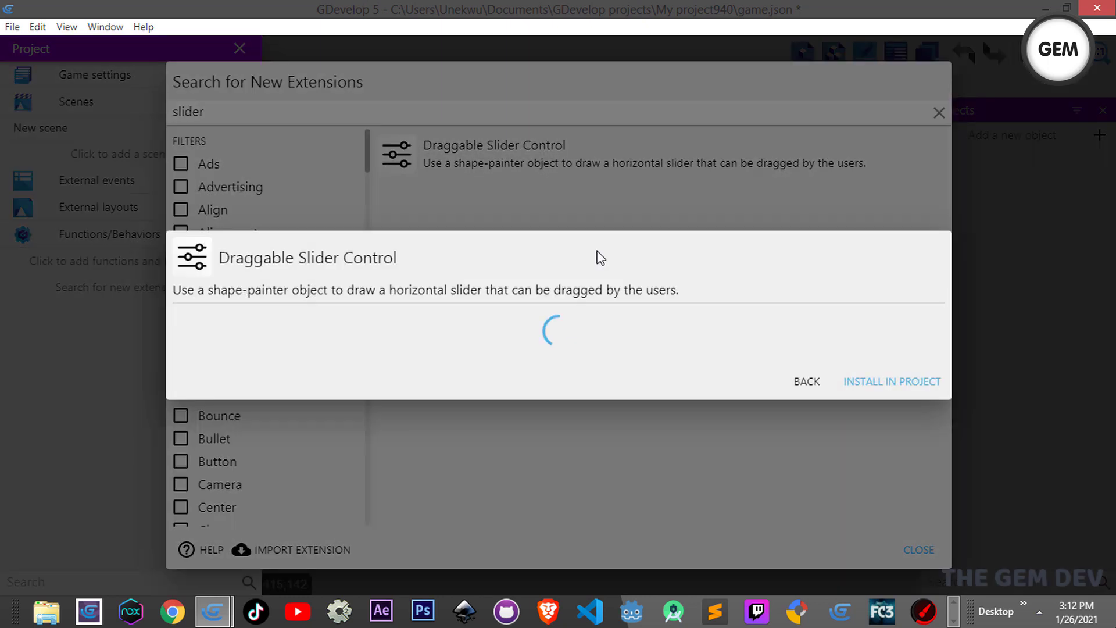
{"action": "left_click", "coordinate": [910, 396]}
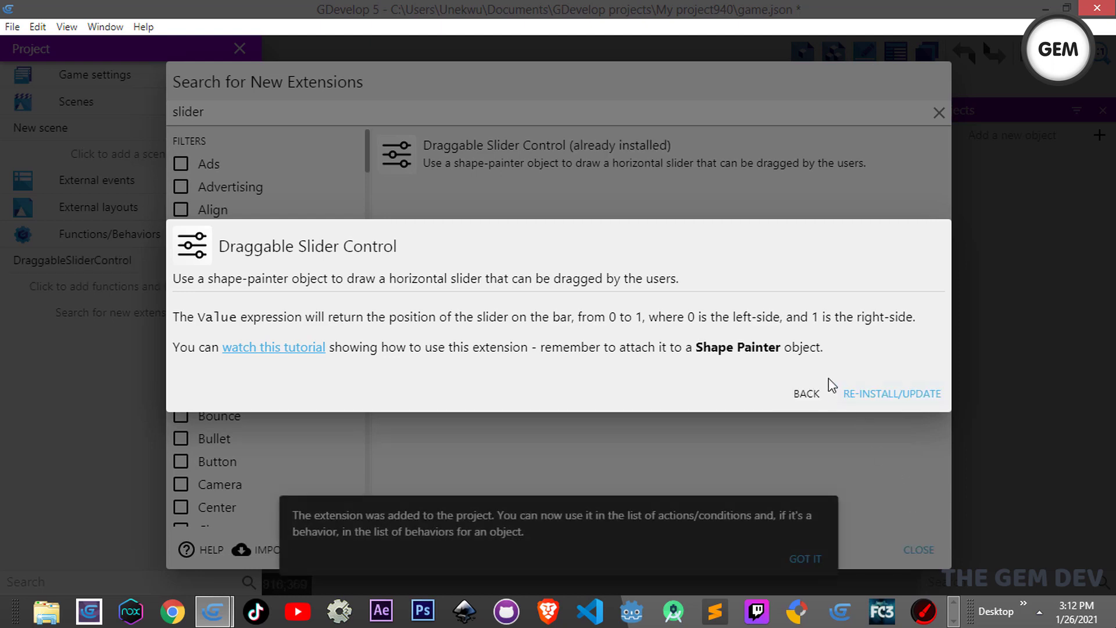
{"action": "left_click", "coordinate": [925, 550]}
{"action": "left_click", "coordinate": [924, 551]}
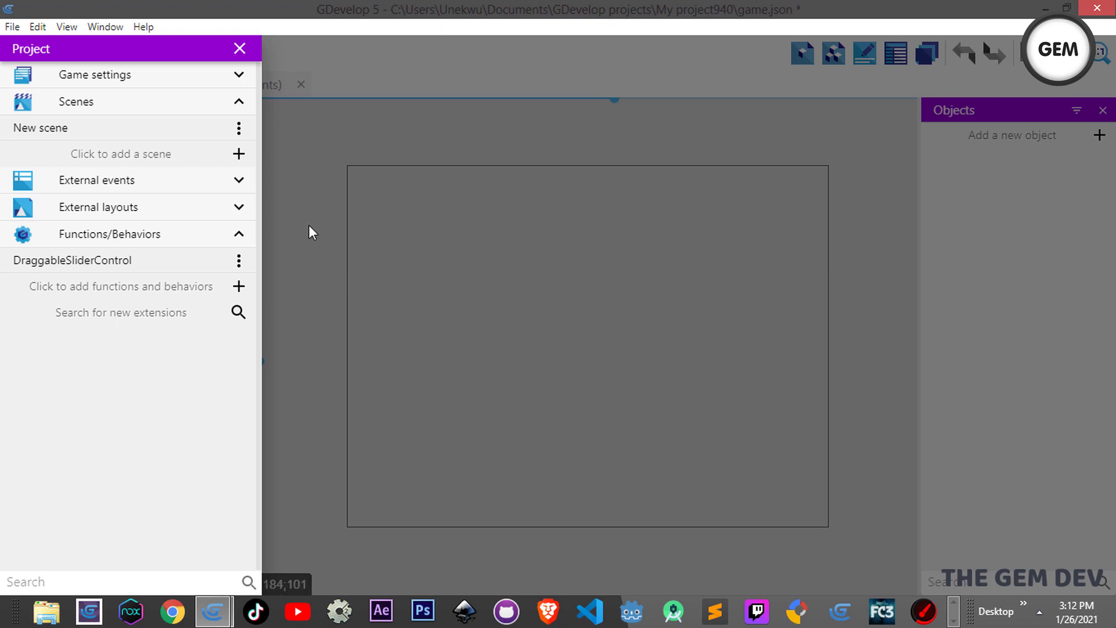
{"action": "left_click", "coordinate": [113, 135]}
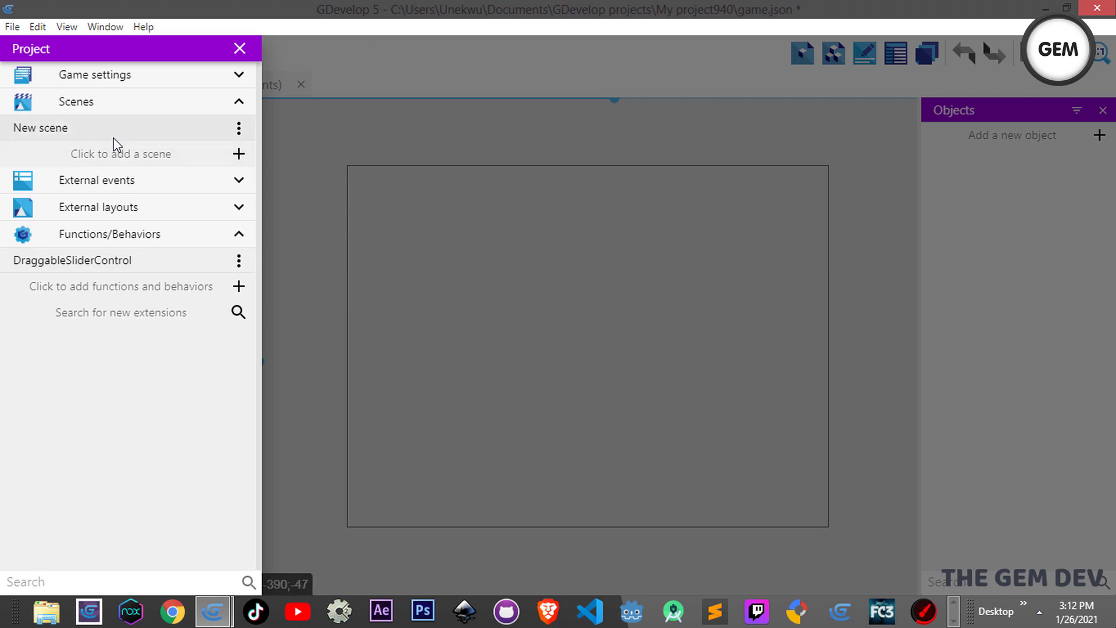
{"action": "left_click", "coordinate": [388, 260]}
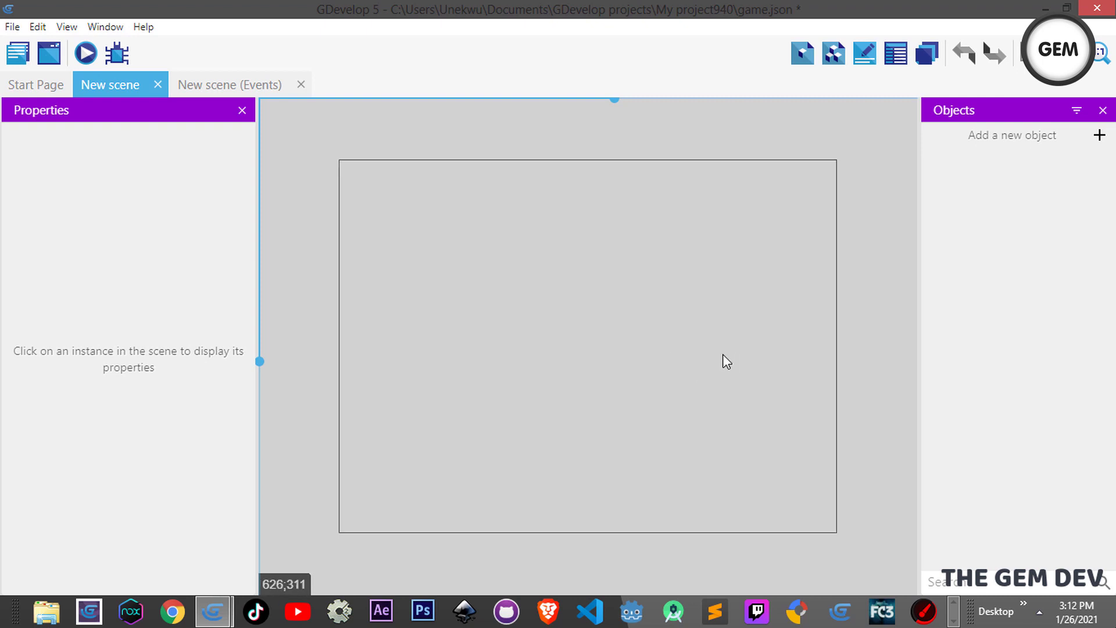
Add a new Shape painter object to the scene's object list.
{"action": "left_click", "coordinate": [1037, 134]}
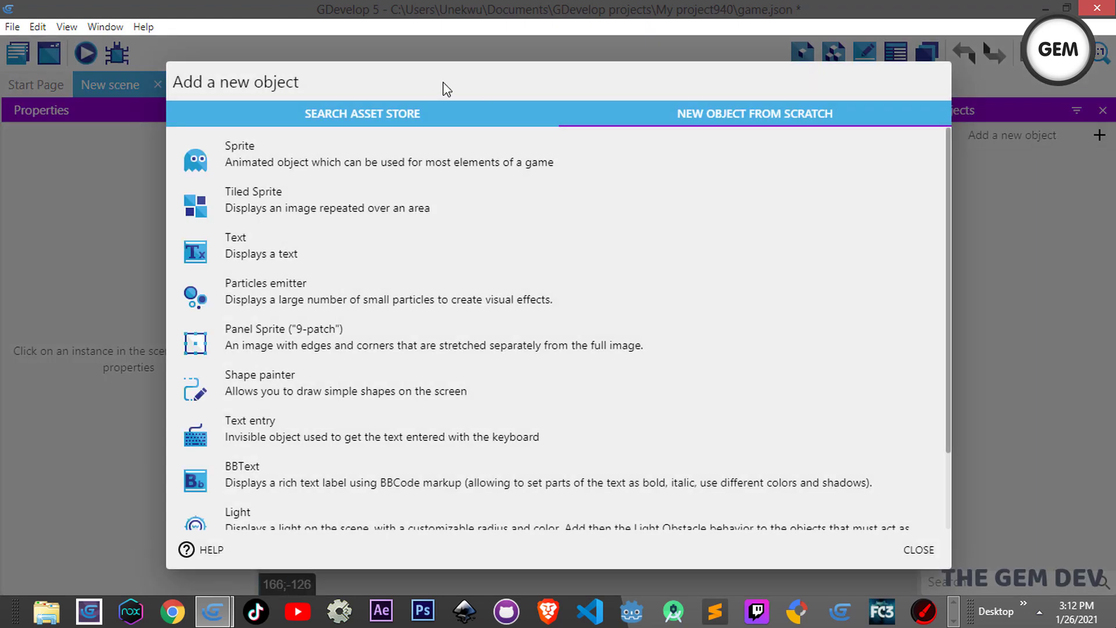
{"action": "scroll", "coordinate": [401, 256], "scroll_direction": "down", "scroll_amount": 2}
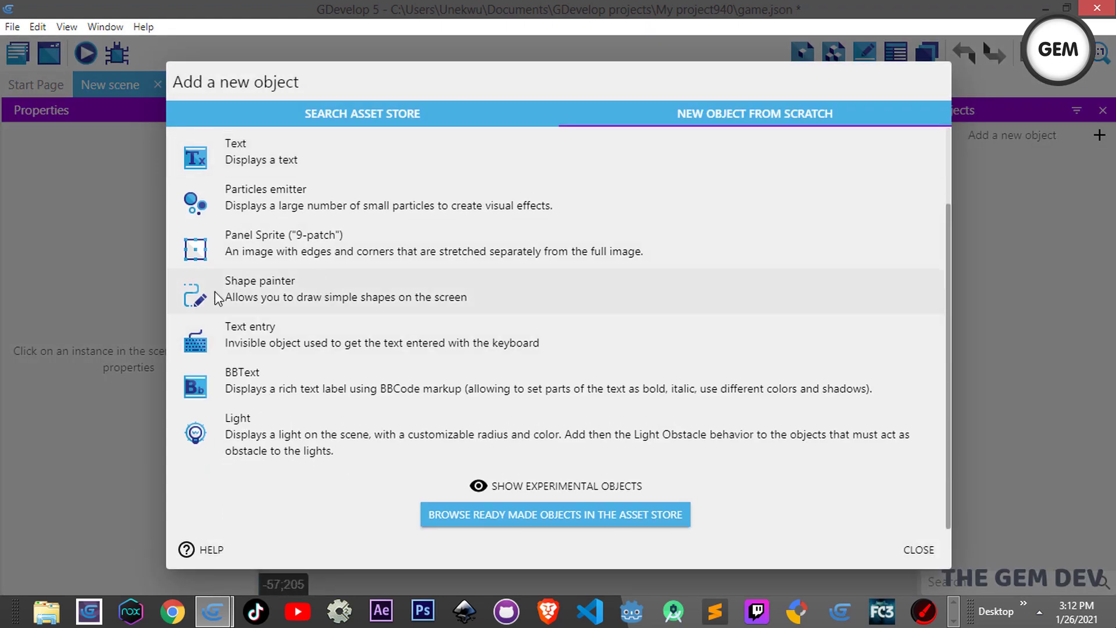
{"action": "left_click", "coordinate": [429, 308]}
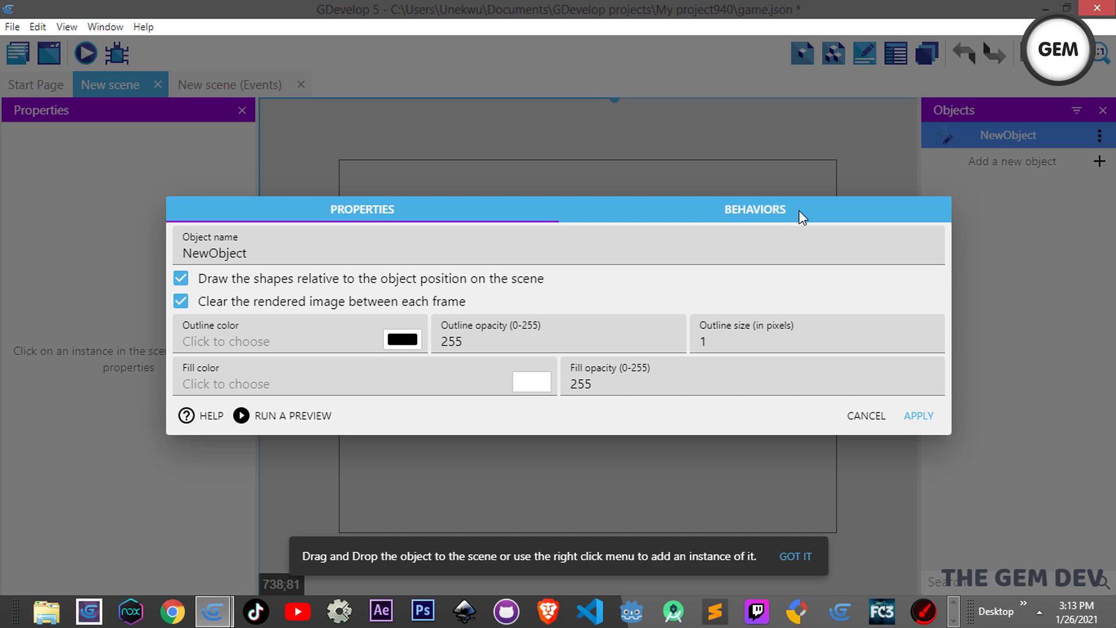
Add the Draggable Slider Control behavior to the new Shape painter object with its default settings and apply it.
{"action": "left_click", "coordinate": [702, 211]}
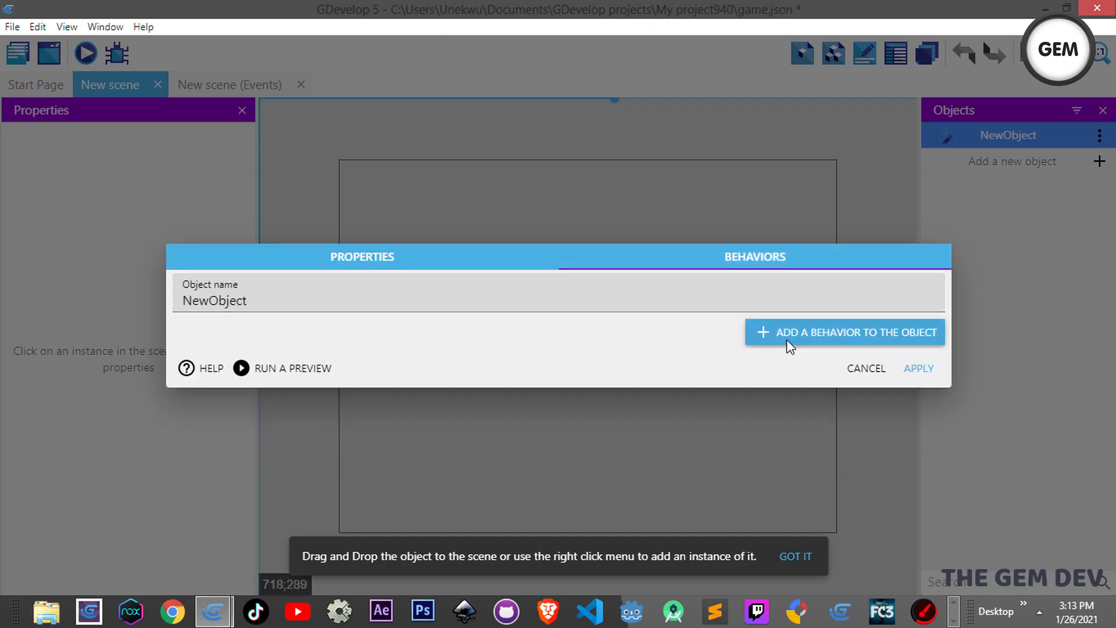
{"action": "left_click", "coordinate": [843, 332]}
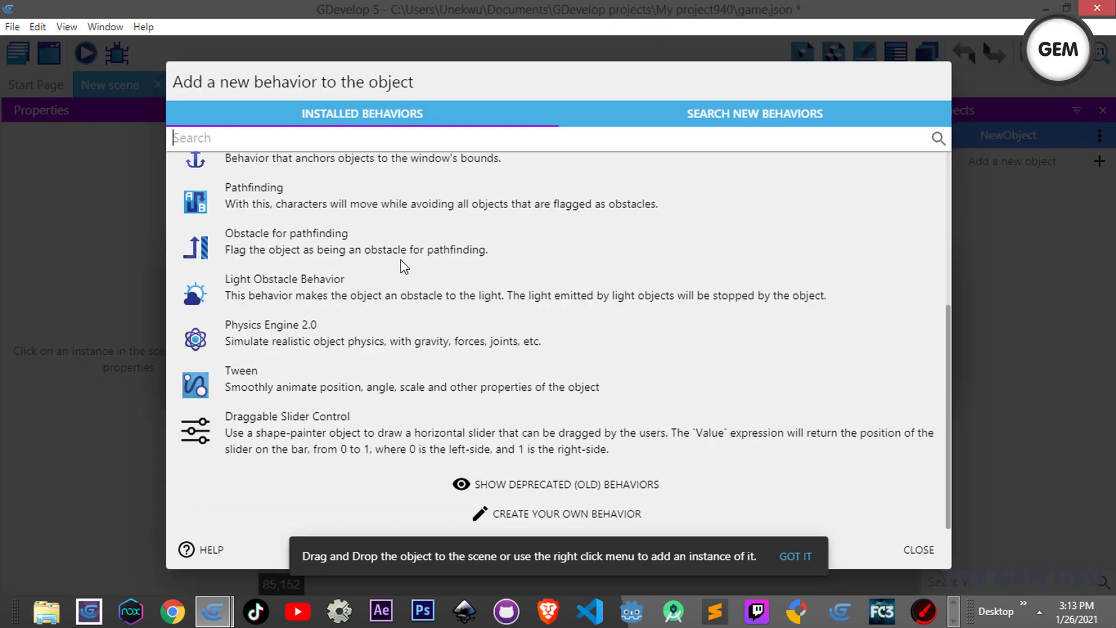
{"action": "left_click", "coordinate": [364, 437]}
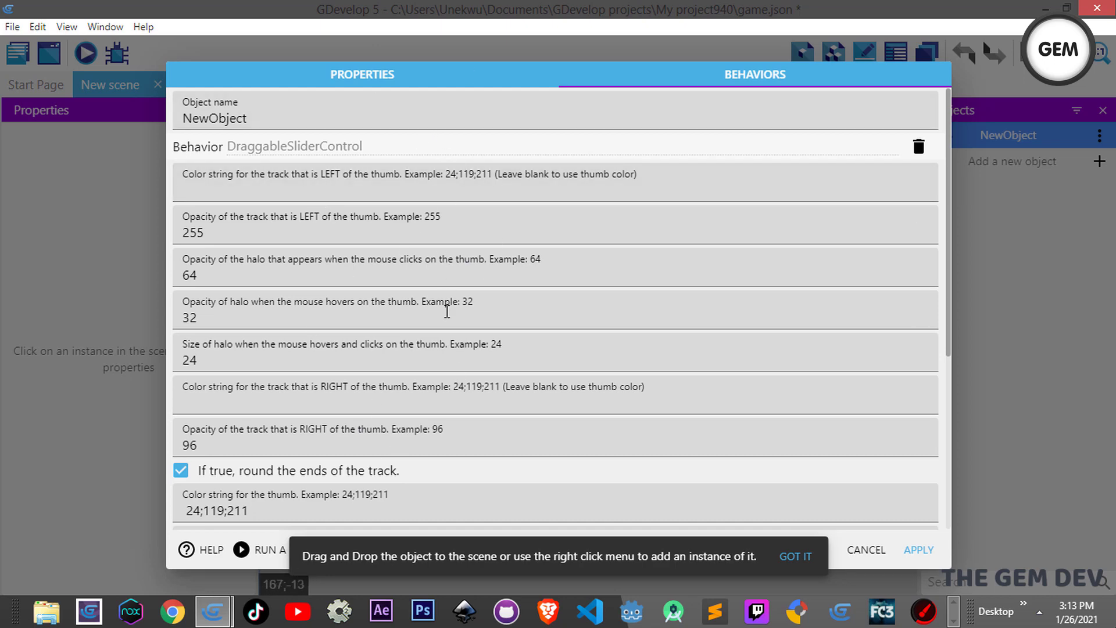
{"action": "left_click", "coordinate": [794, 557]}
{"action": "left_click", "coordinate": [918, 550]}
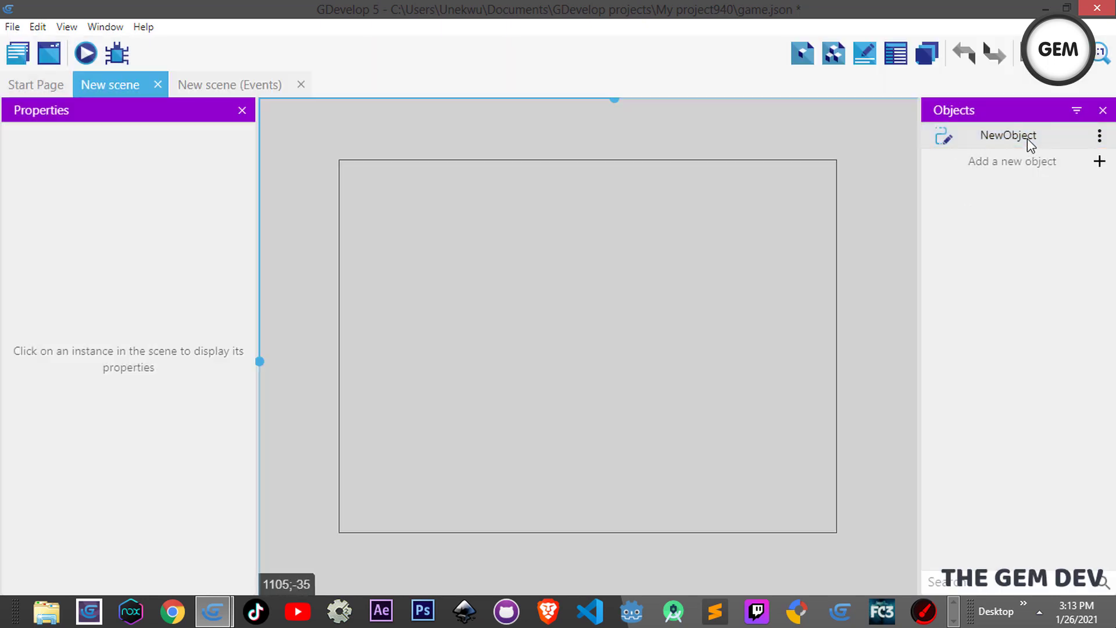
Rename the Shape painter object to Slider.
{"action": "left_click_drag", "start_coordinate": [1027, 138], "coordinate": [1002, 124]}
{"action": "right_click", "coordinate": [1002, 123]}
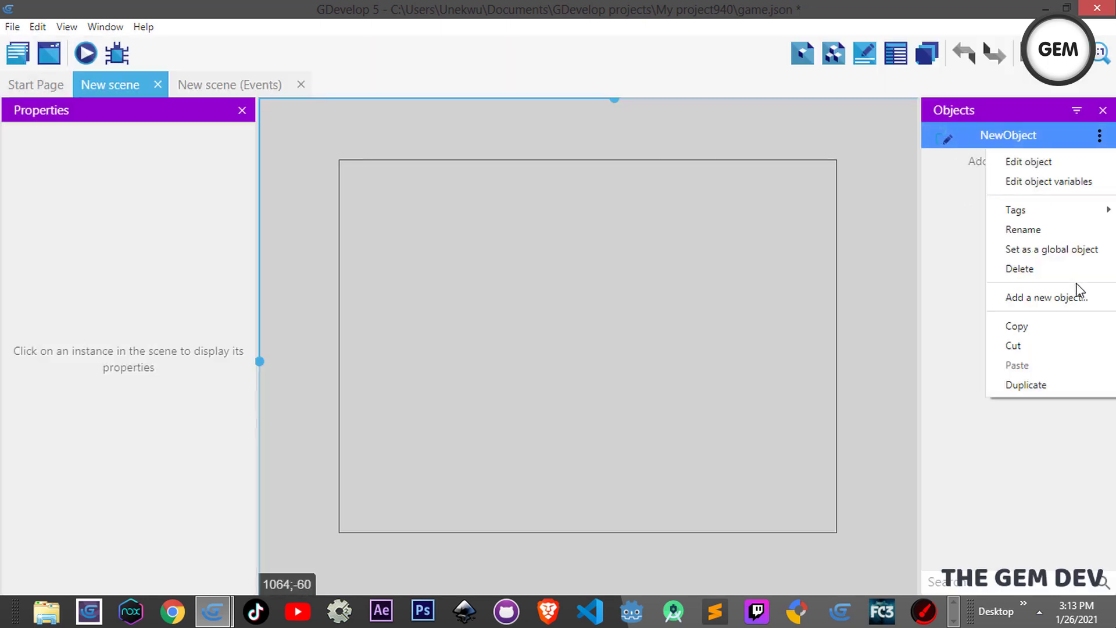
{"action": "left_click", "coordinate": [1031, 232]}
{"action": "key", "text": "BackSpace"}
{"action": "key", "text": "BackSpace"}
{"action": "key", "text": "BackSpace"}
{"action": "key", "text": "BackSpace"}
{"action": "key", "text": "BackSpace"}
{"action": "key", "text": "BackSpace"}
{"action": "key", "text": "BackSpace"}
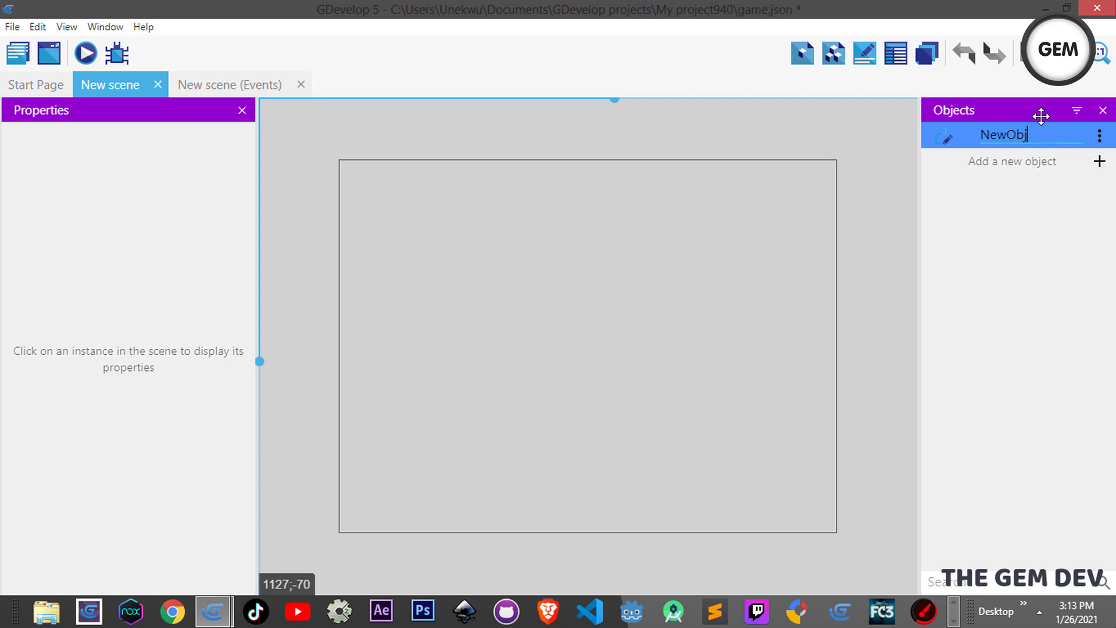
{"action": "key", "text": "BackSpace"}
{"action": "key", "text": "BackSpace"}
{"action": "type", "text": "lider"}
{"action": "left_click", "coordinate": [1057, 196]}
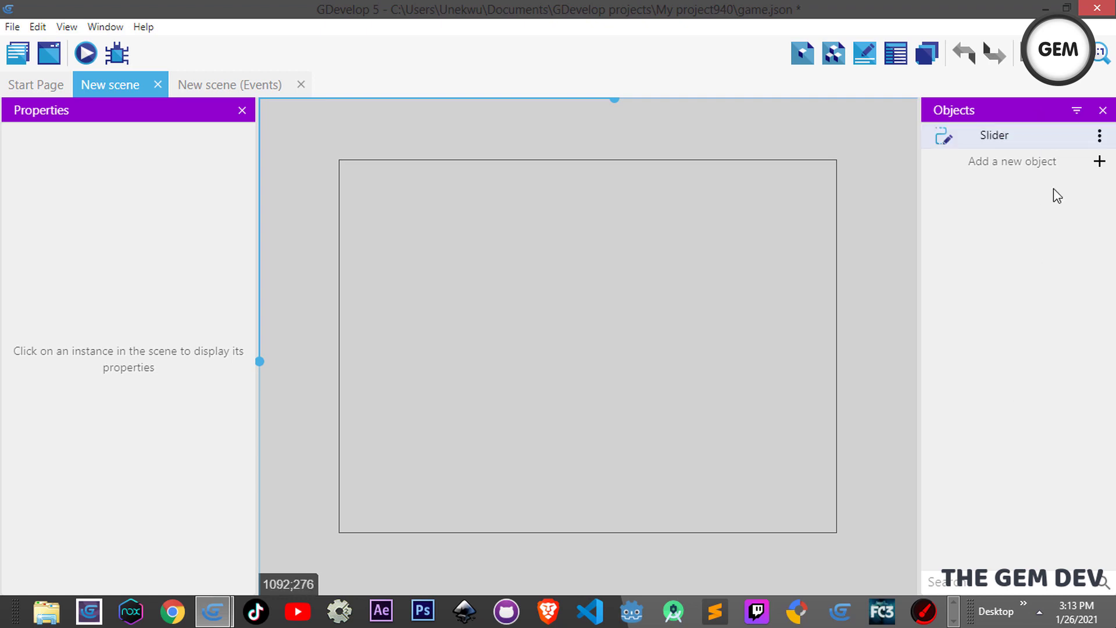
Place a Slider instance in the scene at about X 195, Y 277, and launch a preview.
{"action": "left_click_drag", "start_coordinate": [982, 135], "coordinate": [470, 340]}
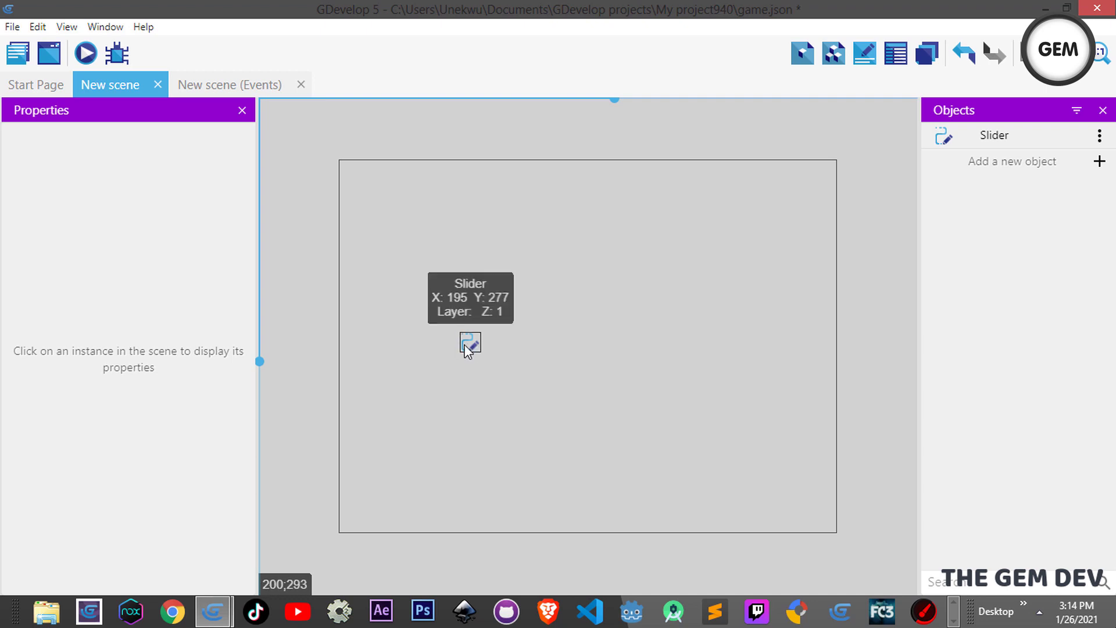
{"action": "left_click", "coordinate": [85, 54]}
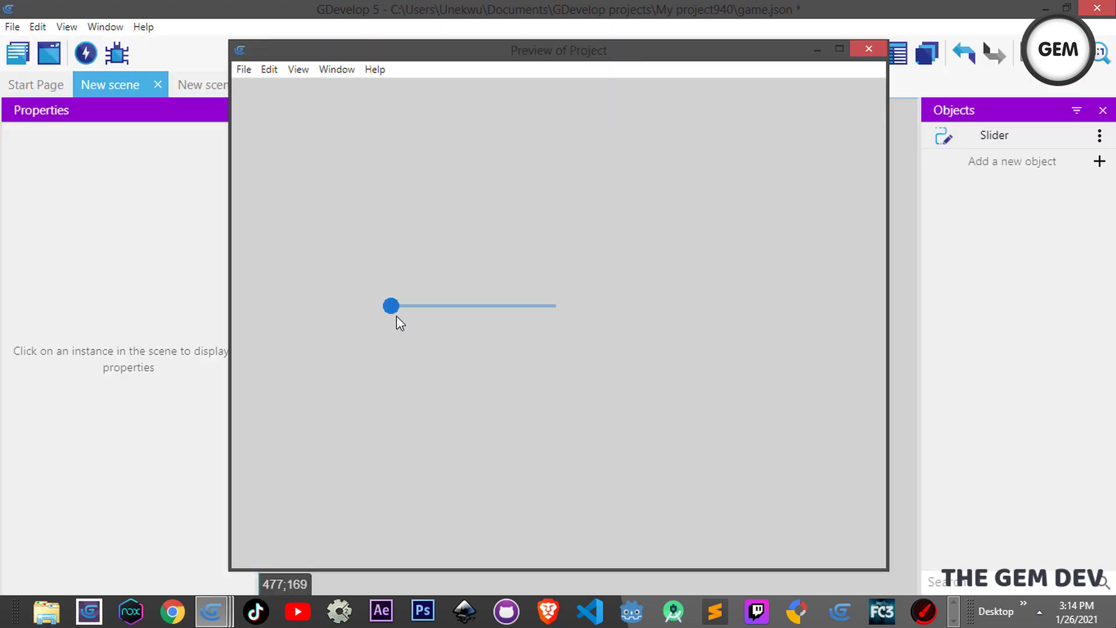
Test the slider's thumb in the preview and glance at the toggle-music-play-sound project for comparison, minimising its window again.
{"action": "mouse_move", "coordinate": [393, 308]}
{"action": "left_mouse_down"}
{"action": "mouse_move", "coordinate": [453, 332]}
{"action": "mouse_move", "coordinate": [546, 332]}
{"action": "mouse_move", "coordinate": [533, 333]}
{"action": "mouse_move", "coordinate": [514, 330]}
{"action": "mouse_move", "coordinate": [770, 309]}
{"action": "mouse_move", "coordinate": [464, 317]}
{"action": "mouse_move", "coordinate": [297, 301]}
{"action": "mouse_move", "coordinate": [616, 319]}
{"action": "mouse_move", "coordinate": [284, 319]}
{"action": "mouse_move", "coordinate": [341, 302]}
{"action": "mouse_move", "coordinate": [643, 329]}
{"action": "mouse_move", "coordinate": [548, 314]}
{"action": "mouse_move", "coordinate": [567, 312]}
{"action": "mouse_move", "coordinate": [326, 324]}
{"action": "mouse_move", "coordinate": [386, 304]}
{"action": "left_mouse_up"}
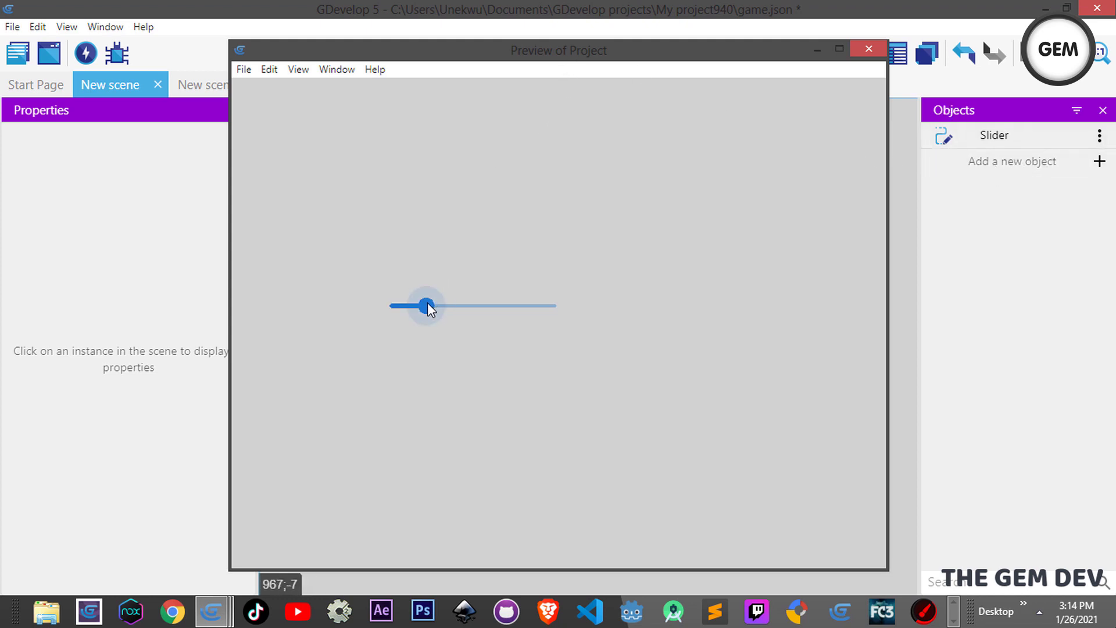
{"action": "mouse_move", "coordinate": [211, 610]}
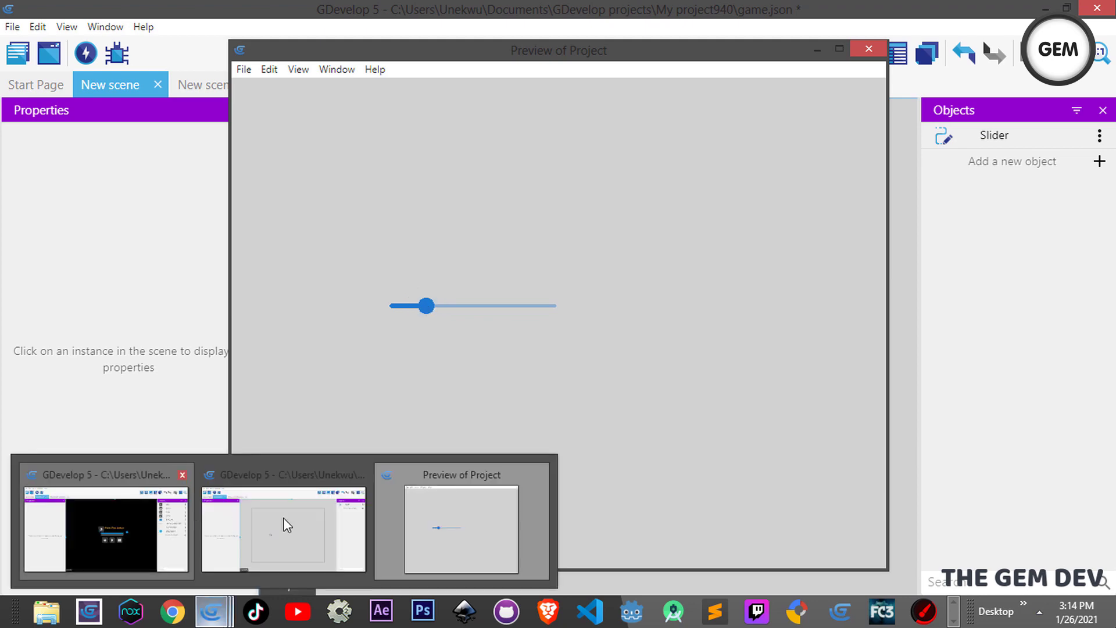
{"action": "left_click", "coordinate": [107, 523]}
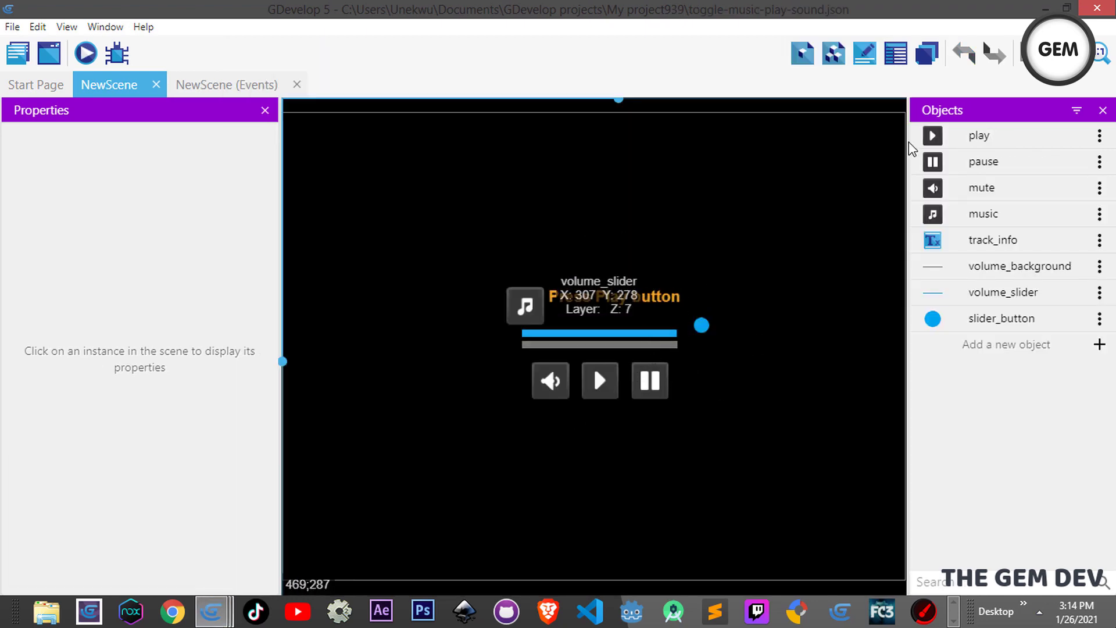
{"action": "left_click", "coordinate": [1050, 6]}
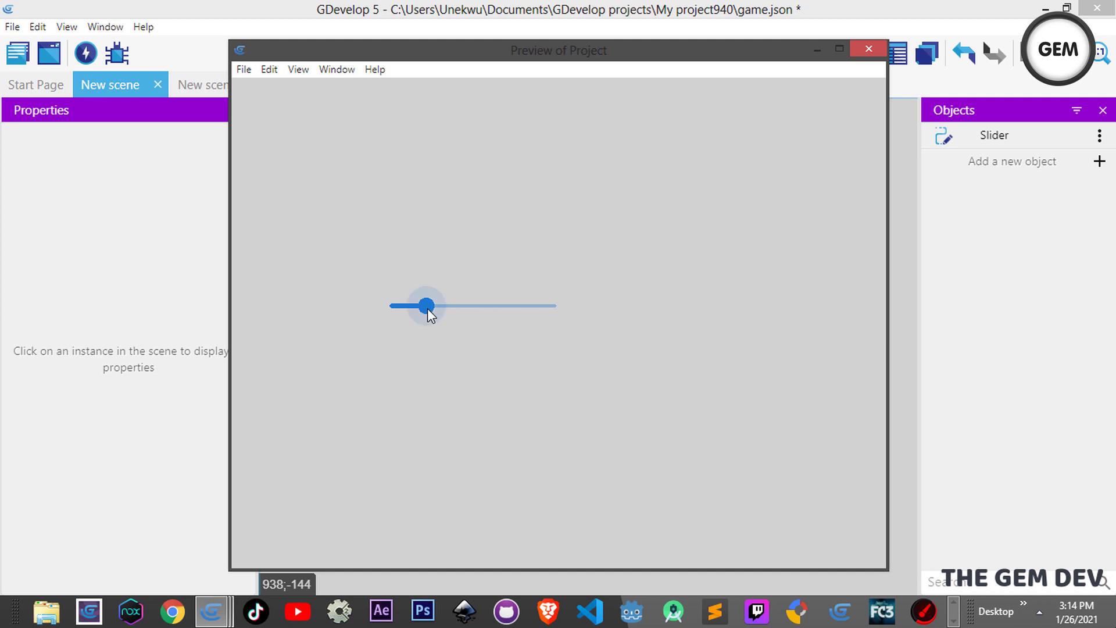
Move the slider's thumb back and forth along its track in the preview to test its response.
{"action": "left_click_drag", "start_coordinate": [427, 314], "coordinate": [519, 330]}
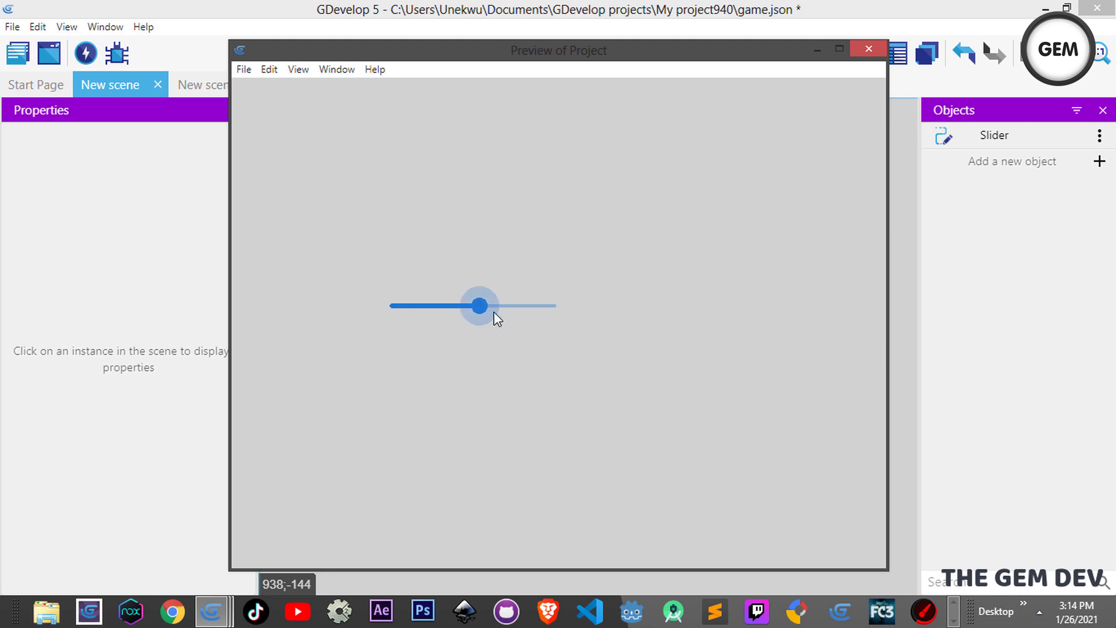
{"action": "left_click_drag", "start_coordinate": [480, 310], "coordinate": [504, 308]}
{"action": "left_click_drag", "start_coordinate": [484, 309], "coordinate": [532, 338]}
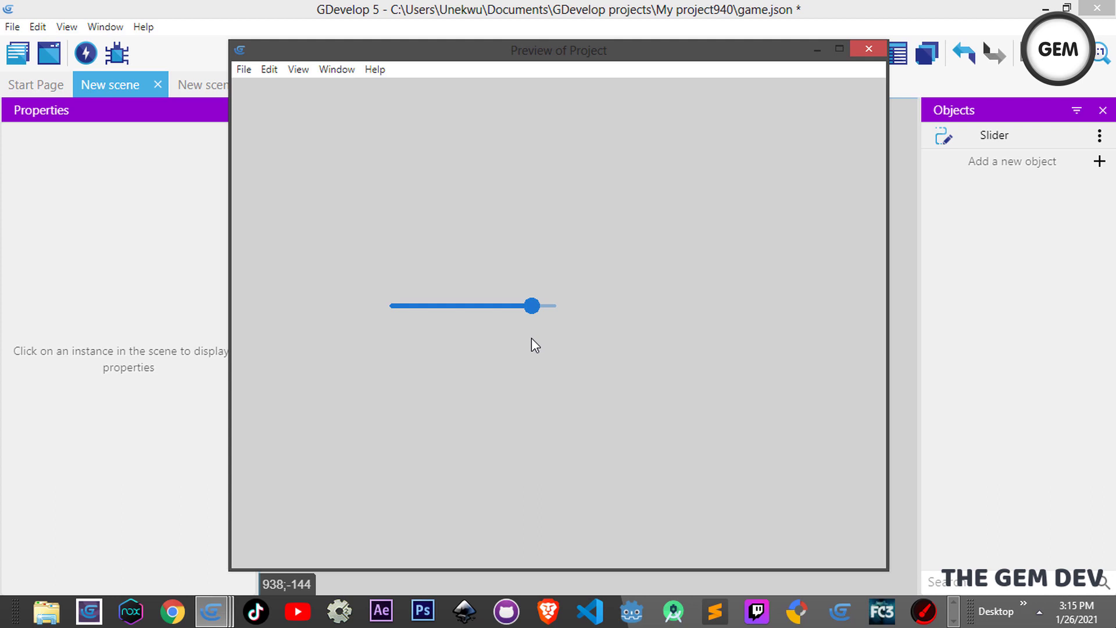
{"action": "left_click_drag", "start_coordinate": [531, 305], "coordinate": [487, 305]}
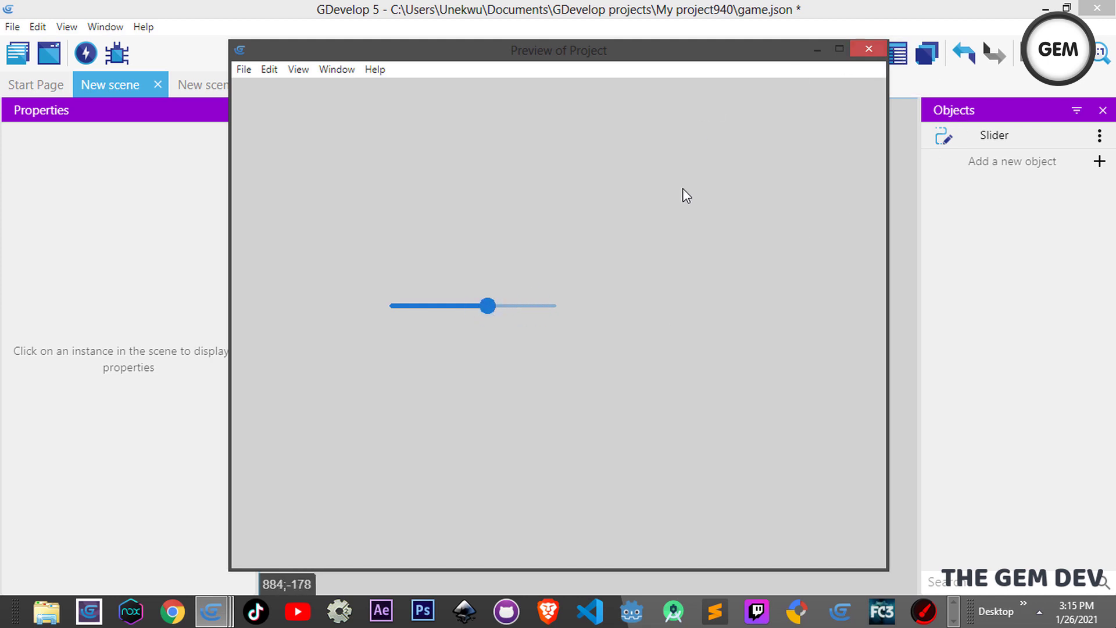
{"action": "left_click", "coordinate": [486, 305]}
{"action": "left_click_drag", "start_coordinate": [488, 304], "coordinate": [459, 307]}
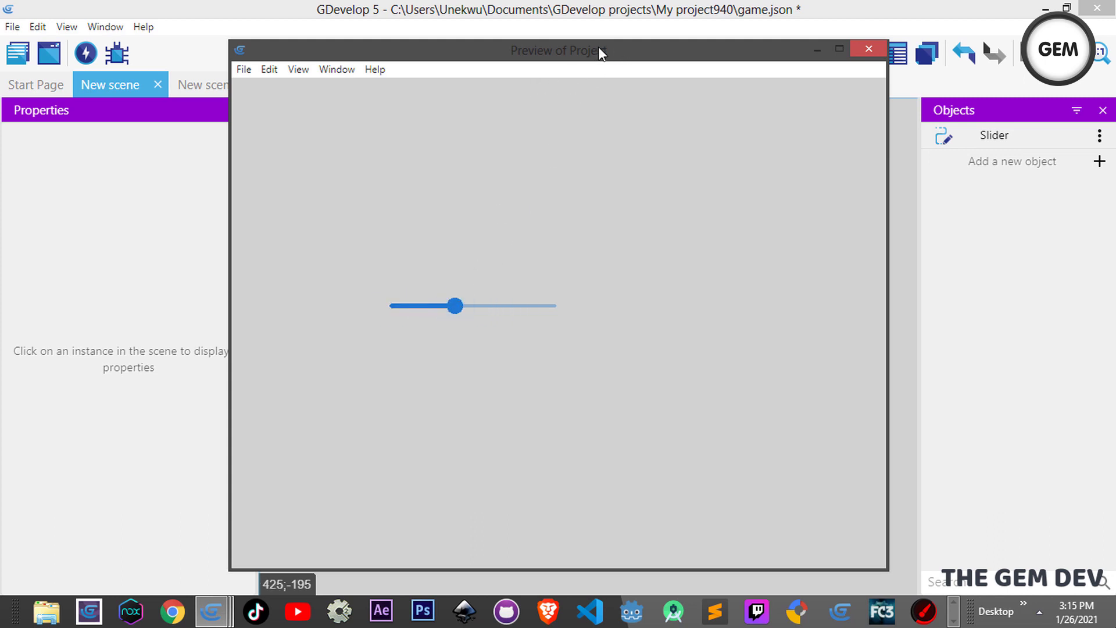
Arrange the preview and the editor side by side and open the Slider object's DraggableSliderControl behavior settings.
{"action": "key", "text": "super+Left"}
{"action": "key", "text": "super+Right"}
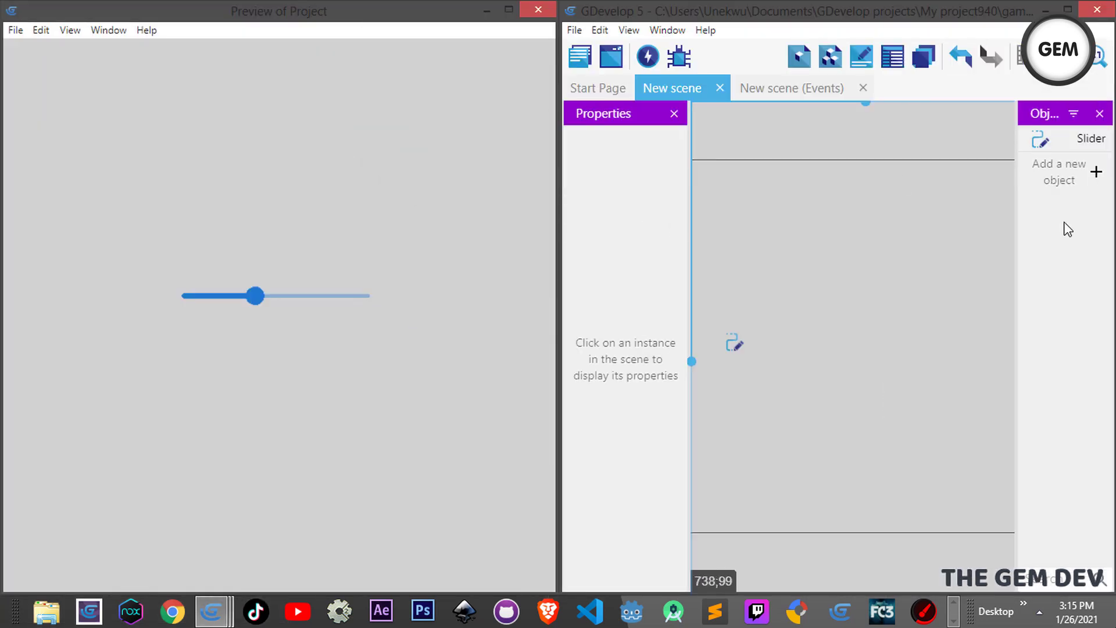
{"action": "double_click", "coordinate": [1063, 145]}
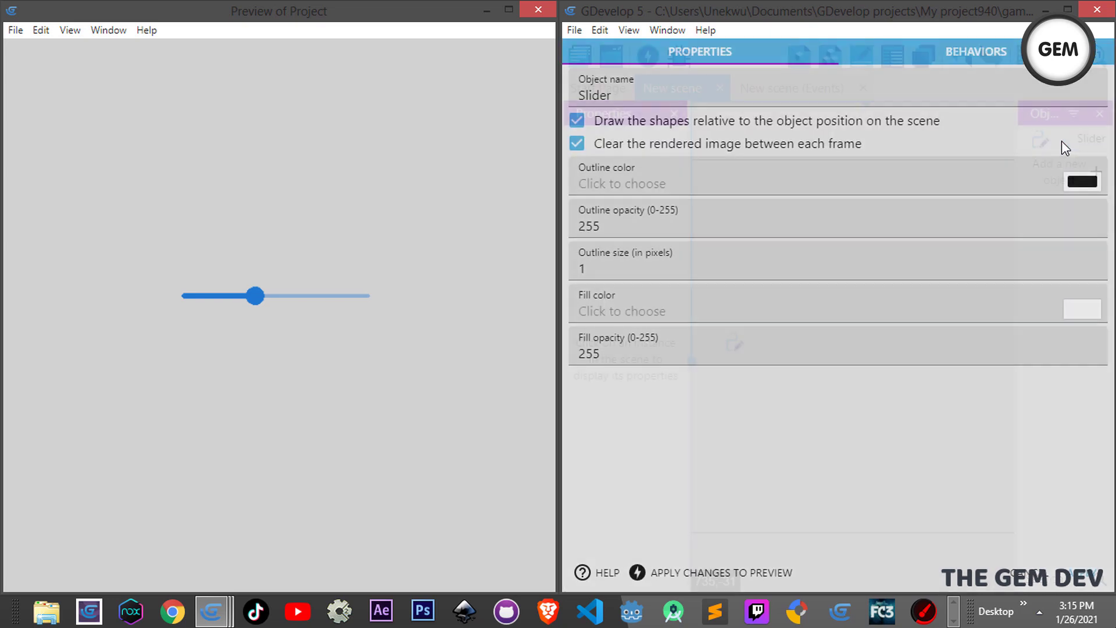
{"action": "left_click", "coordinate": [976, 51]}
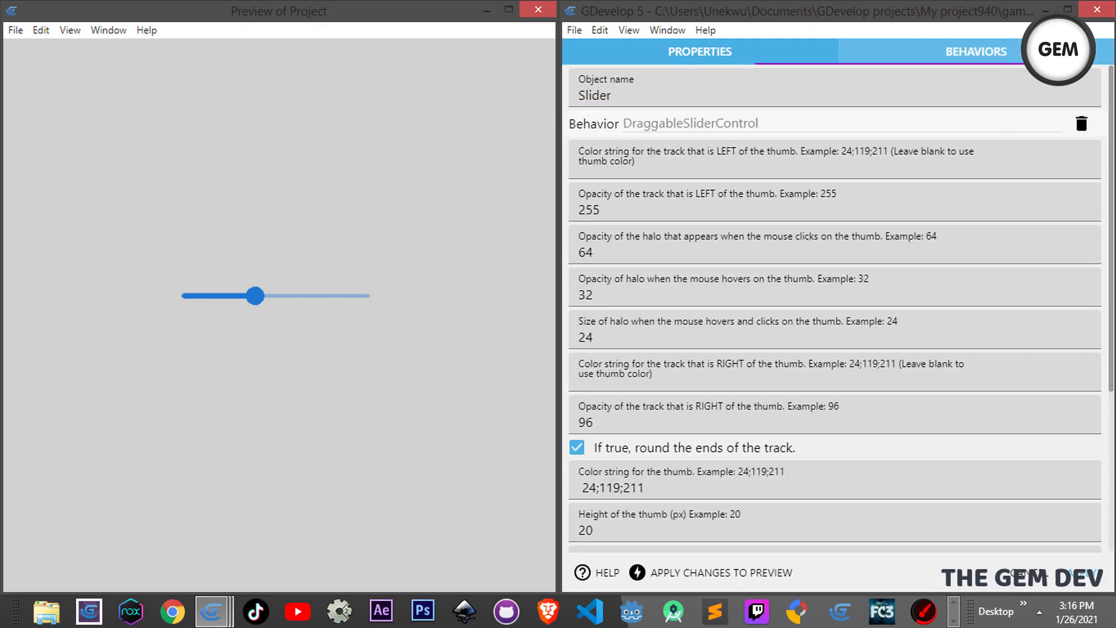
{"action": "scroll", "coordinate": [861, 154], "scroll_direction": "down", "scroll_amount": 4}
{"action": "scroll", "coordinate": [861, 157], "scroll_direction": "up", "scroll_amount": 4}
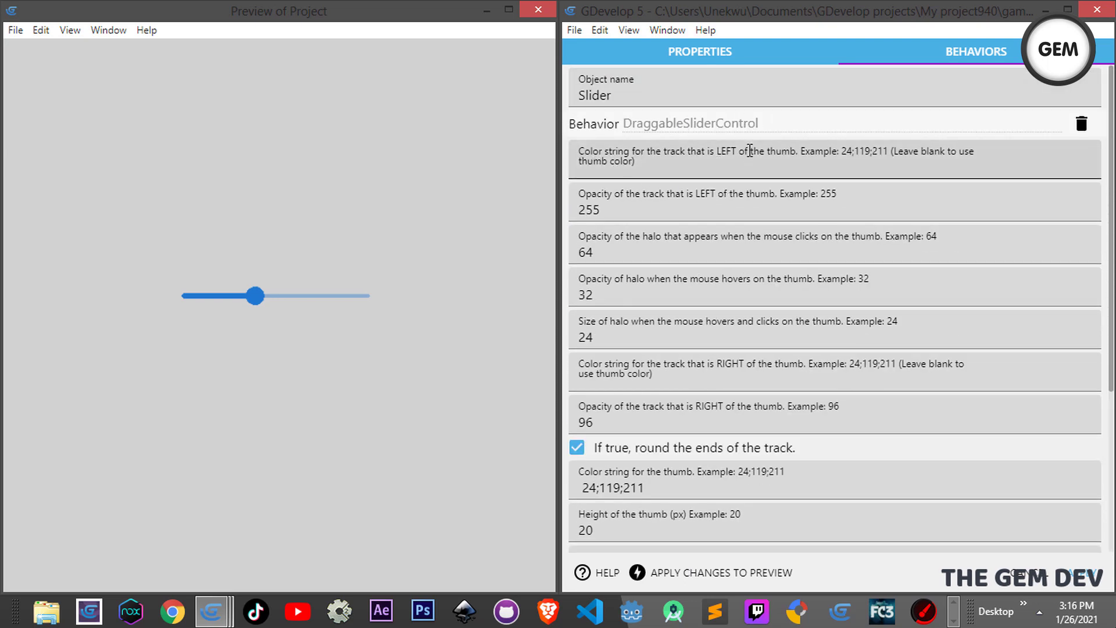
Set the color of the track left of the thumb to 20;40;200 and apply the change to the running preview.
{"action": "left_click", "coordinate": [726, 168]}
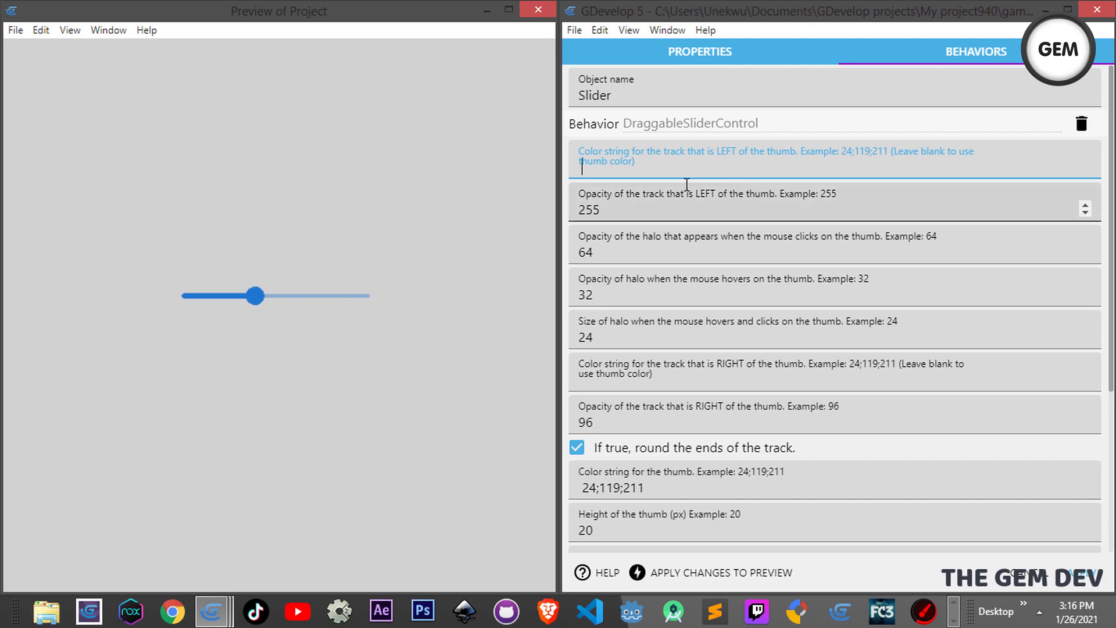
{"action": "type", "text": "0225"}
{"action": "key", "text": "BackSpace"}
{"action": "key", "text": "BackSpace"}
{"action": "key", "text": "BackSpace"}
{"action": "key", "text": "BackSpace"}
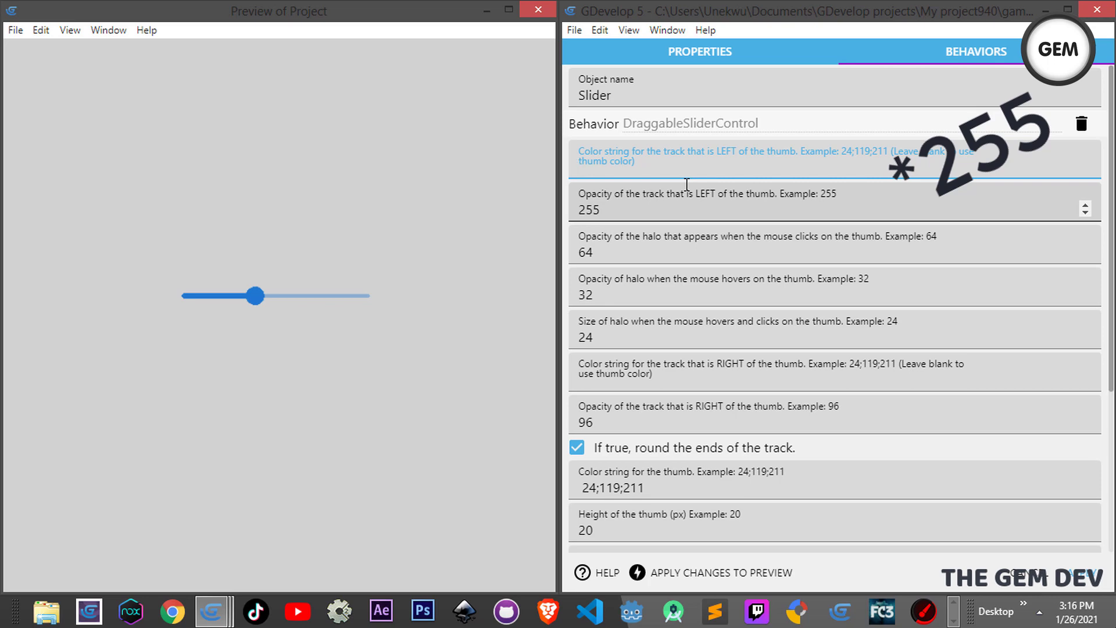
{"action": "type", "text": "20"}
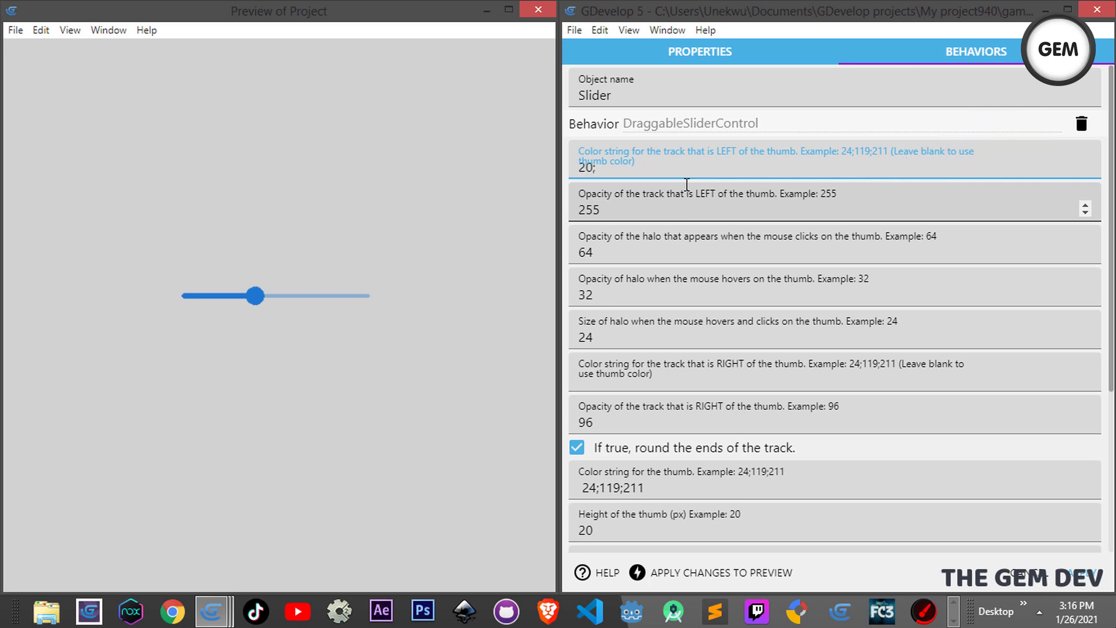
{"action": "type", "text": ";40;200"}
{"action": "left_click", "coordinate": [704, 572]}
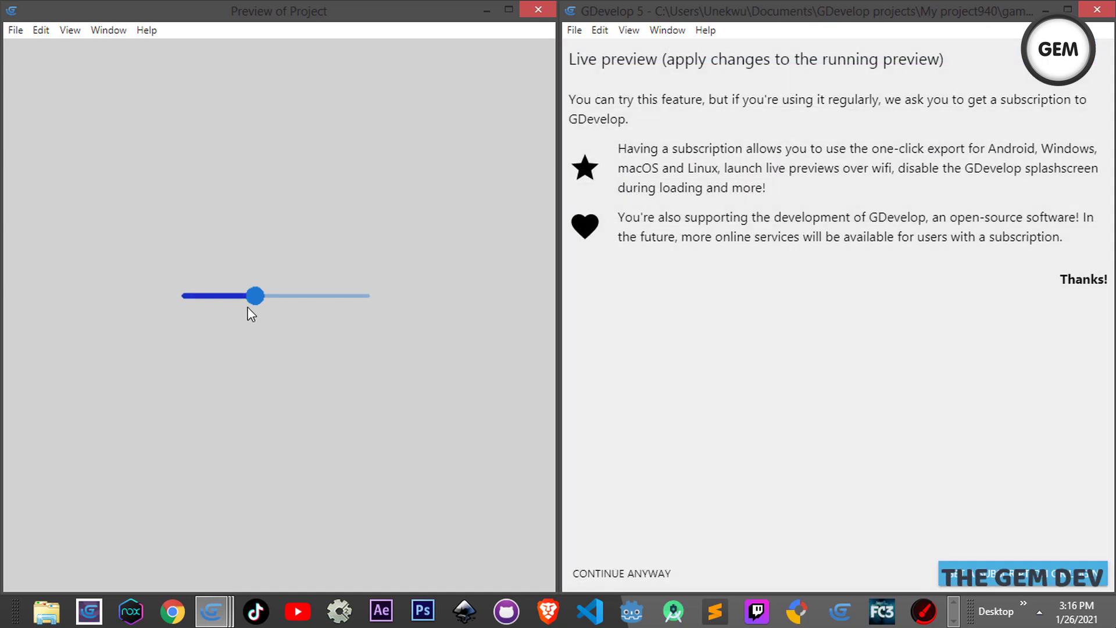
Dismiss the live preview subscription notice and move the thumb in the preview to check the recolored track.
{"action": "left_click_drag", "start_coordinate": [254, 296], "coordinate": [221, 298]}
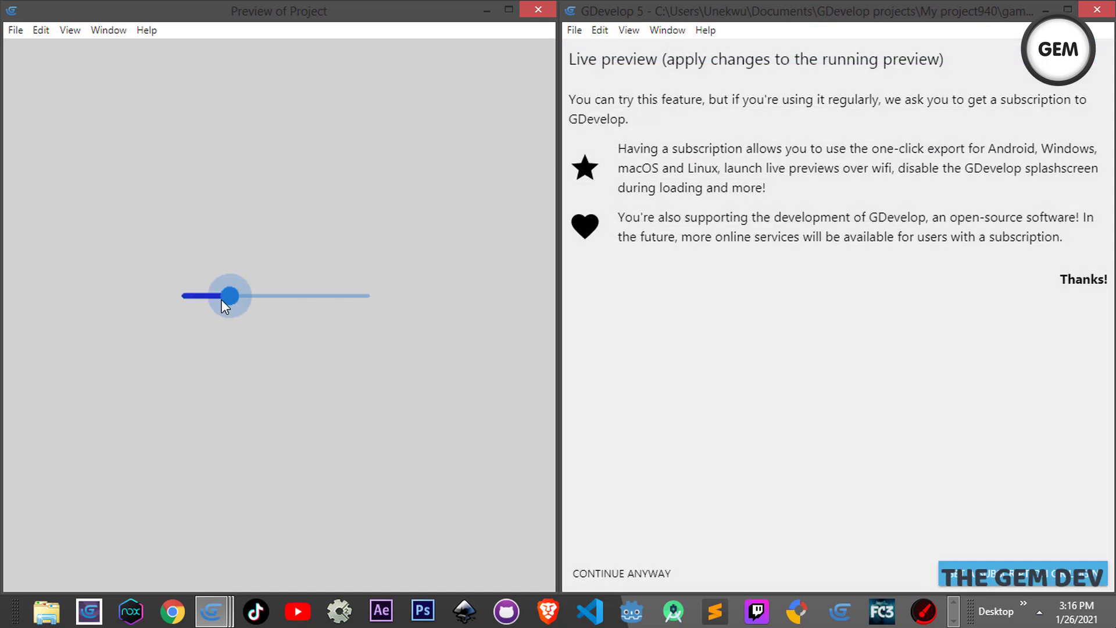
{"action": "left_click", "coordinate": [589, 571]}
{"action": "left_click_drag", "start_coordinate": [231, 302], "coordinate": [299, 306]}
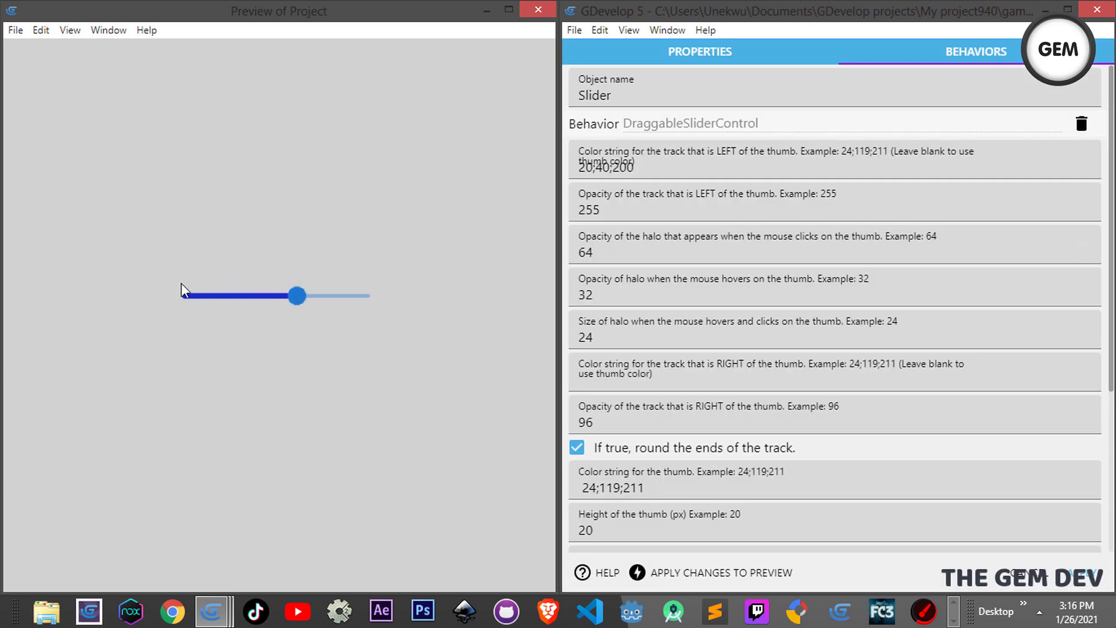
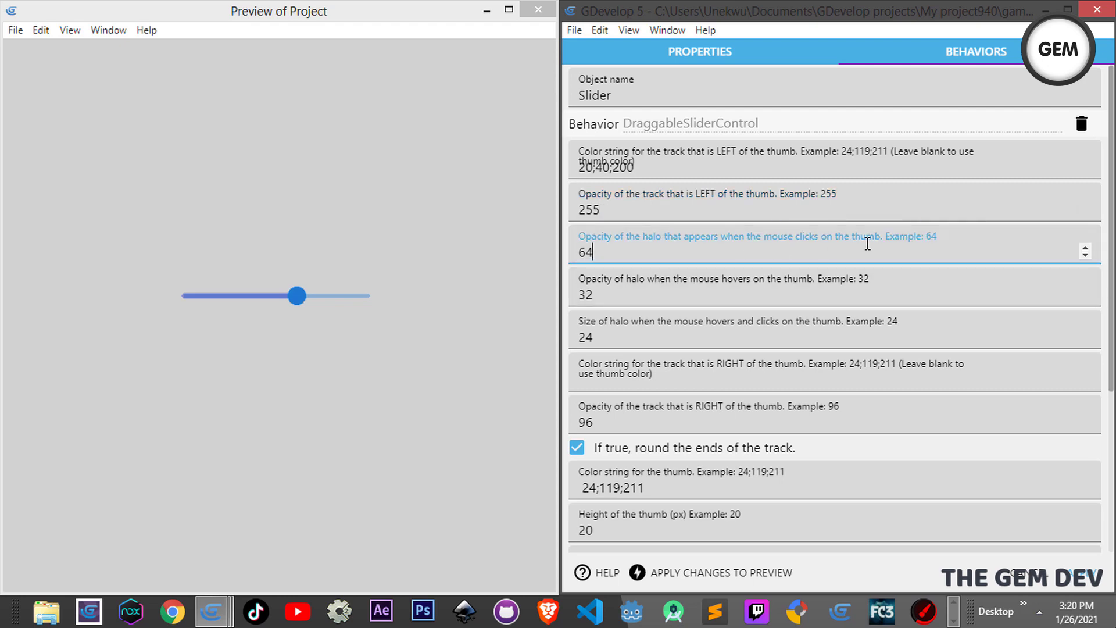
Test the thumb's click and hover halo in the preview against the halo opacity and size settings.
{"action": "mouse_move", "coordinate": [296, 295]}
{"action": "left_mouse_down"}
{"action": "mouse_move", "coordinate": [283, 299]}
{"action": "mouse_move", "coordinate": [322, 301]}
{"action": "mouse_move", "coordinate": [300, 298]}
{"action": "left_mouse_up"}
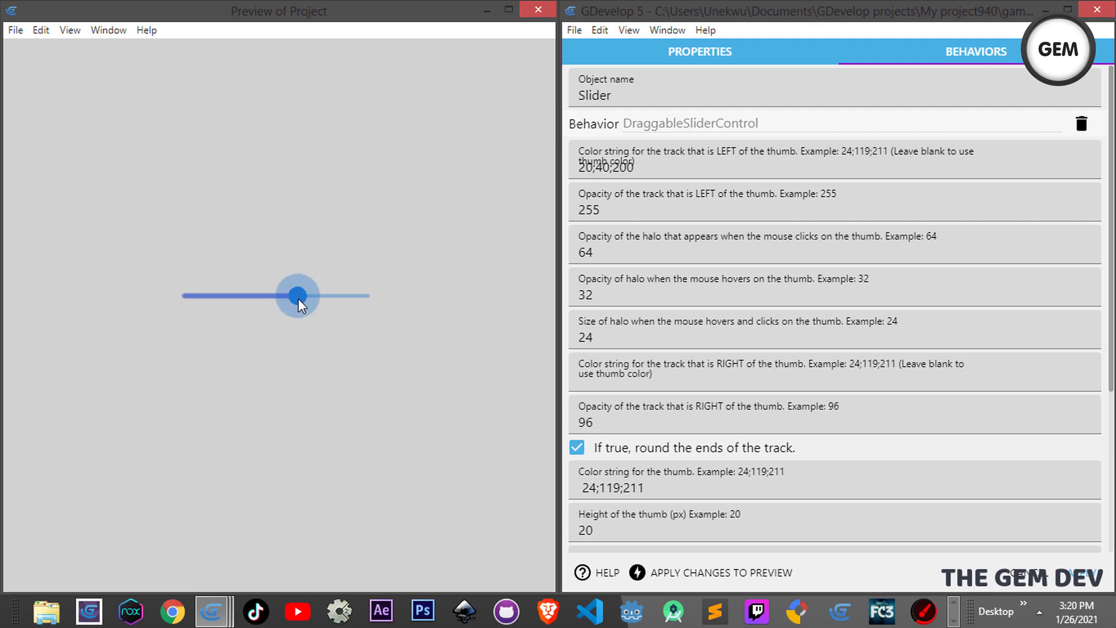
{"action": "left_click", "coordinate": [671, 243]}
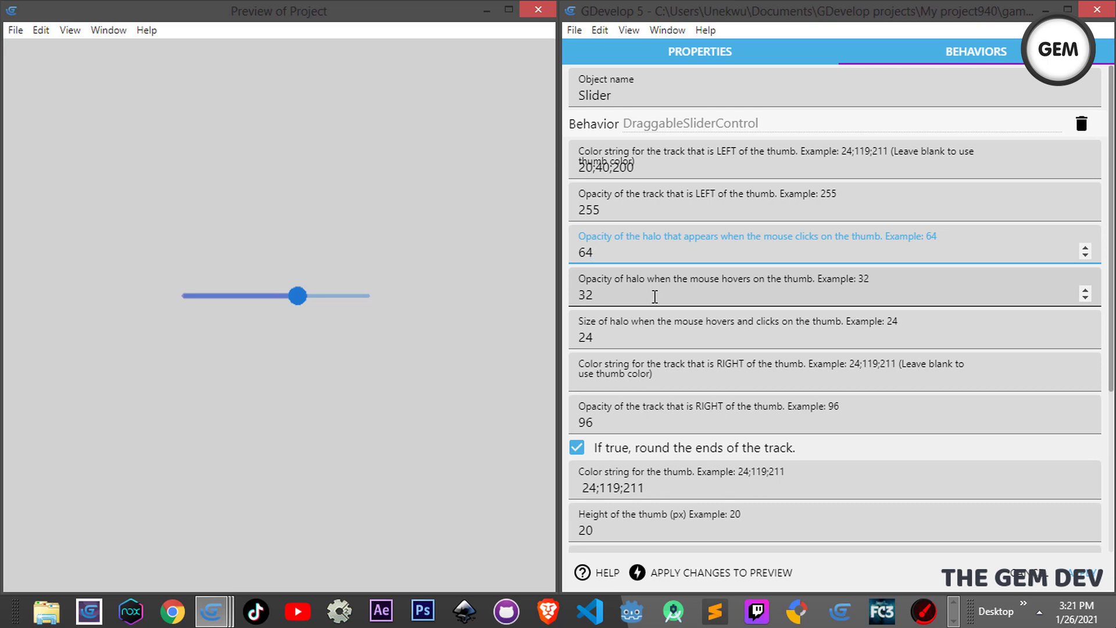
{"action": "left_click", "coordinate": [295, 300]}
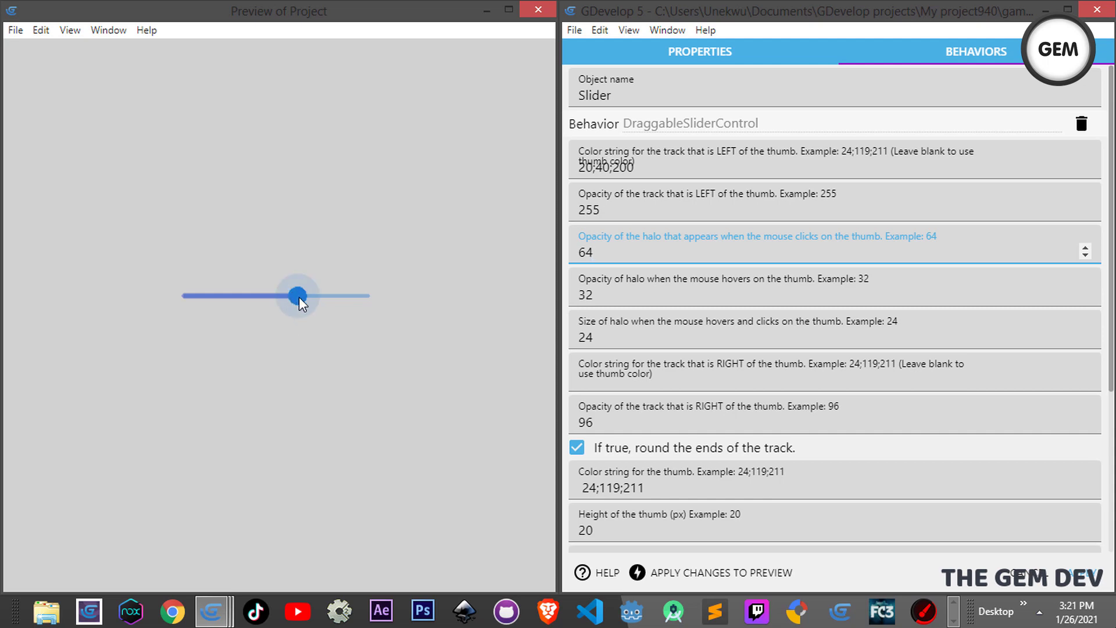
{"action": "left_click", "coordinate": [634, 336]}
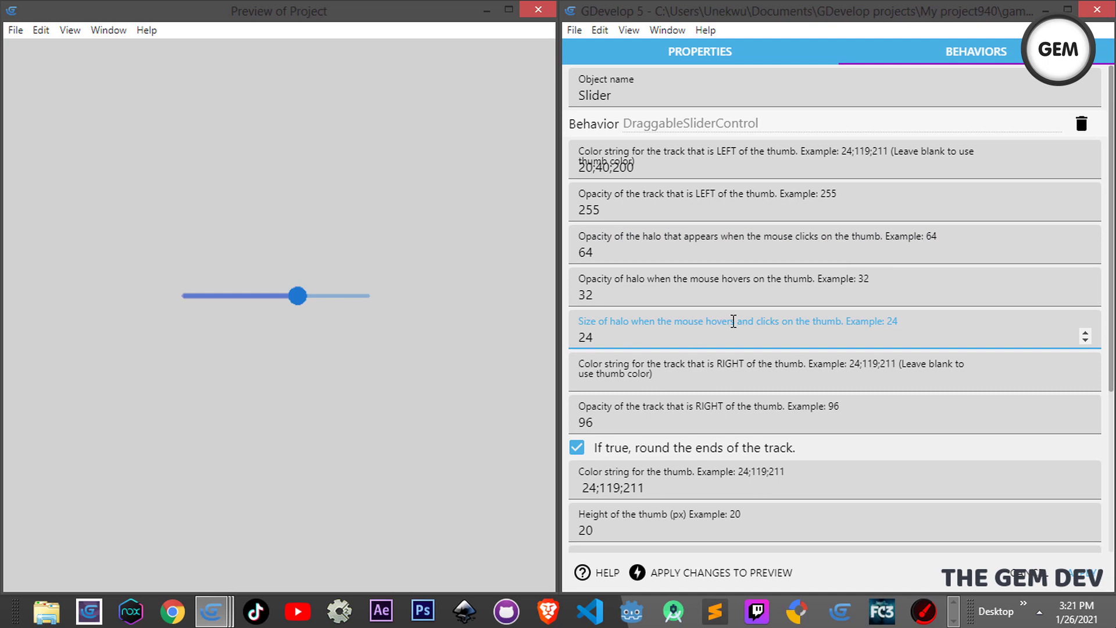
{"action": "left_click", "coordinate": [303, 300]}
{"action": "mouse_move", "coordinate": [303, 296]}
{"action": "left_mouse_down"}
{"action": "mouse_move", "coordinate": [259, 277]}
{"action": "mouse_move", "coordinate": [225, 294]}
{"action": "mouse_move", "coordinate": [269, 294]}
{"action": "mouse_move", "coordinate": [289, 322]}
{"action": "mouse_move", "coordinate": [267, 304]}
{"action": "mouse_move", "coordinate": [284, 298]}
{"action": "left_mouse_up"}
Set the halo size to 50, apply the change to the preview, and test the thumb's halo.
{"action": "double_click", "coordinate": [680, 338]}
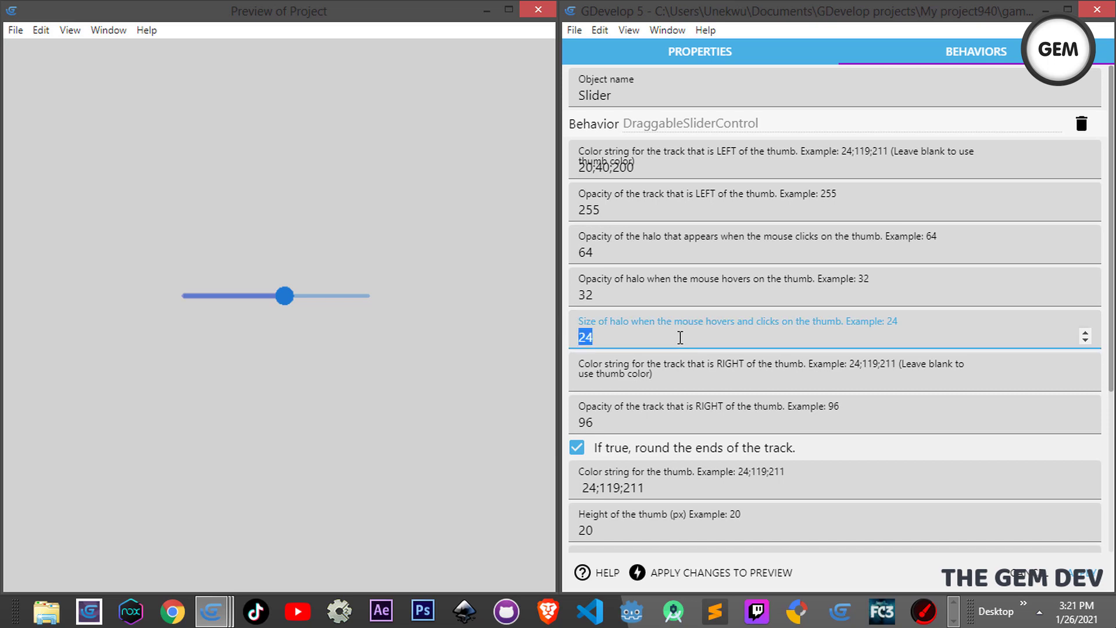
{"action": "key", "text": "BackSpace"}
{"action": "left_click", "coordinate": [720, 573]}
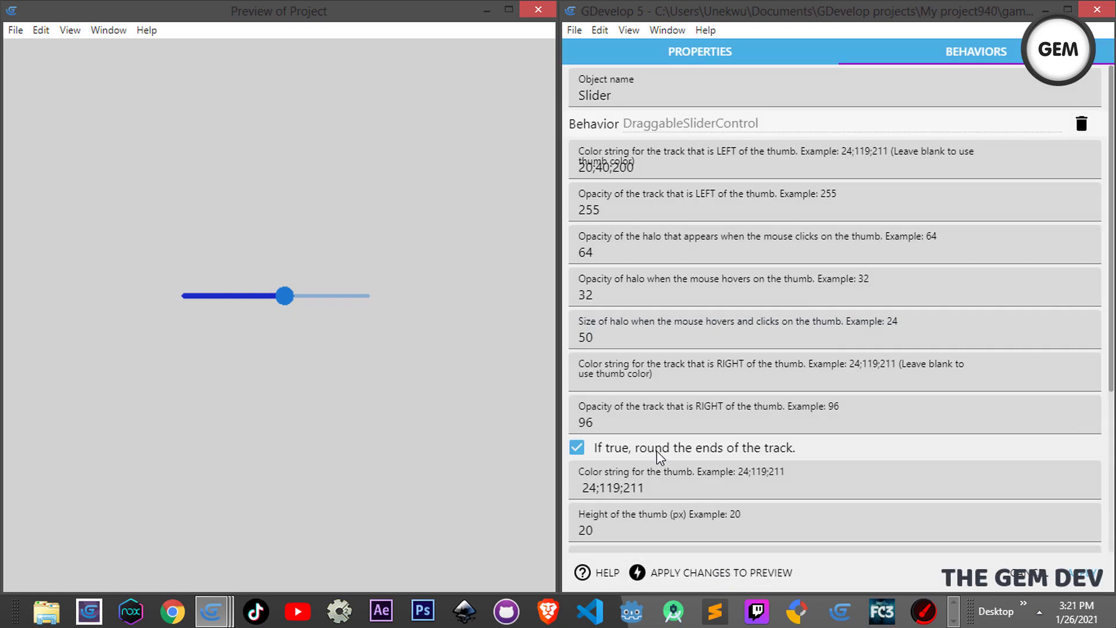
{"action": "left_click", "coordinate": [287, 297]}
{"action": "mouse_move", "coordinate": [289, 298]}
{"action": "left_mouse_down"}
{"action": "mouse_move", "coordinate": [227, 306]}
{"action": "mouse_move", "coordinate": [285, 297]}
{"action": "left_mouse_up"}
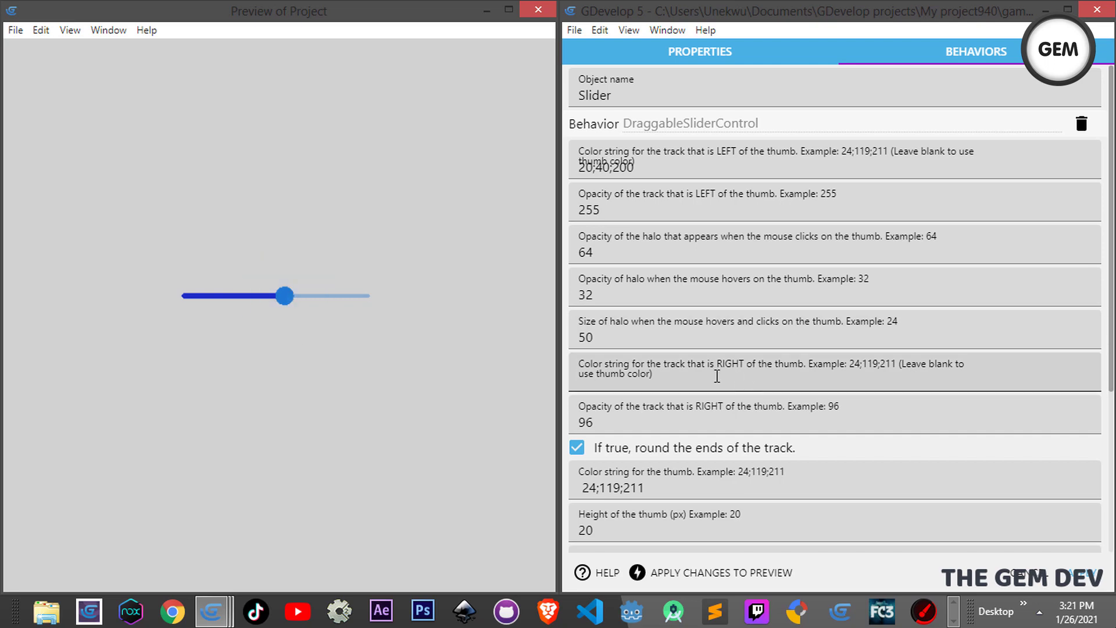
Review the behavior's track color, thumb color, thumb shape and track size settings against the slider in the preview.
{"action": "left_click", "coordinate": [635, 366]}
{"action": "left_click", "coordinate": [714, 162]}
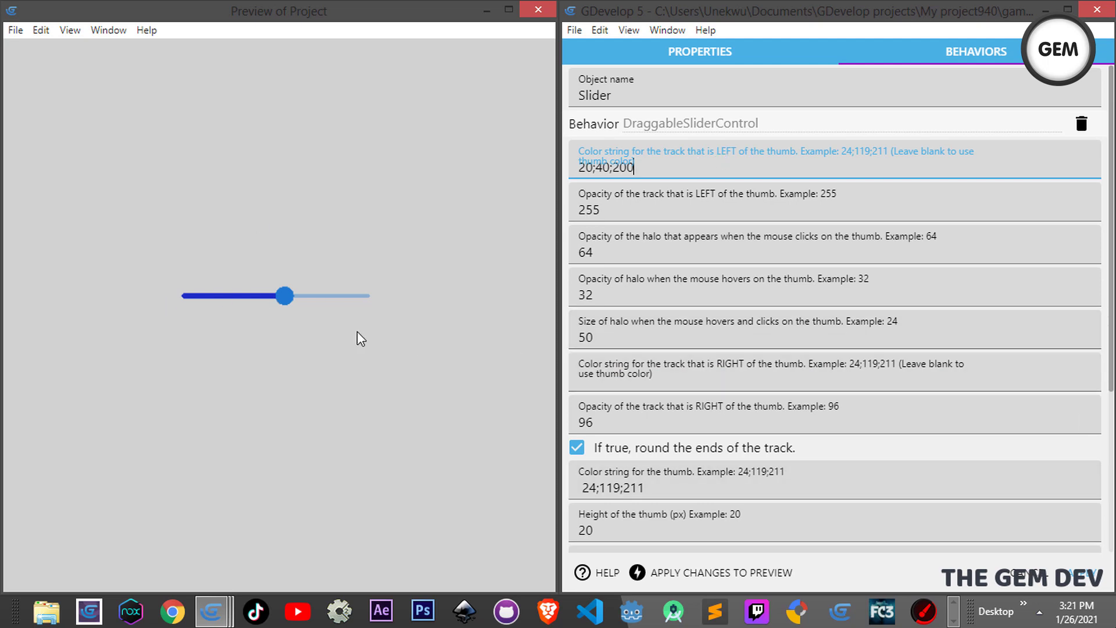
{"action": "left_click", "coordinate": [698, 364]}
{"action": "scroll", "coordinate": [712, 385], "scroll_direction": "down", "scroll_amount": 1}
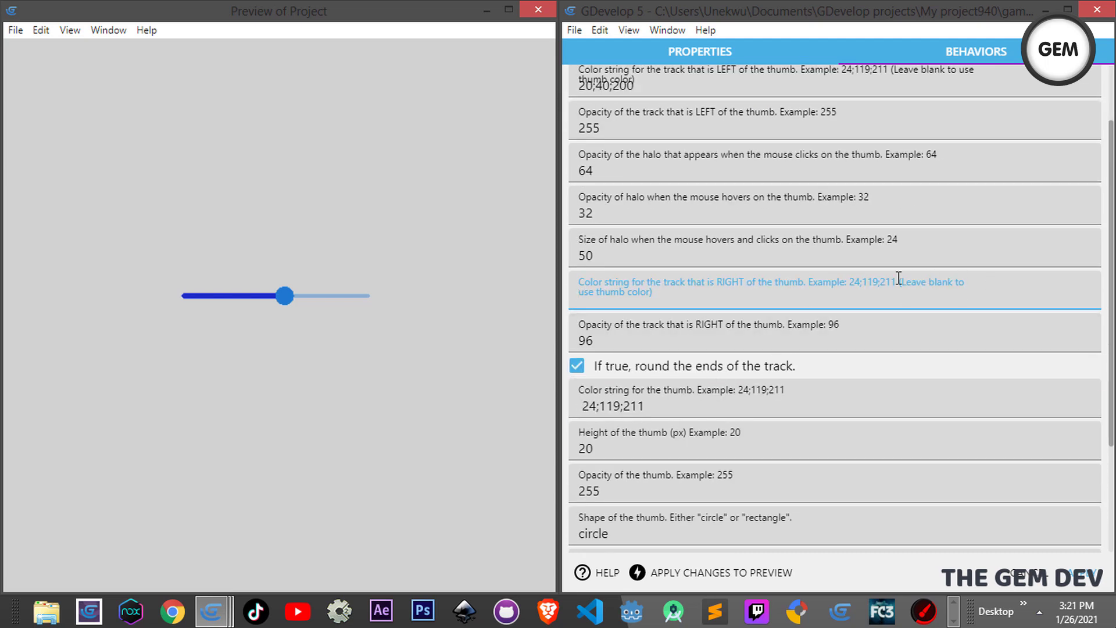
{"action": "scroll", "coordinate": [952, 284], "scroll_direction": "up", "scroll_amount": 1}
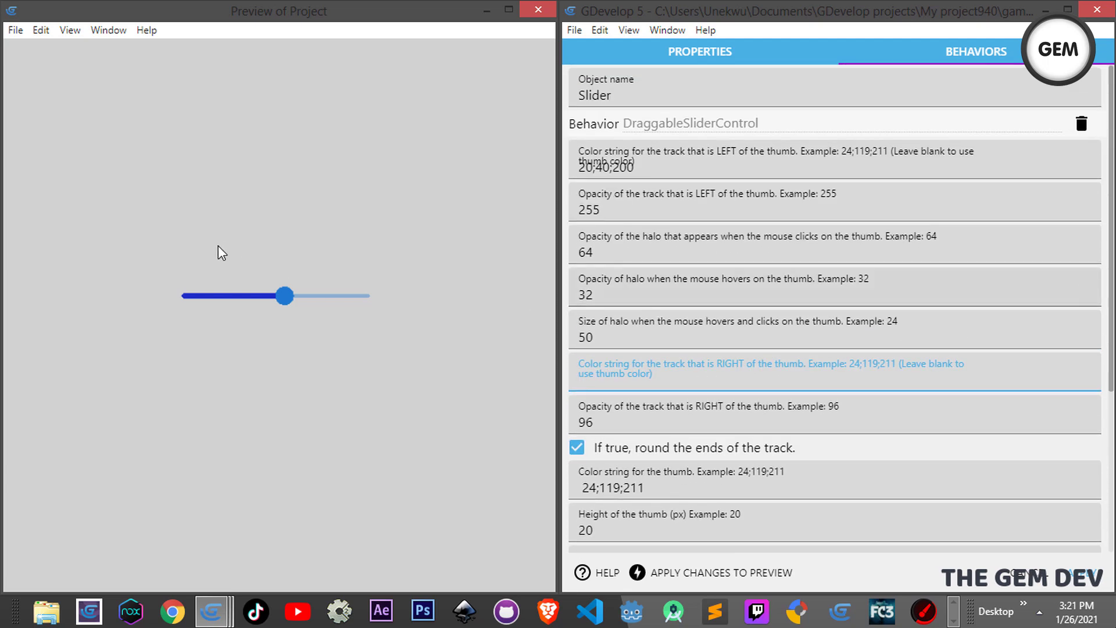
{"action": "scroll", "coordinate": [614, 259], "scroll_direction": "down", "scroll_amount": 3}
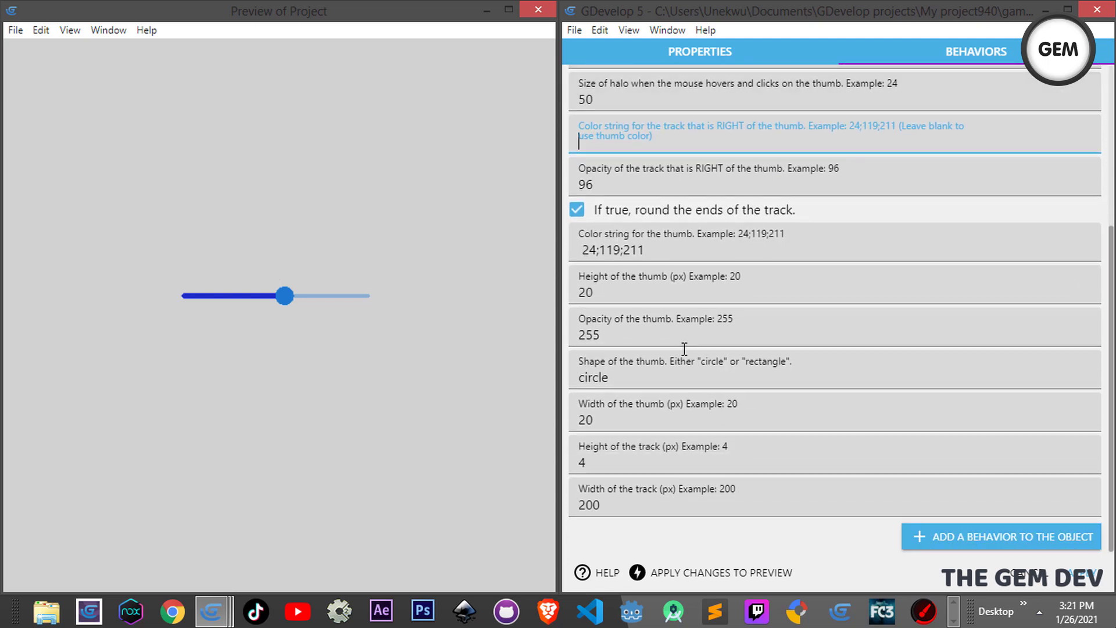
{"action": "left_click", "coordinate": [644, 250]}
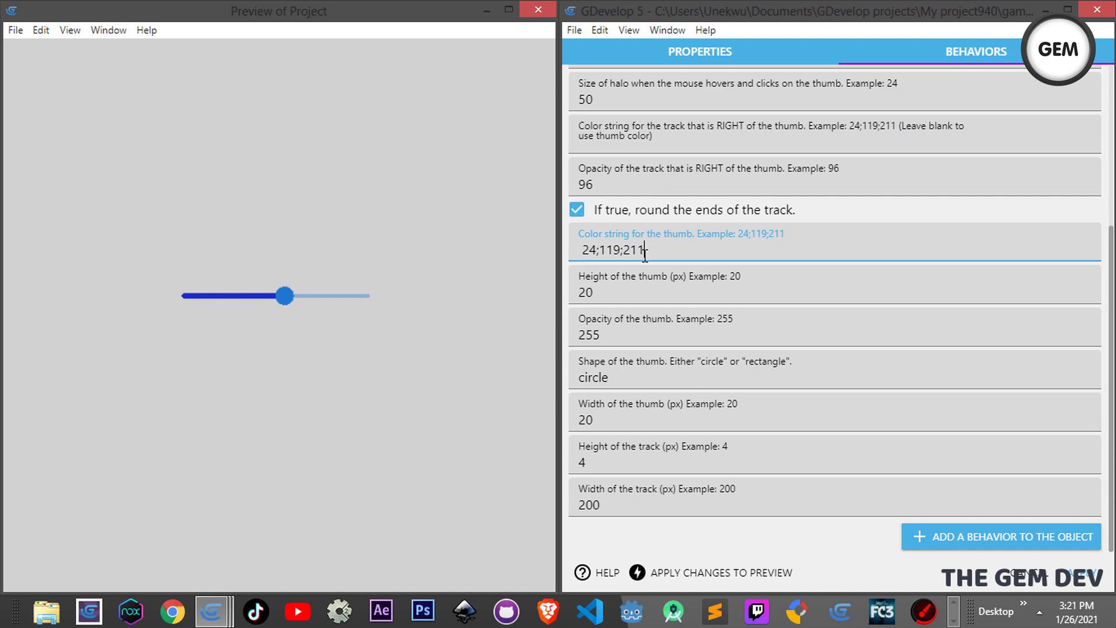
{"action": "scroll", "coordinate": [698, 271], "scroll_direction": "up", "scroll_amount": 1}
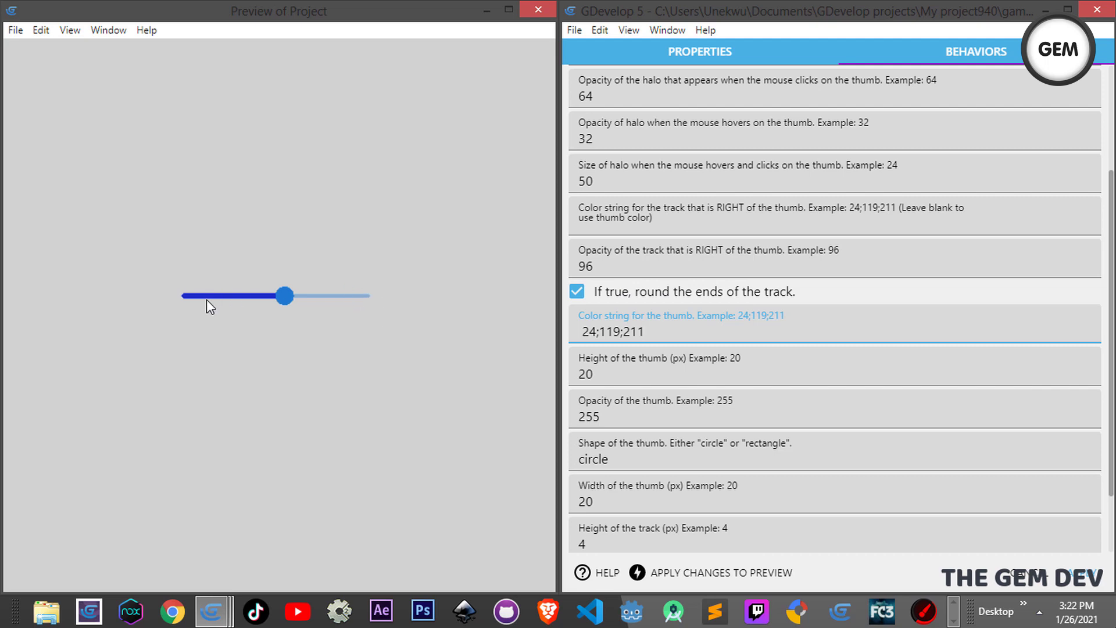
Turn the track's rounded ends off and back on, applying each change to the preview to compare the look.
{"action": "left_click", "coordinate": [577, 291]}
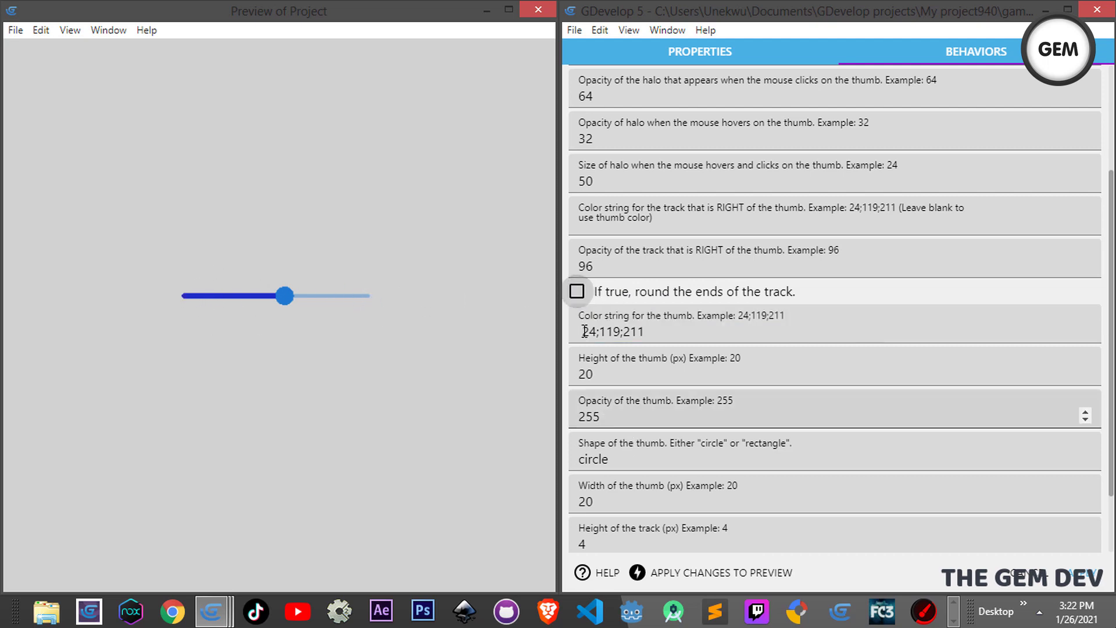
{"action": "left_click", "coordinate": [679, 574]}
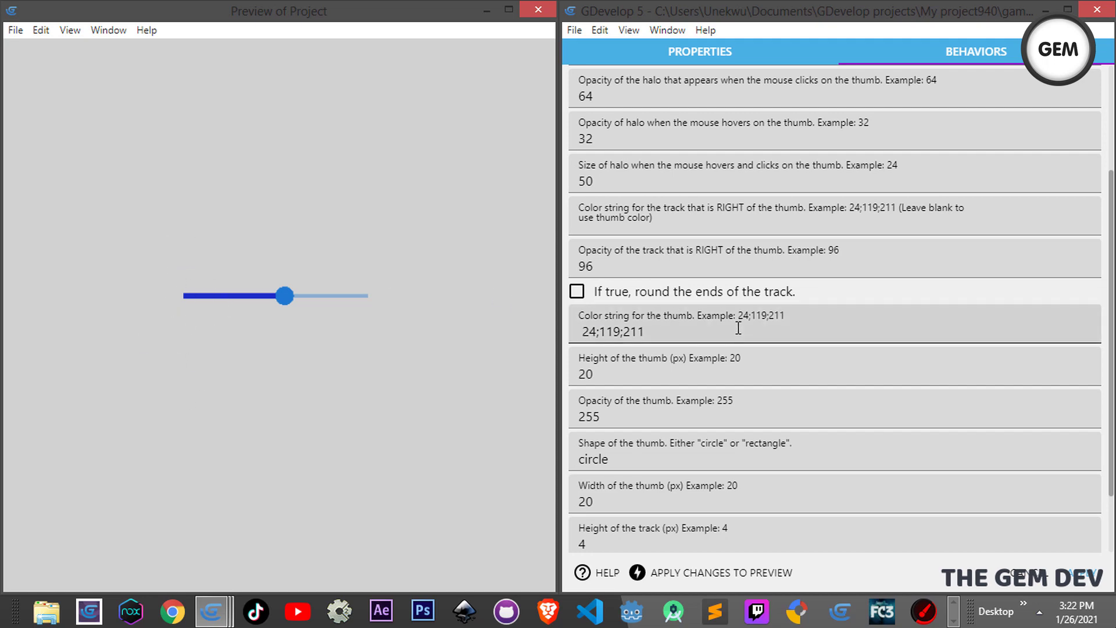
{"action": "left_click", "coordinate": [578, 292]}
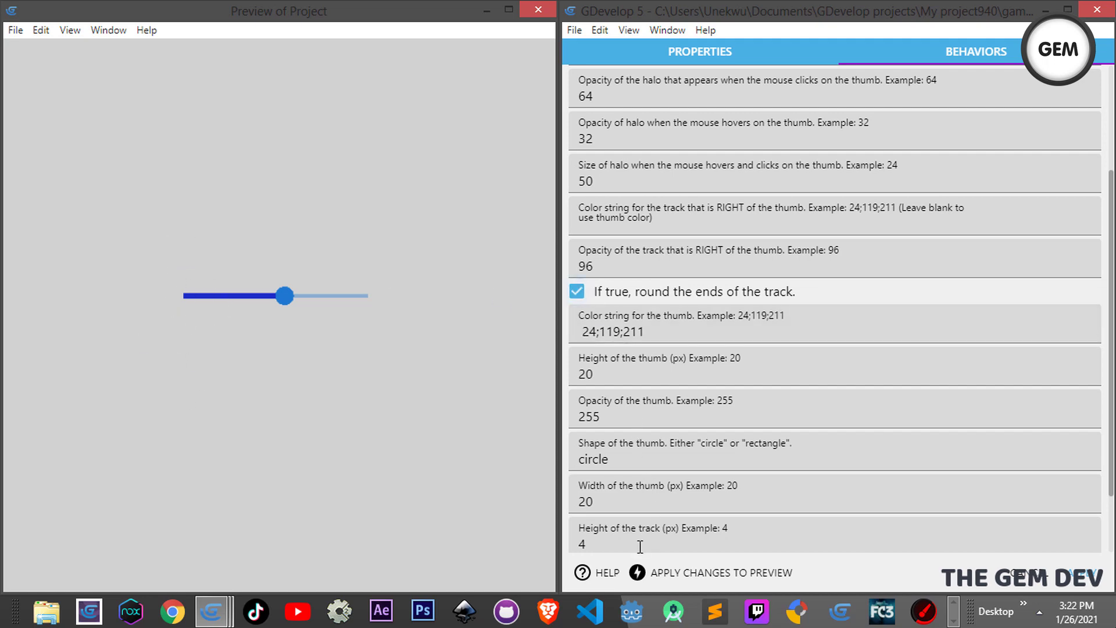
{"action": "left_click", "coordinate": [656, 573]}
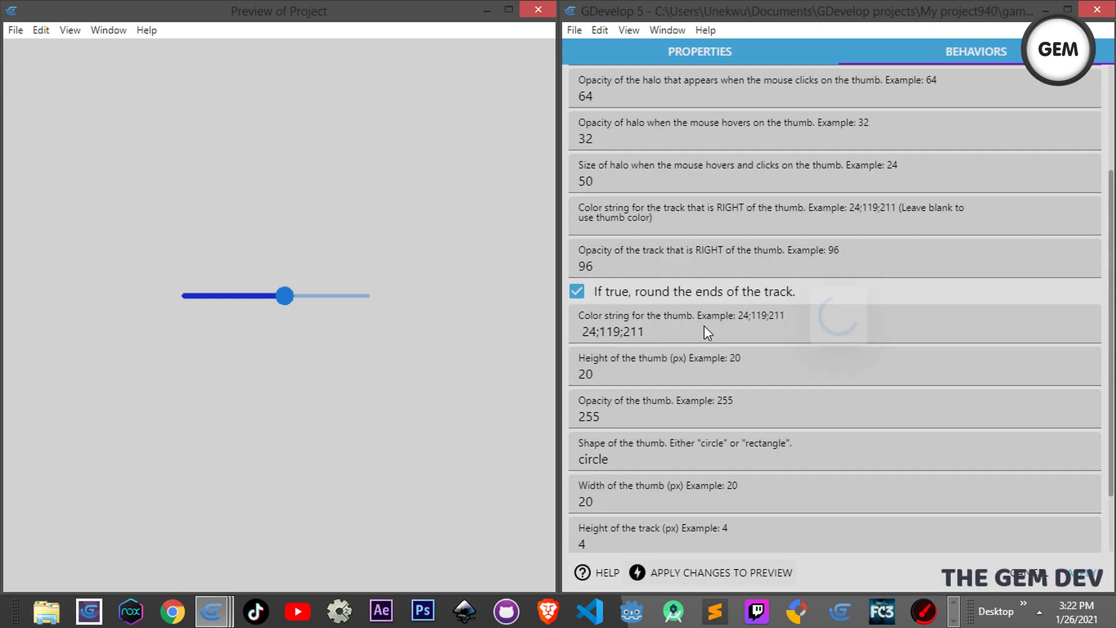
Review the thumb's color, height and opacity settings while moving the thumb in the preview.
{"action": "left_click", "coordinate": [703, 326]}
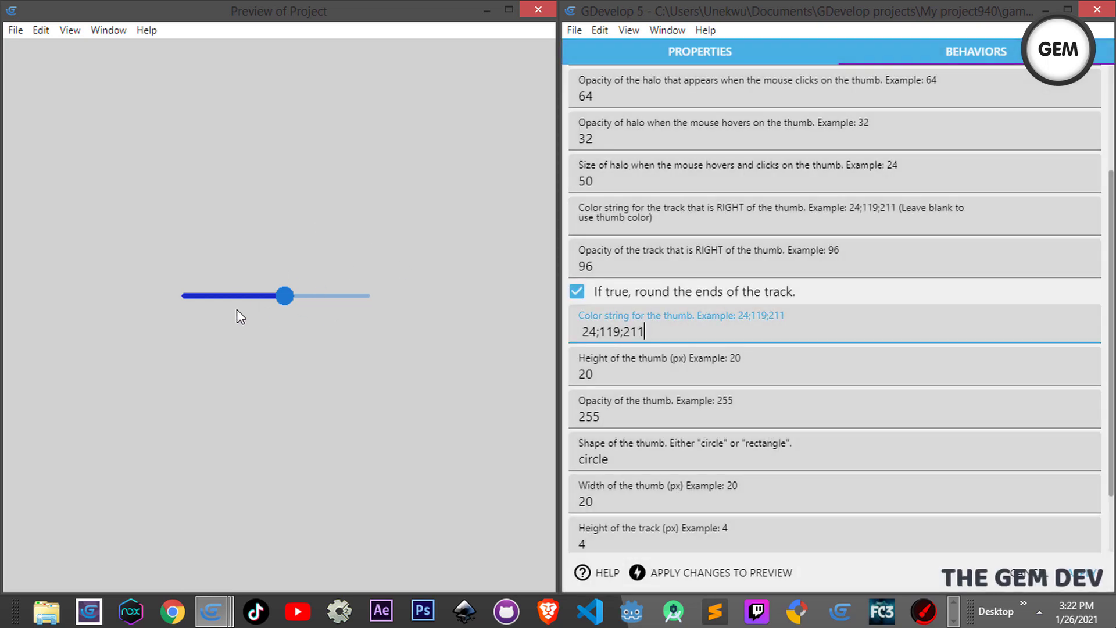
{"action": "left_click", "coordinate": [655, 369]}
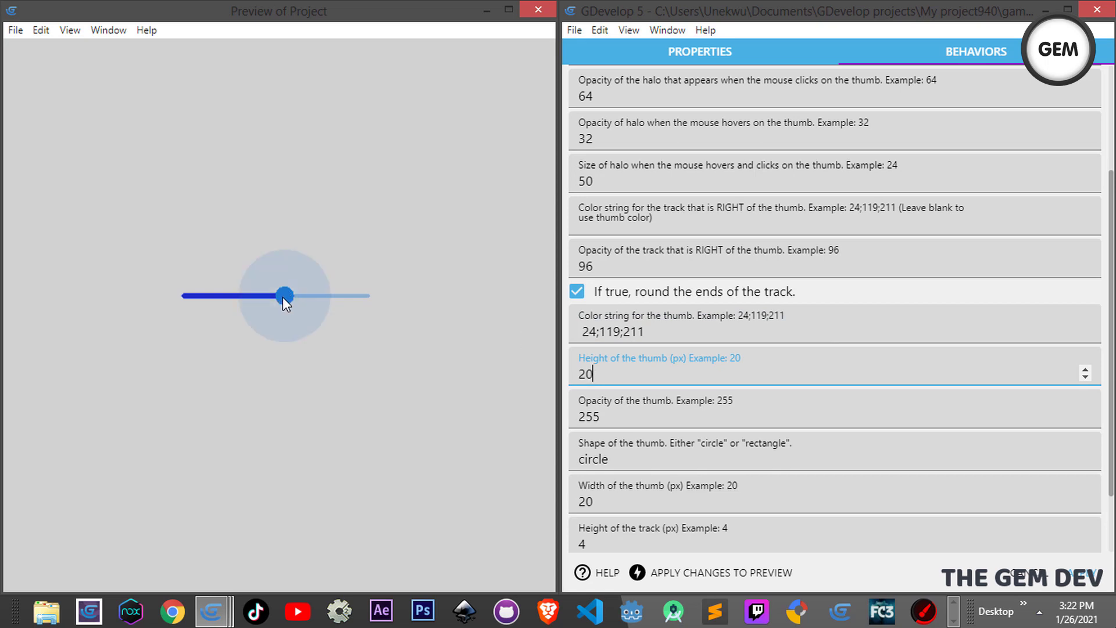
{"action": "left_click_drag", "start_coordinate": [282, 291], "coordinate": [281, 297]}
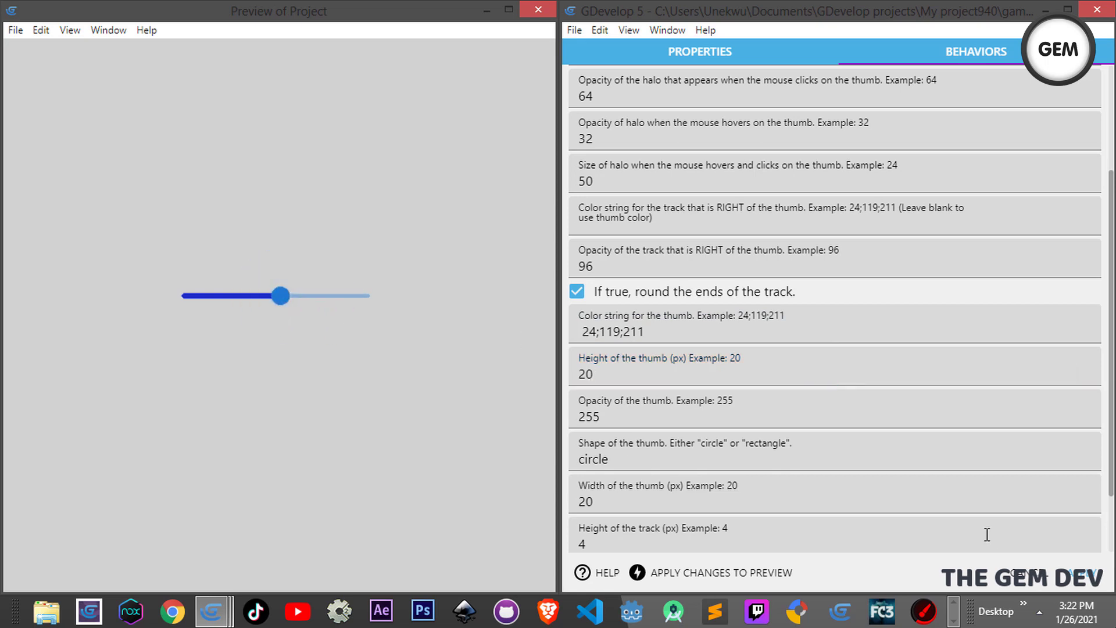
{"action": "left_click", "coordinate": [734, 374]}
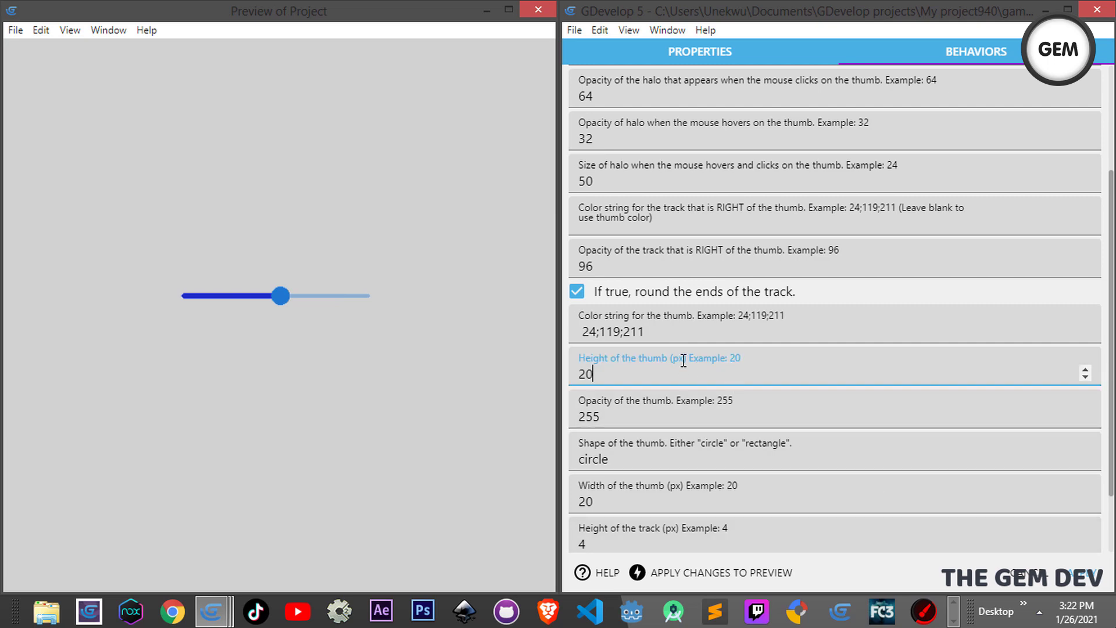
{"action": "left_click", "coordinate": [638, 425]}
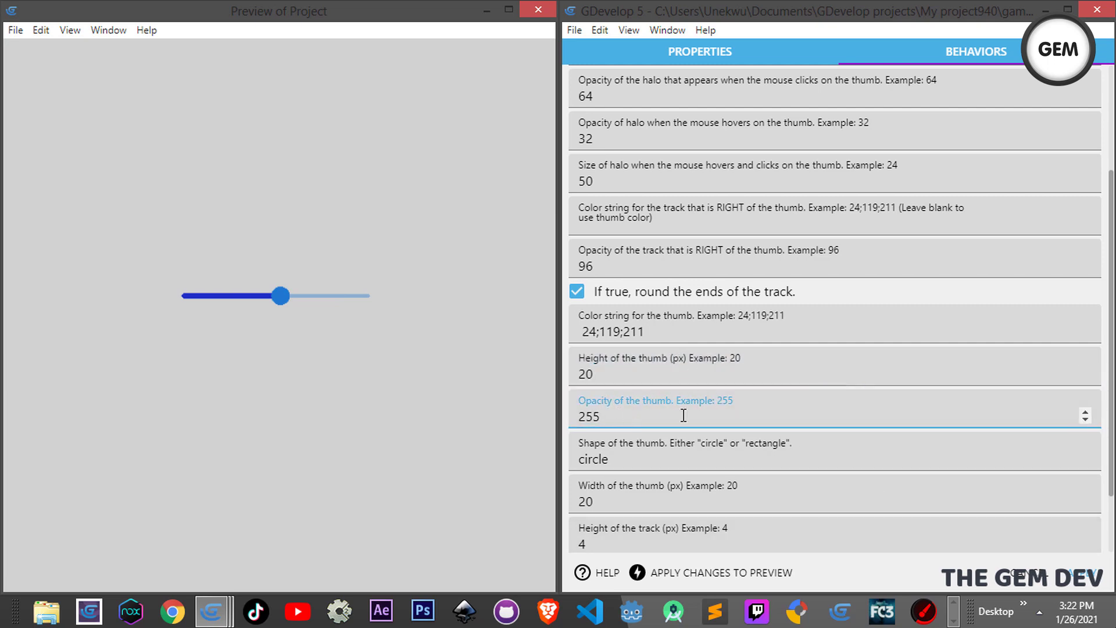
{"action": "left_click_drag", "start_coordinate": [288, 296], "coordinate": [269, 297]}
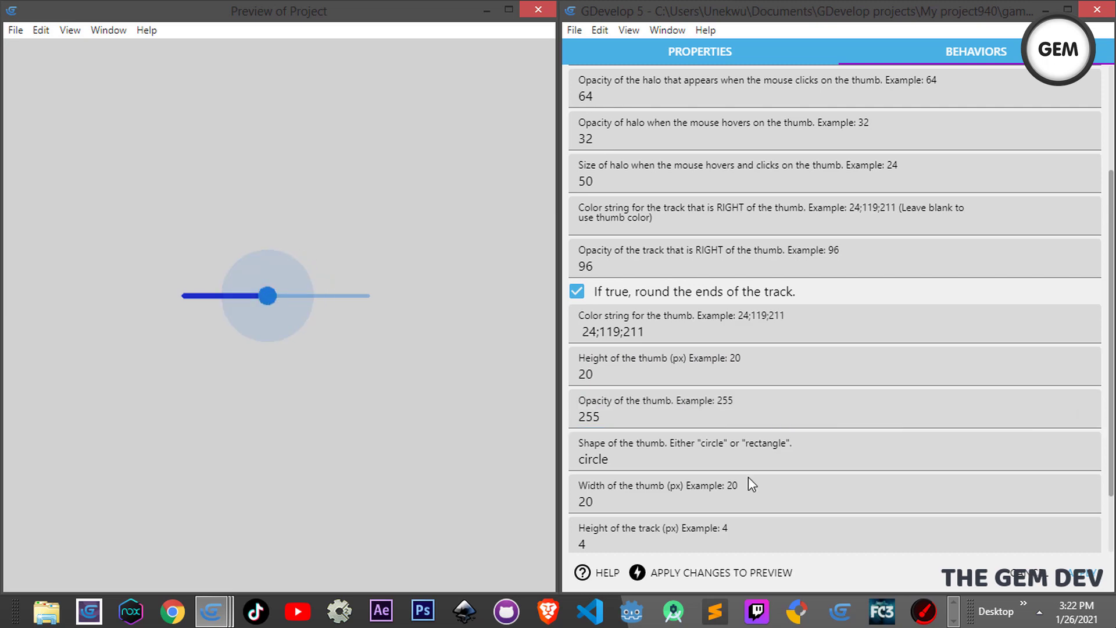
Set the thumb shape to rectangle, apply the change to the preview, and move the thumb along the track.
{"action": "double_click", "coordinate": [707, 455]}
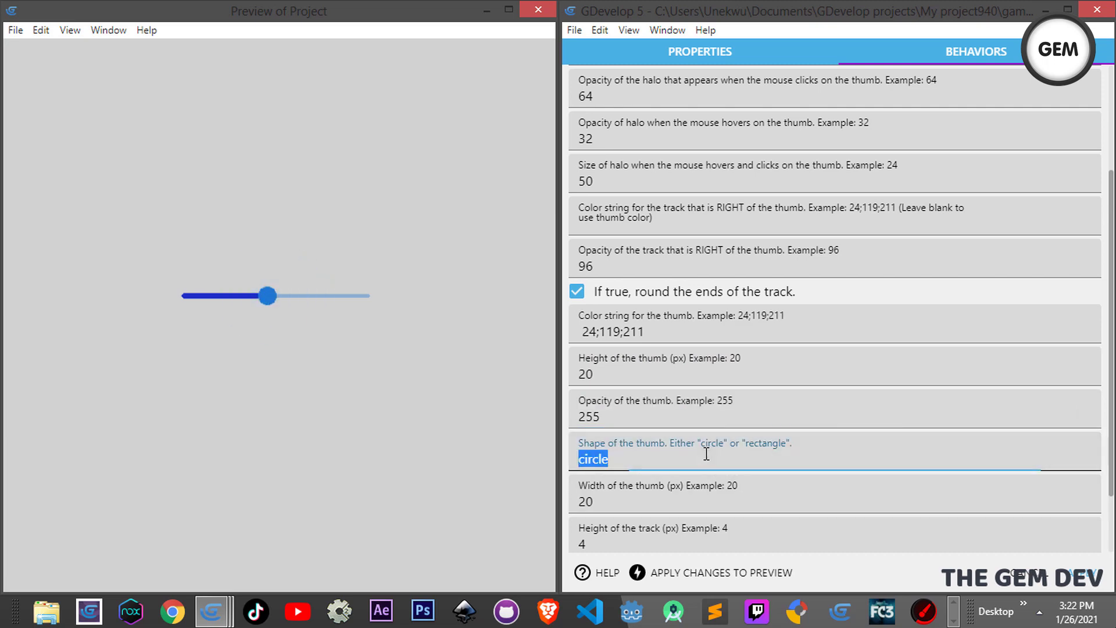
{"action": "type", "text": "rectang"}
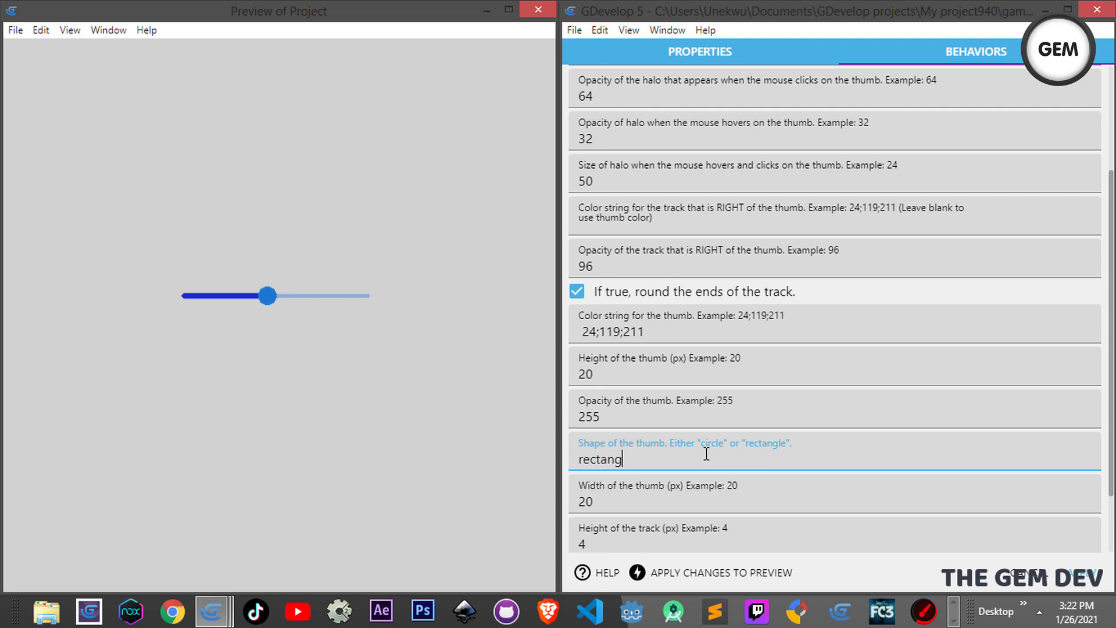
{"action": "left_click", "coordinate": [698, 573]}
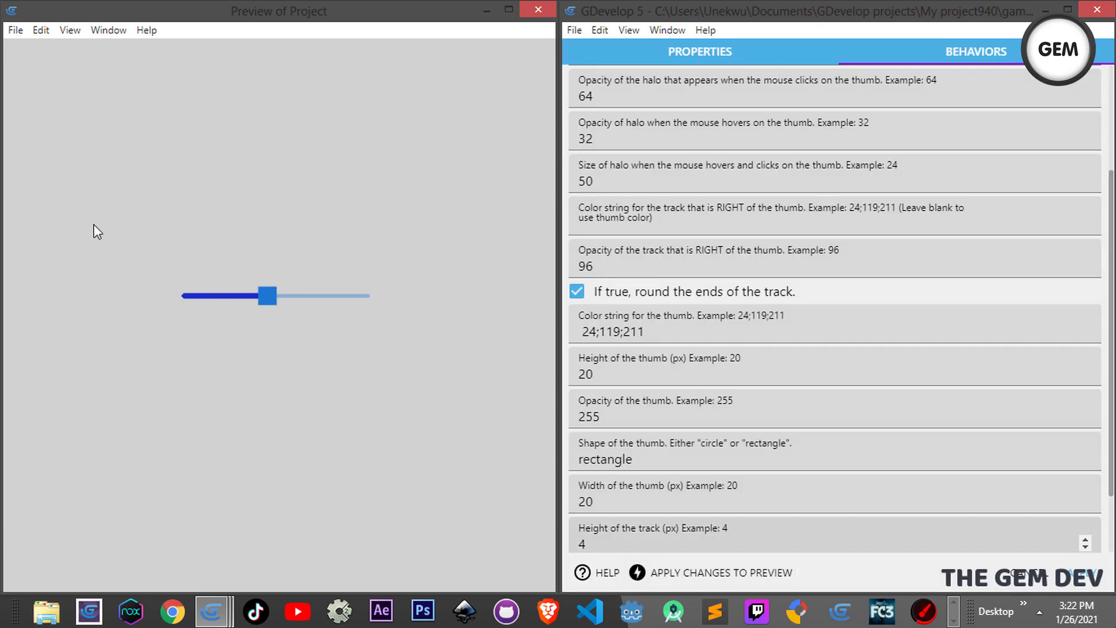
{"action": "left_click_drag", "start_coordinate": [267, 295], "coordinate": [319, 355]}
Set the thumb width to 19 and the track height to 30, apply the changes to the preview, and test the thumb.
{"action": "left_click", "coordinate": [768, 493]}
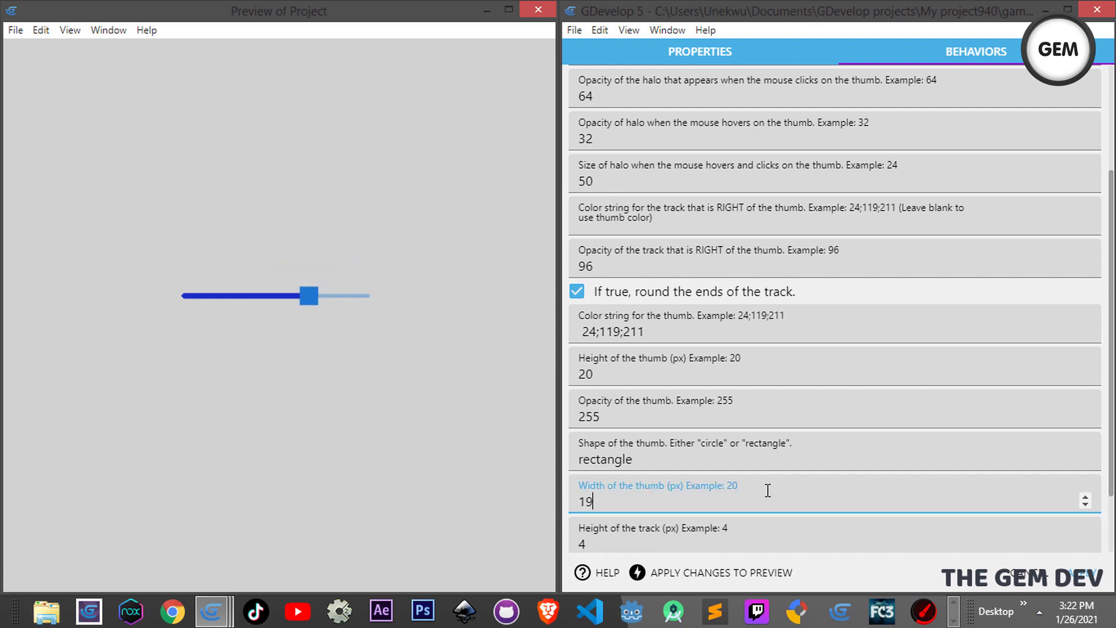
{"action": "left_click", "coordinate": [668, 538]}
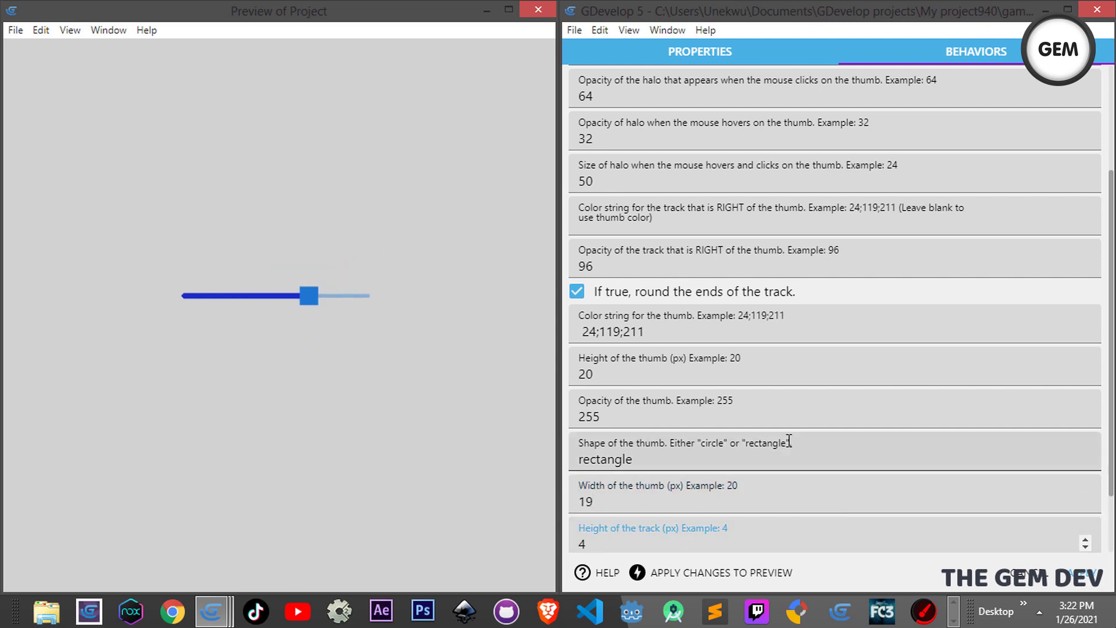
{"action": "scroll", "coordinate": [752, 454], "scroll_direction": "down", "scroll_amount": 2}
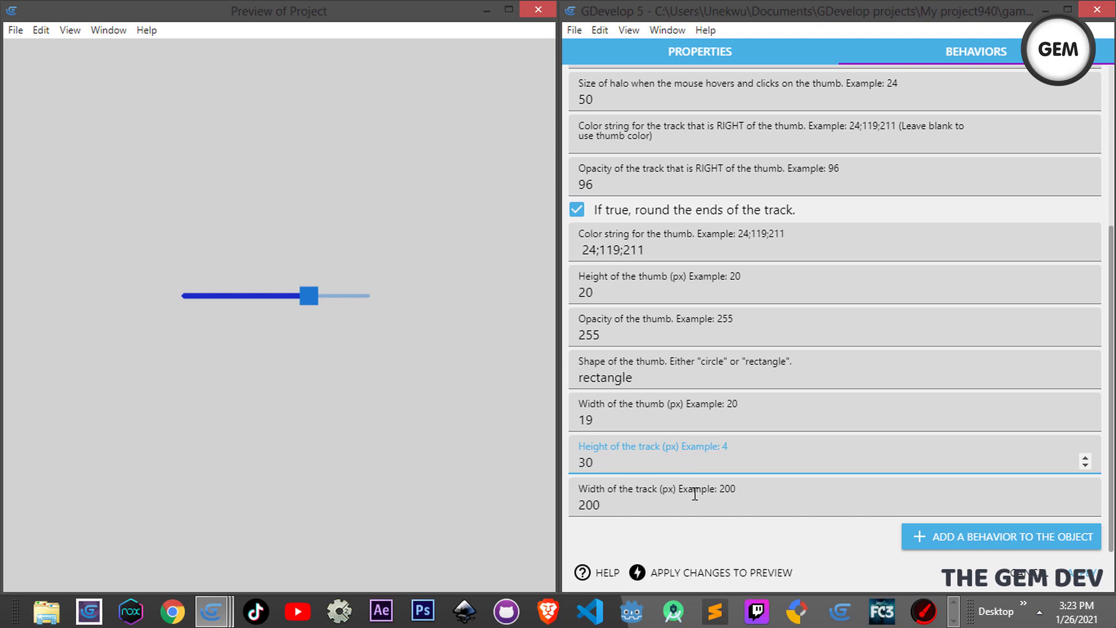
{"action": "left_click", "coordinate": [685, 573]}
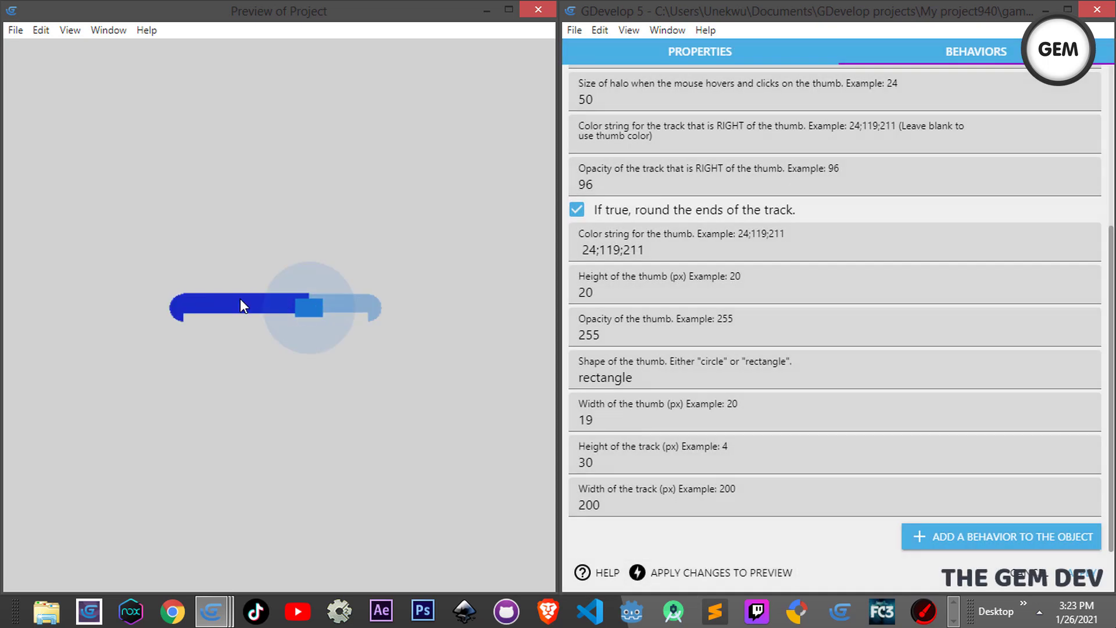
{"action": "left_click_drag", "start_coordinate": [240, 305], "coordinate": [208, 314]}
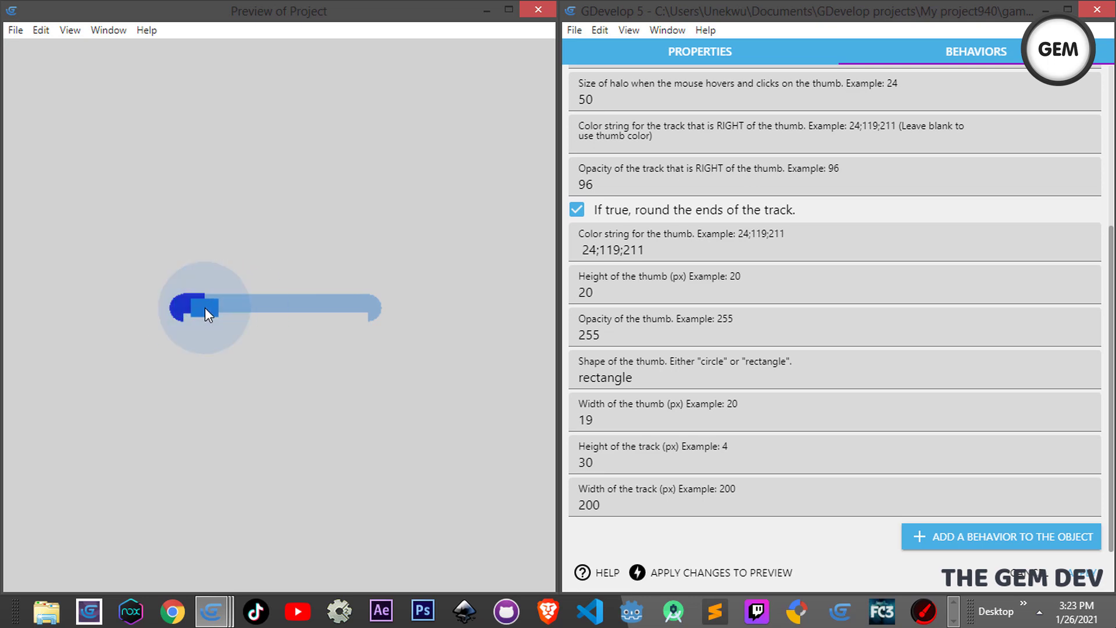
Set the track height to 4 in the slider behavior.
{"action": "key", "text": "alt"}
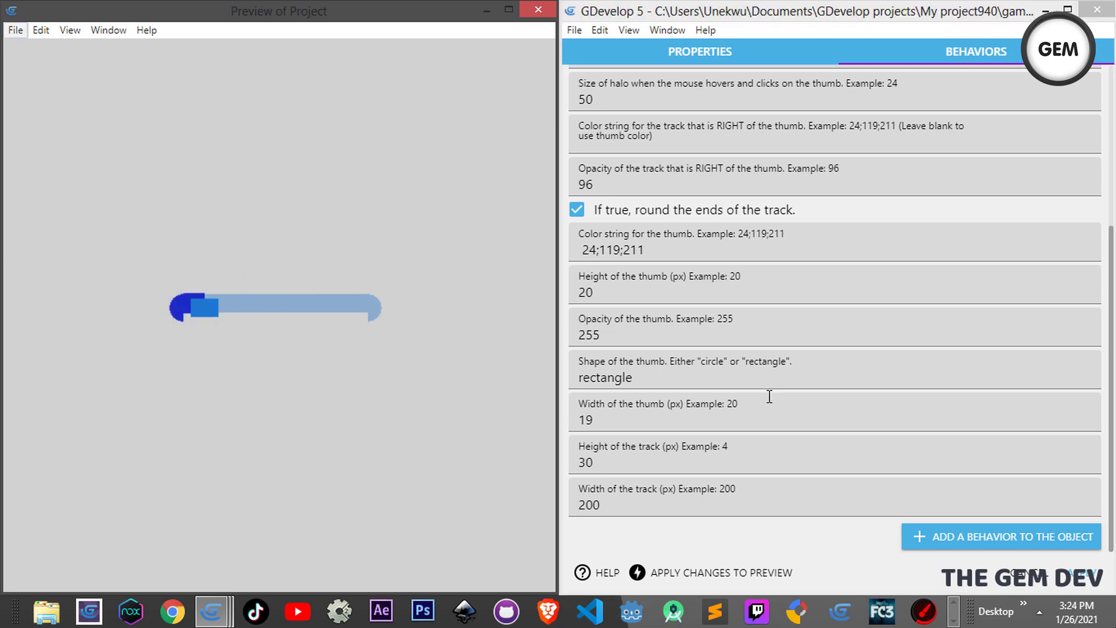
{"action": "left_click", "coordinate": [671, 445]}
{"action": "key", "text": "BackSpace"}
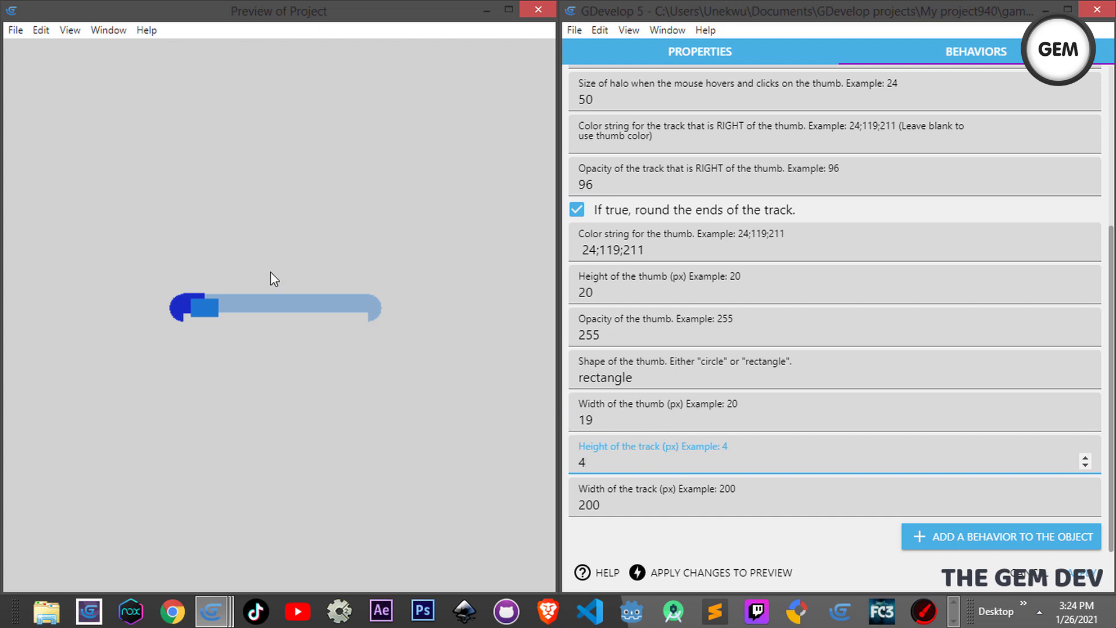
Set the track width to 500, apply the change to the preview, and move the thumb along the longer track.
{"action": "left_click", "coordinate": [692, 501]}
{"action": "key", "text": "BackSpace"}
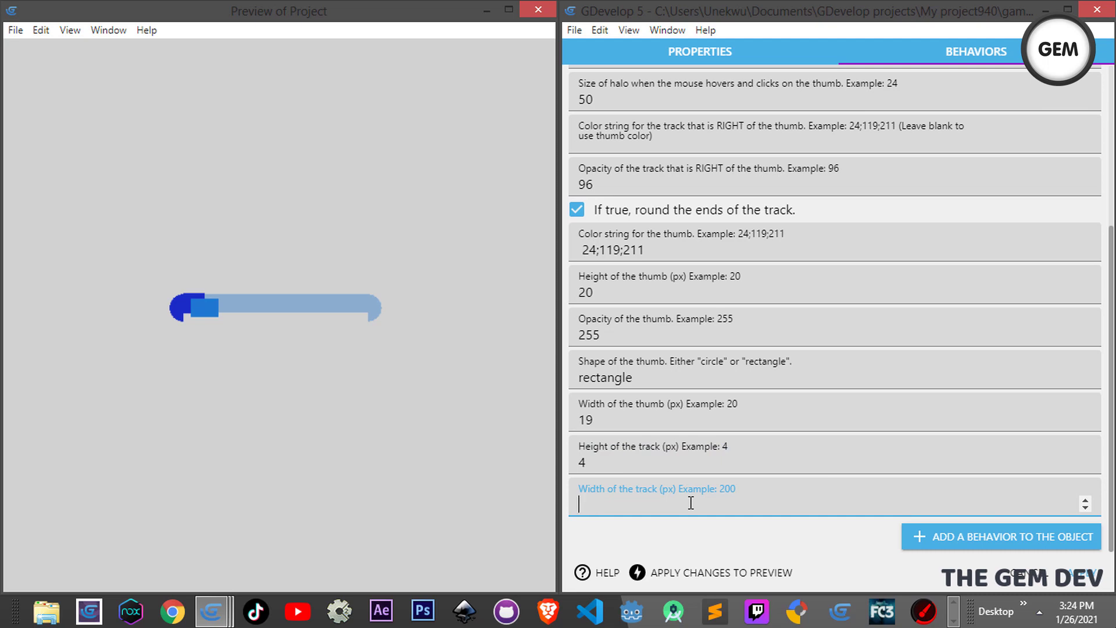
{"action": "type", "text": "500"}
{"action": "left_click", "coordinate": [767, 584]}
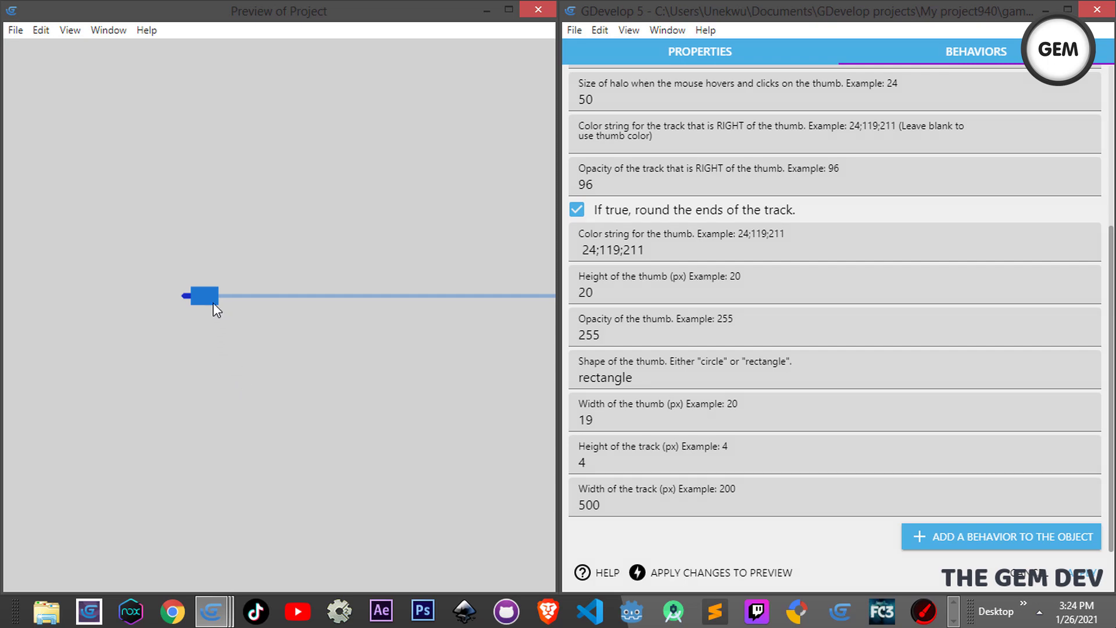
{"action": "left_click_drag", "start_coordinate": [213, 302], "coordinate": [692, 6]}
{"action": "left_click", "coordinate": [508, 9]}
{"action": "double_click", "coordinate": [692, 6]}
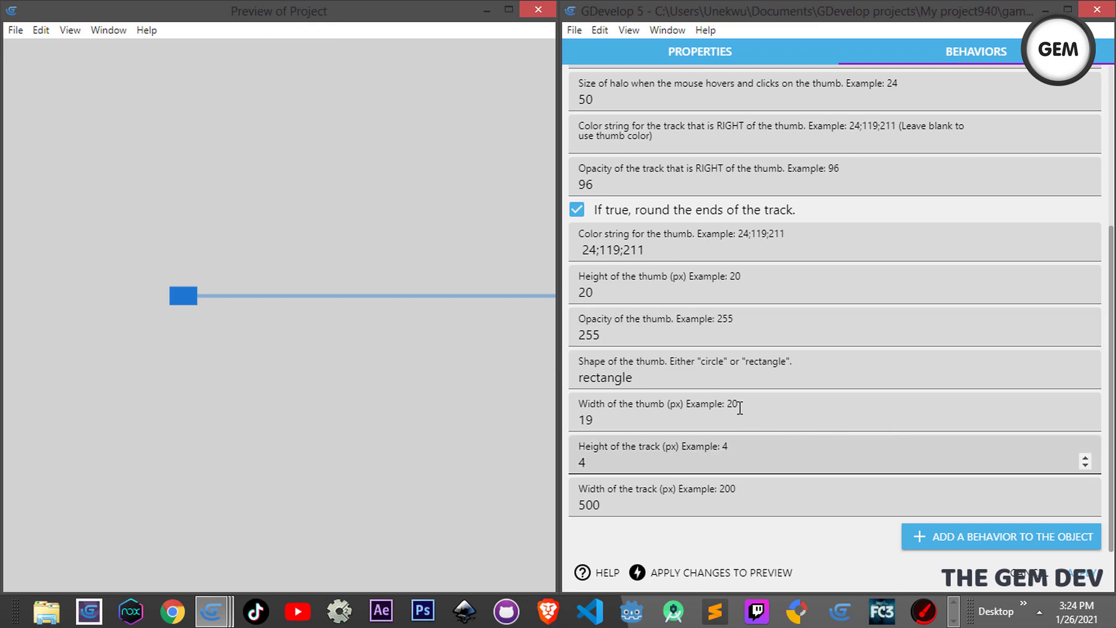
Set the thumb shape to circle and the track width to 200, and apply both changes to the preview.
{"action": "double_click", "coordinate": [715, 376]}
{"action": "type", "text": "circle"}
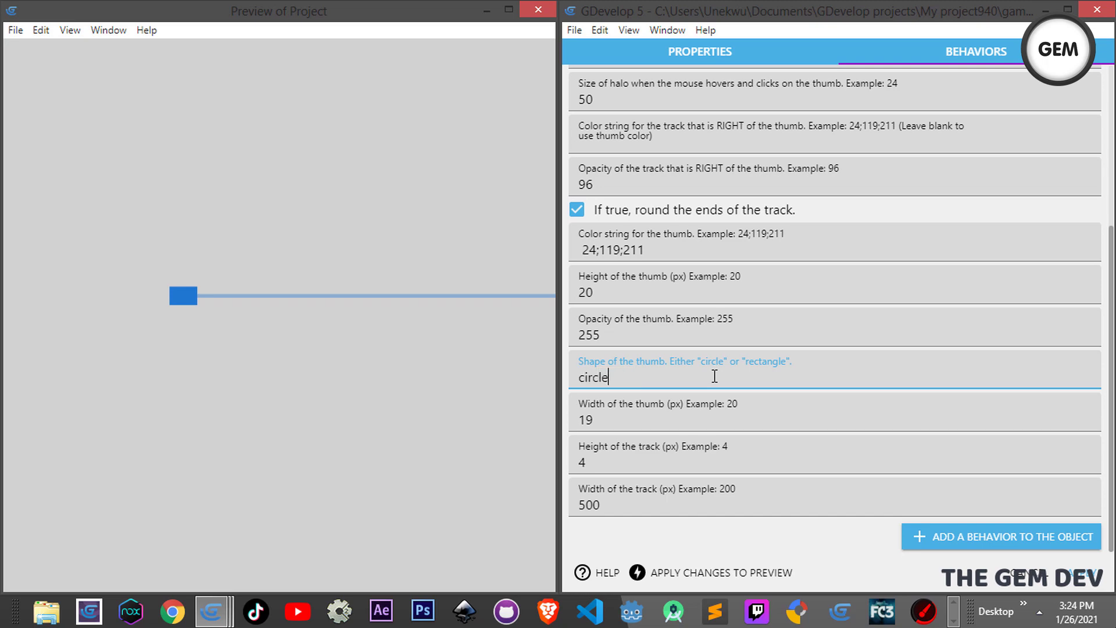
{"action": "double_click", "coordinate": [623, 504]}
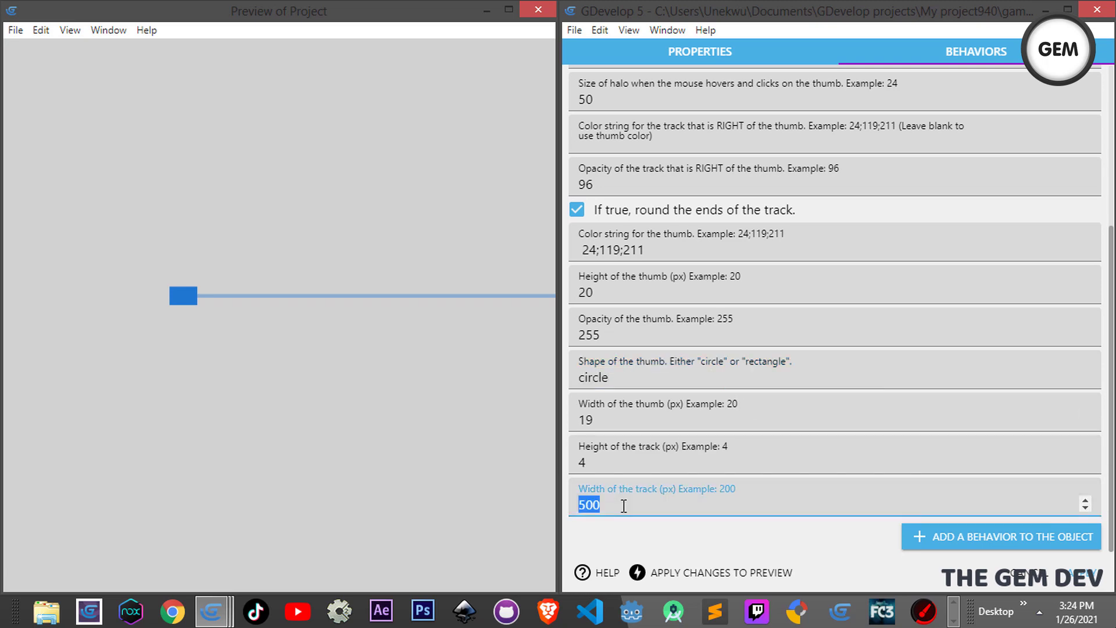
{"action": "type", "text": "200"}
{"action": "left_click", "coordinate": [725, 573]}
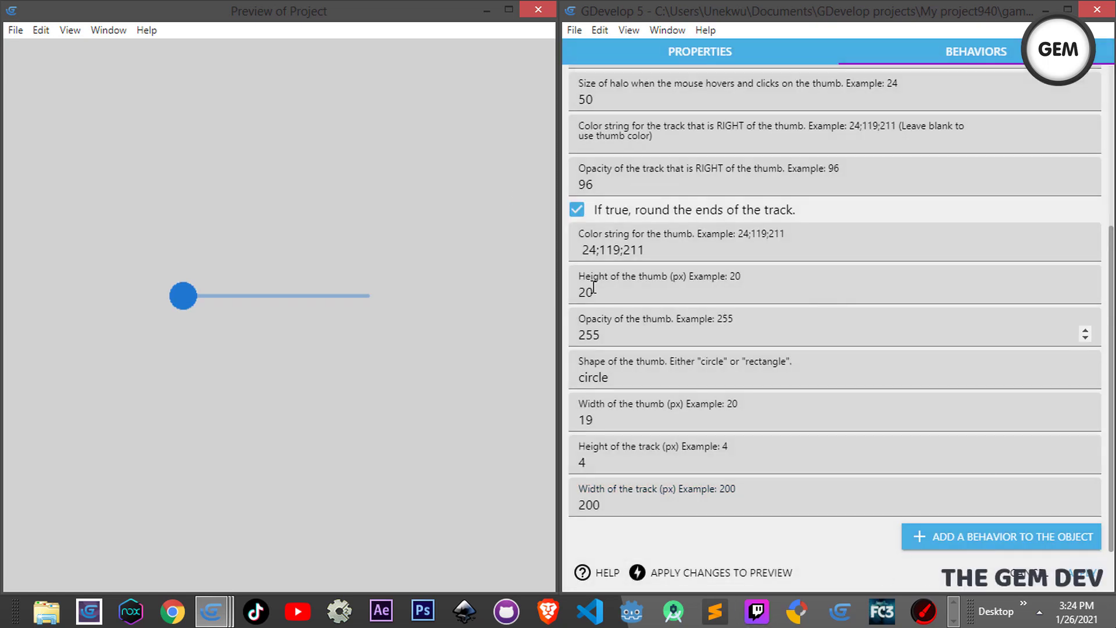
Minimize the preview, maximize the editor window, and apply the Slider object's behavior settings.
{"action": "left_click", "coordinate": [489, 10]}
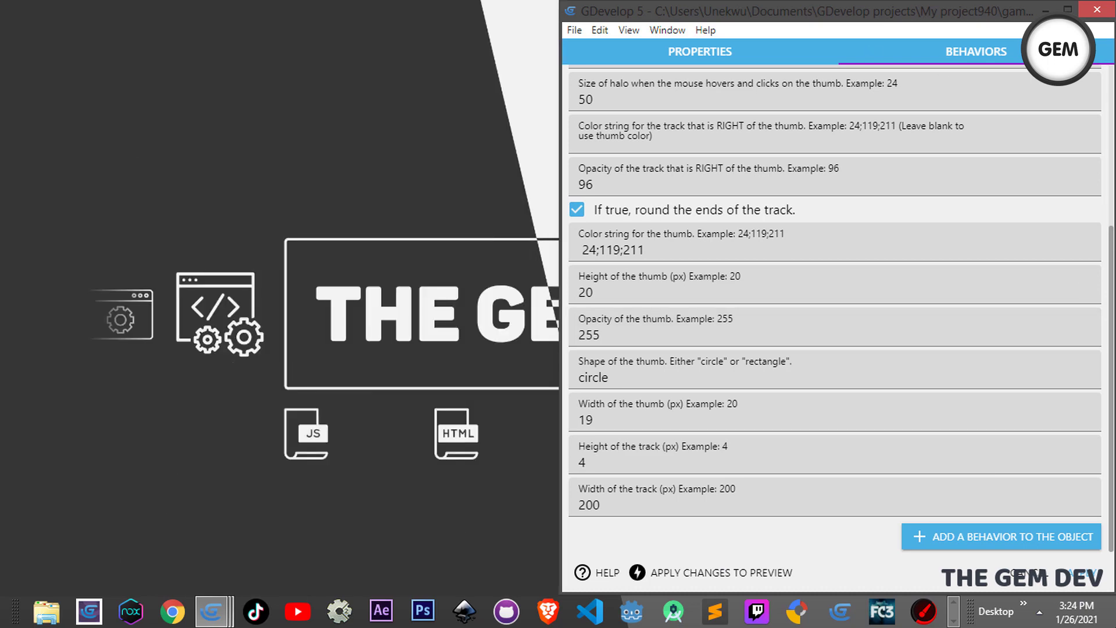
{"action": "key", "text": "super+Up"}
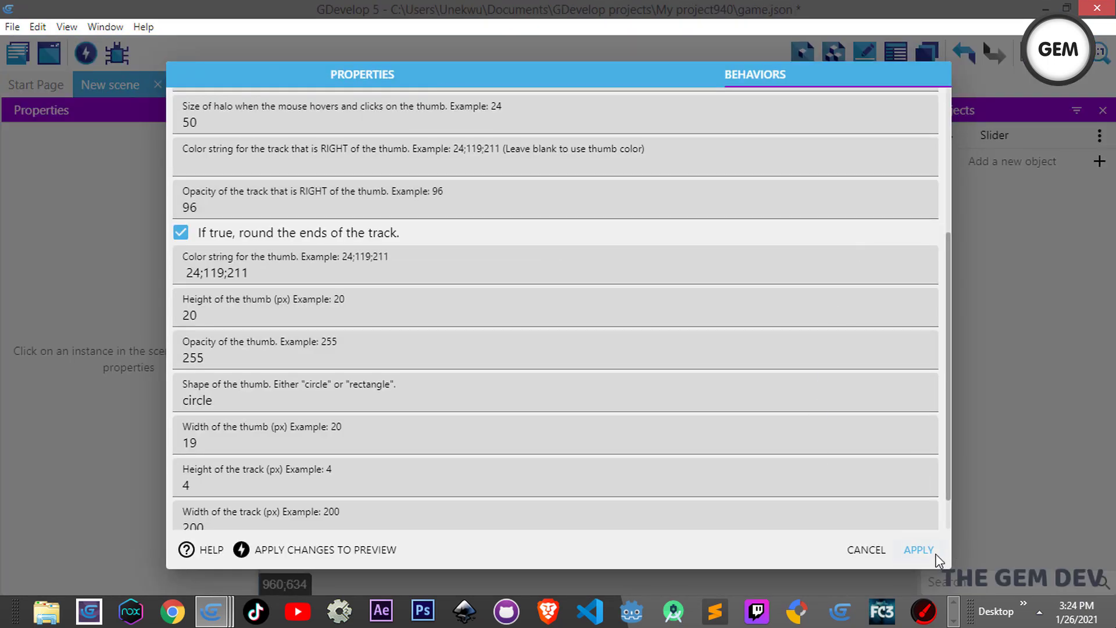
{"action": "left_click", "coordinate": [934, 551]}
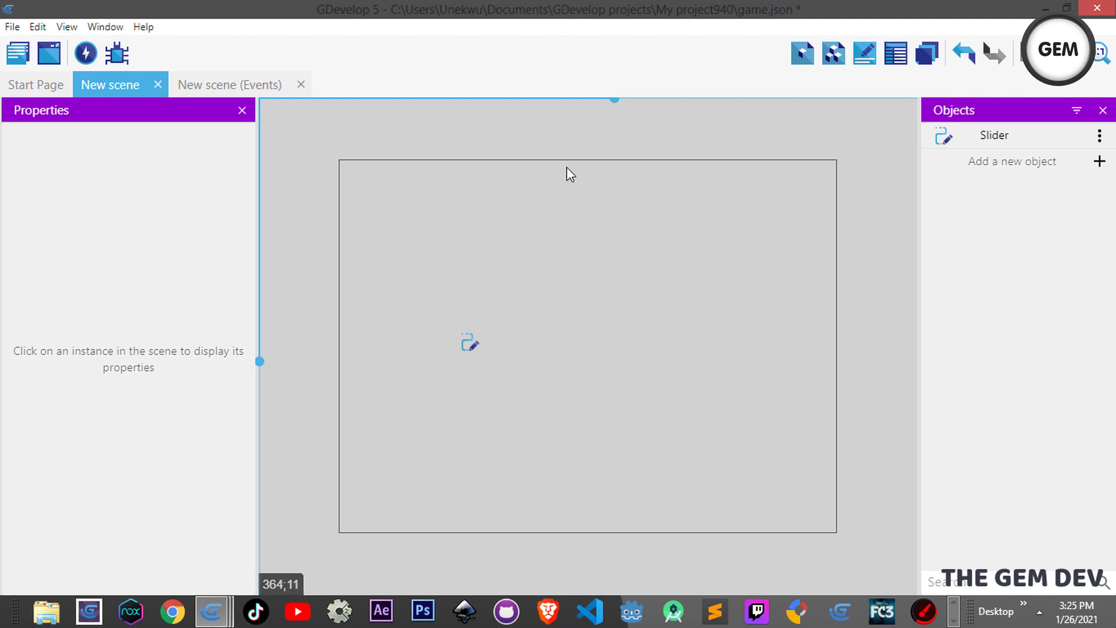
Add a new event to the scene's events with the condition "At the beginning of the scene".
{"action": "left_click", "coordinate": [237, 84]}
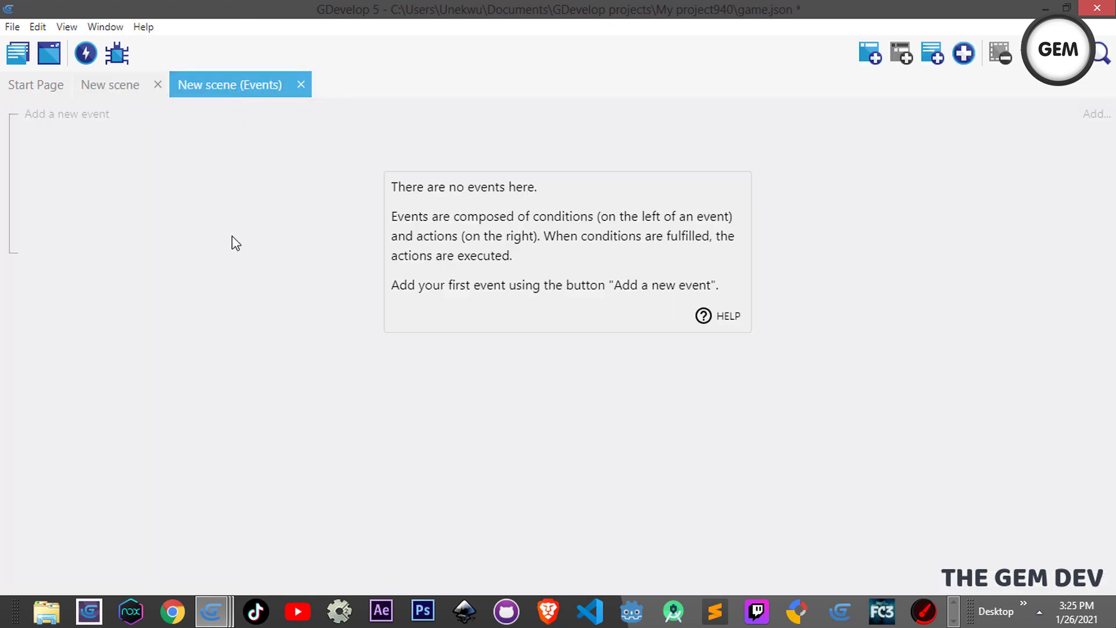
{"action": "left_click", "coordinate": [56, 117]}
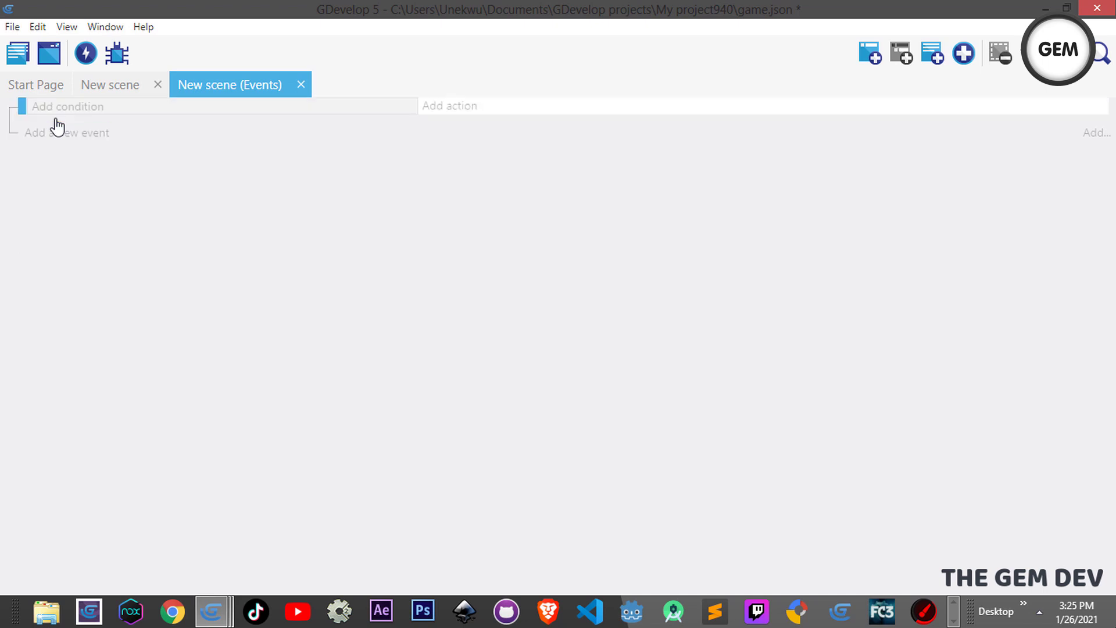
{"action": "left_click", "coordinate": [88, 110]}
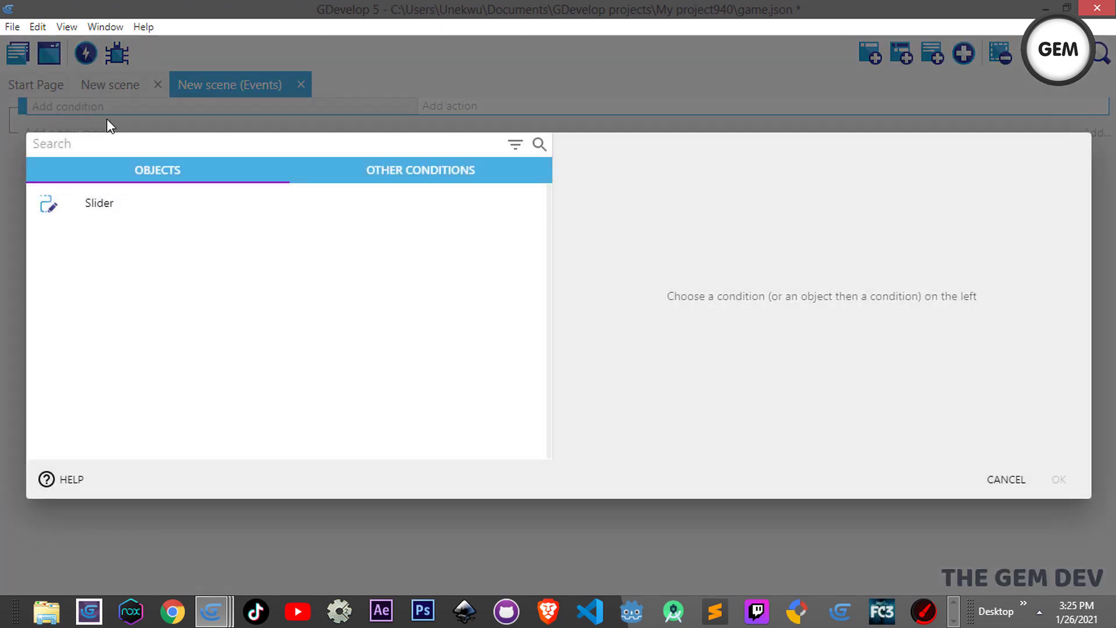
{"action": "left_click", "coordinate": [76, 145]}
{"action": "type", "text": "beg"}
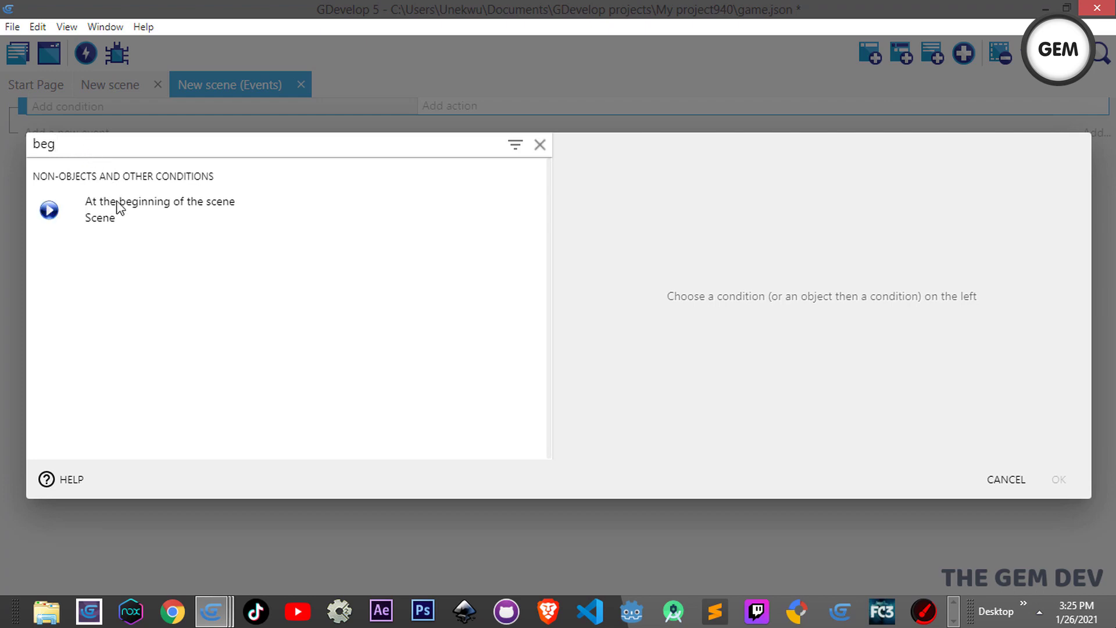
{"action": "left_click", "coordinate": [115, 212]}
{"action": "left_click", "coordinate": [1058, 480]}
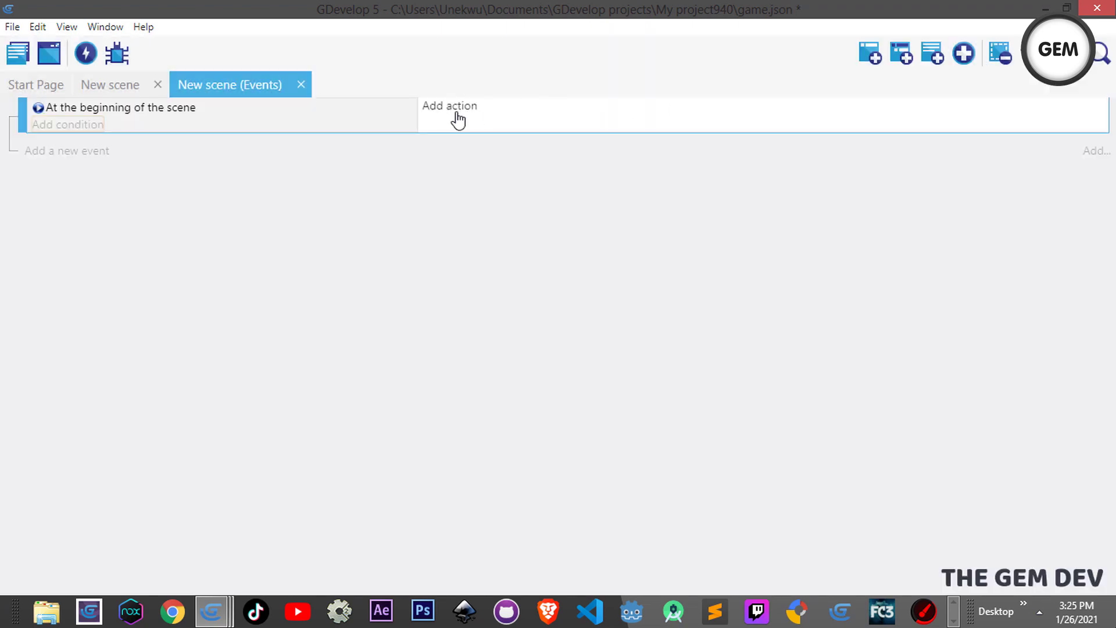
Add a Play a sound action to the beginning-of-scene event, using the audio file "Trimmed & Taught - Dan Lebowitz.mp3" without repeat.
{"action": "left_click", "coordinate": [430, 129]}
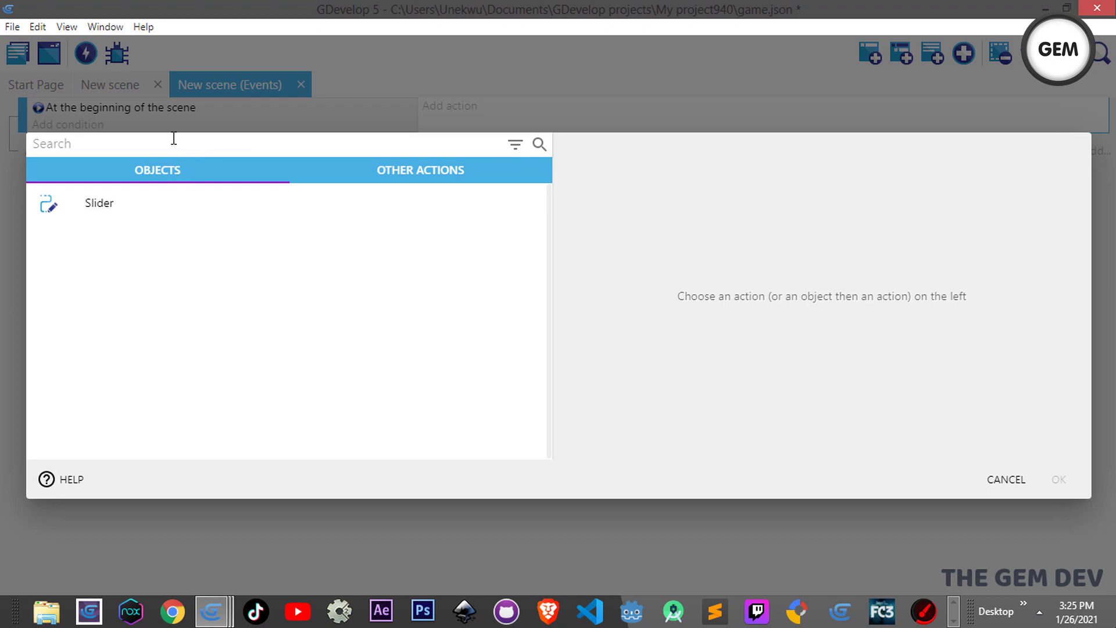
{"action": "type", "text": "sound"}
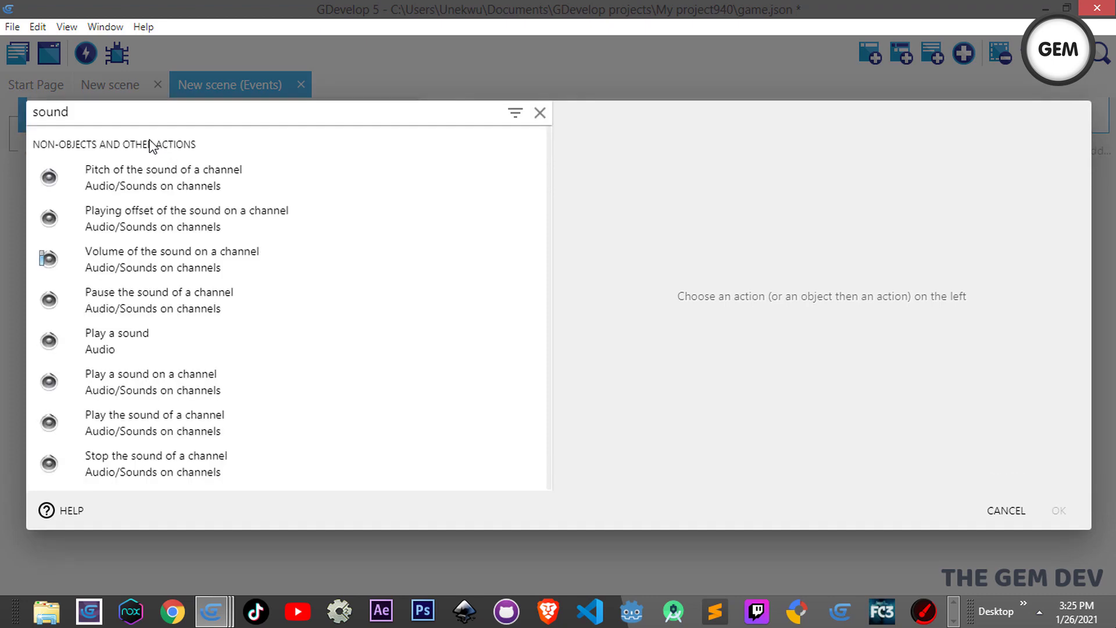
{"action": "left_click", "coordinate": [138, 330]}
{"action": "left_click", "coordinate": [691, 204]}
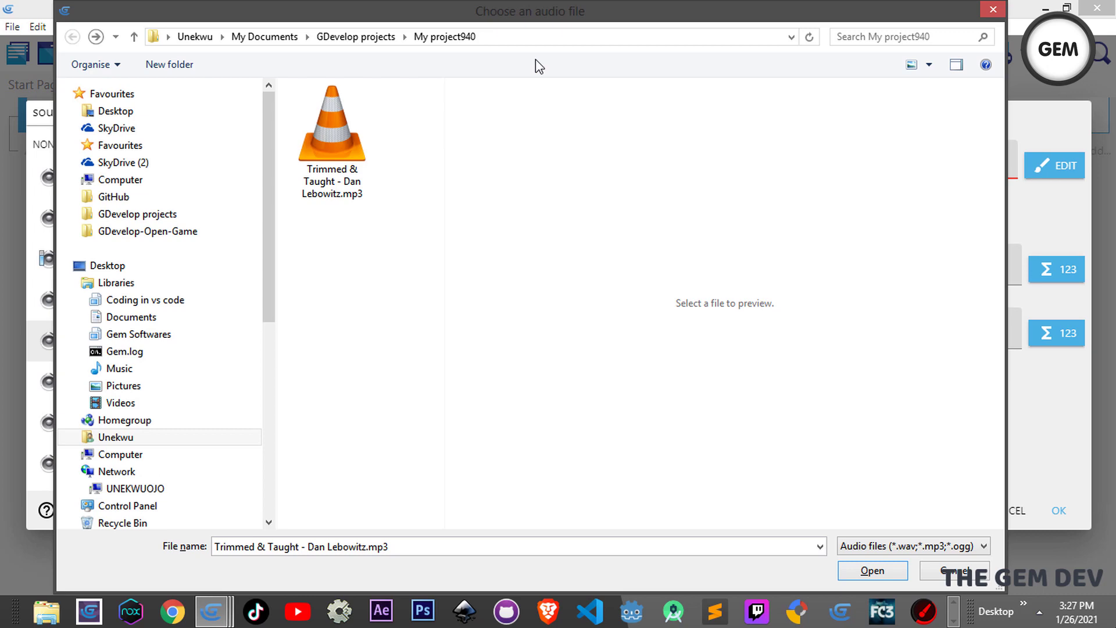
{"action": "double_click", "coordinate": [326, 125]}
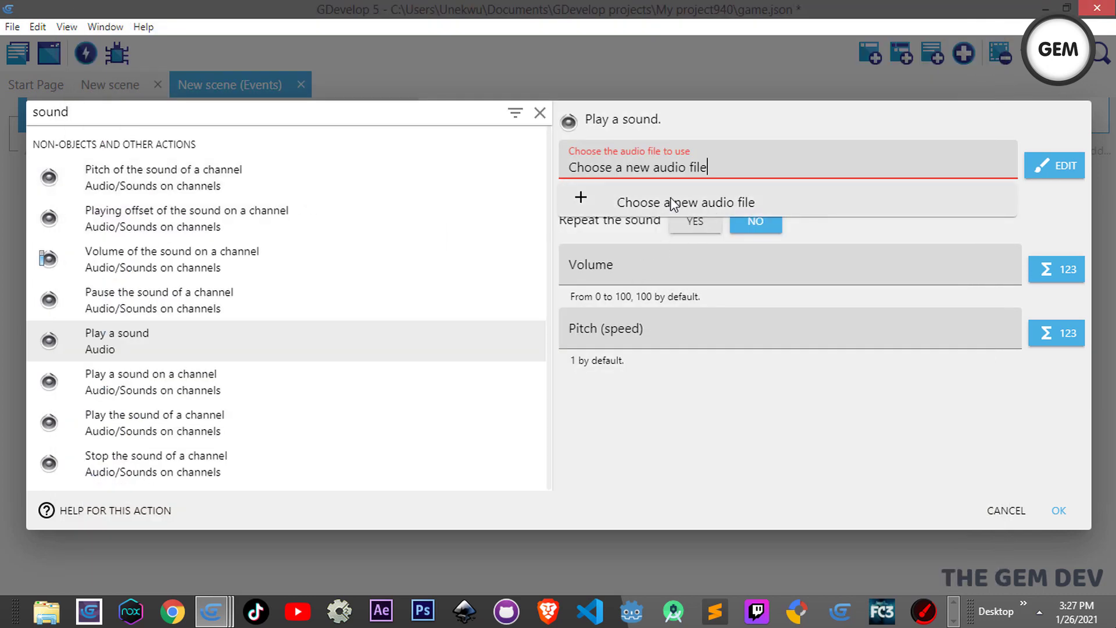
{"action": "left_click", "coordinate": [747, 364]}
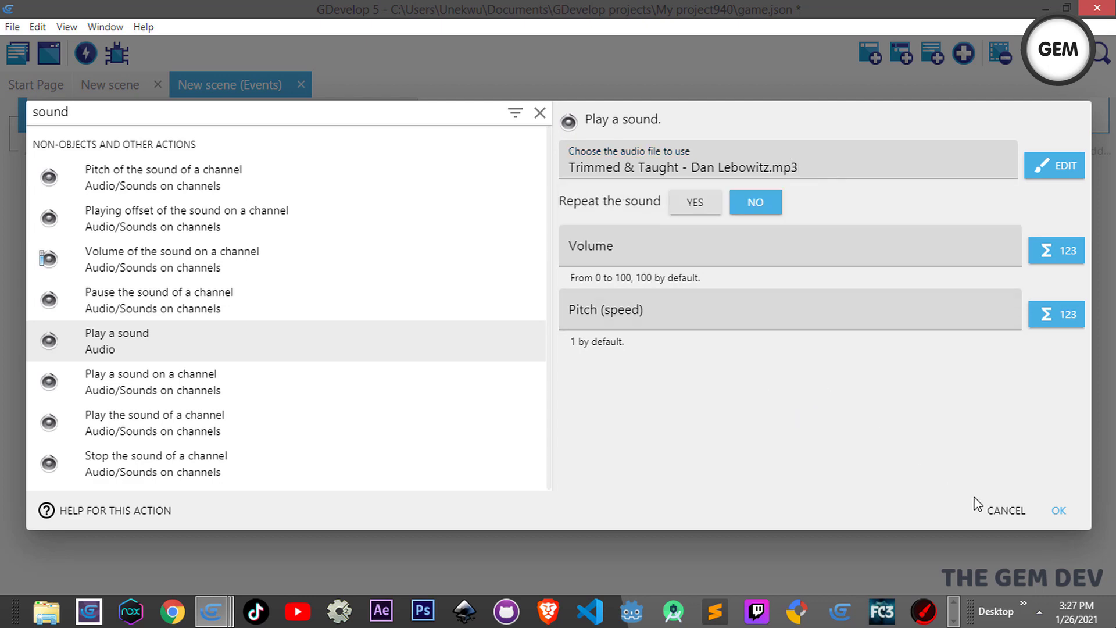
{"action": "left_click", "coordinate": [1072, 518]}
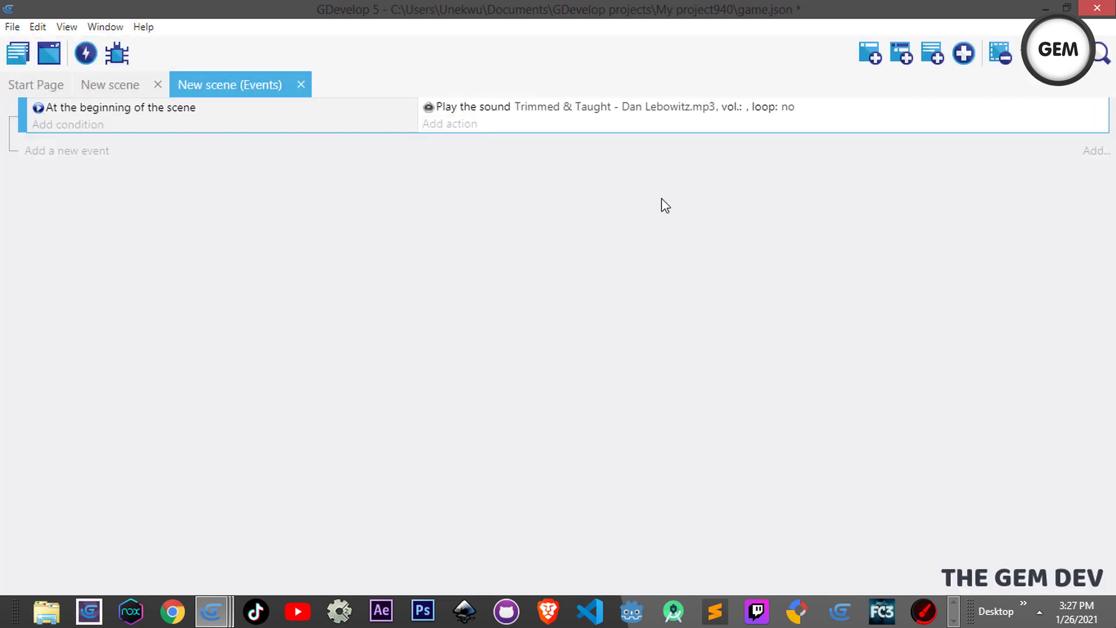
Add a second event without conditions and give it a Game global volume action with the "= (set to)" operator.
{"action": "left_click", "coordinate": [66, 157]}
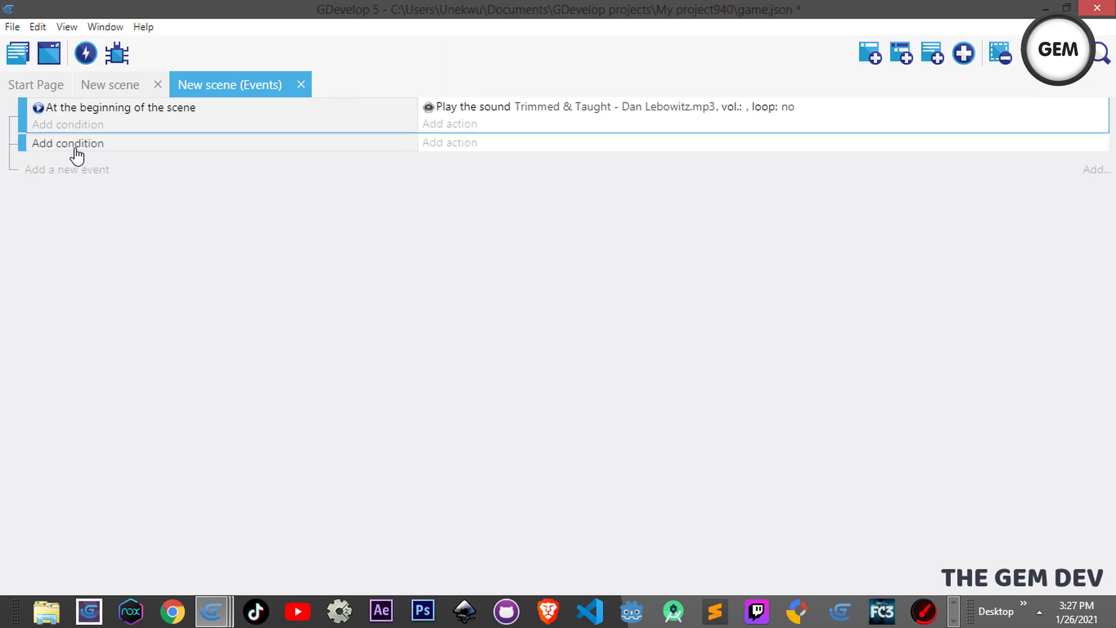
{"action": "left_click", "coordinate": [462, 152]}
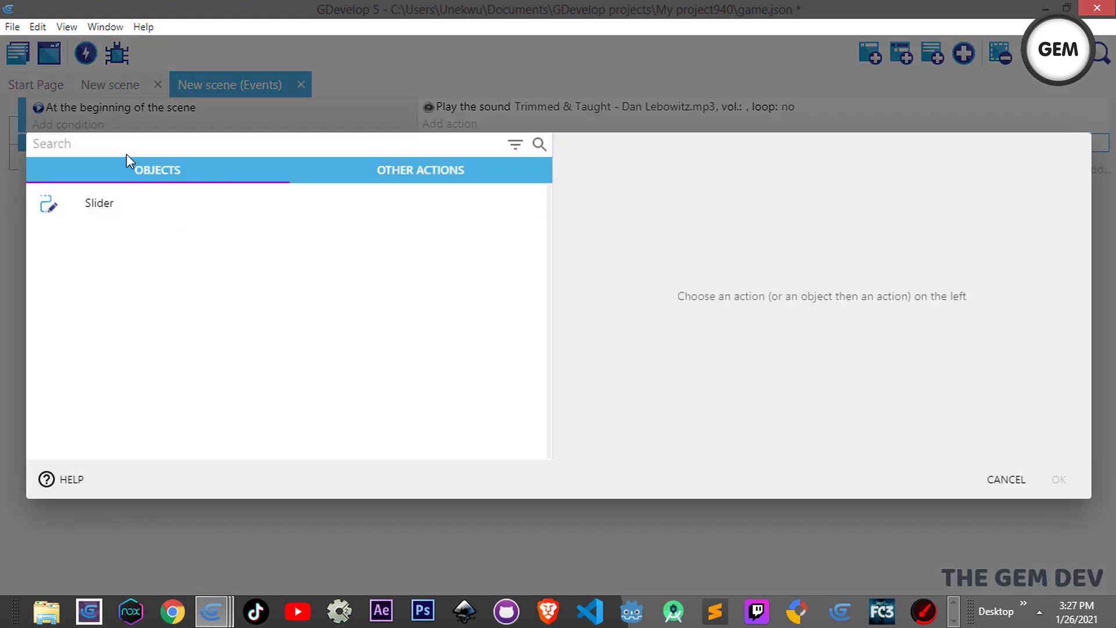
{"action": "type", "text": "volume"}
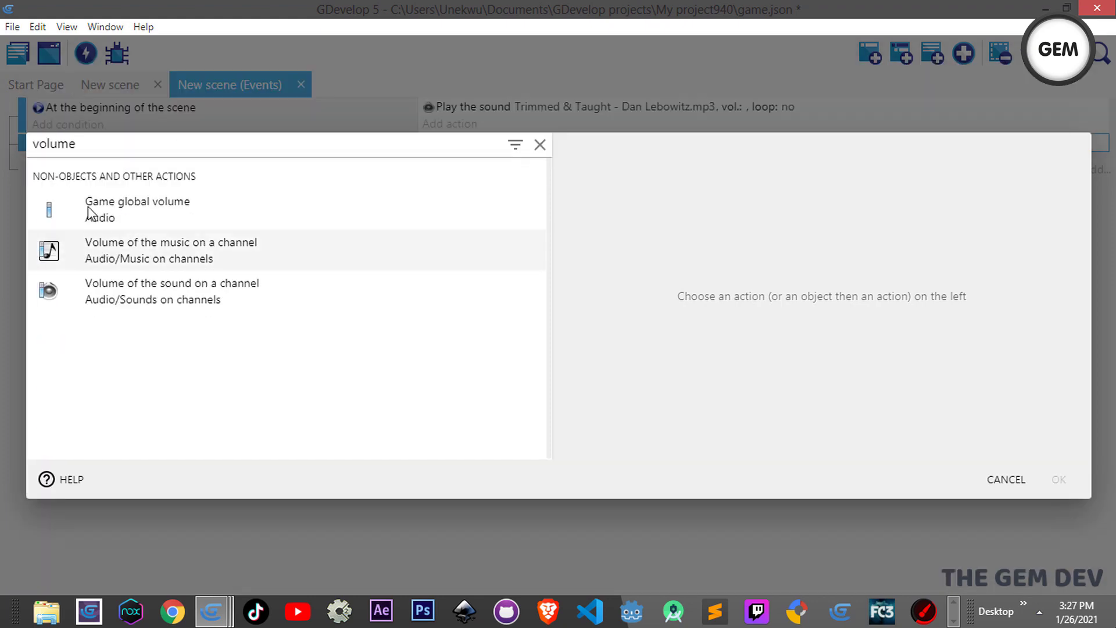
{"action": "left_click", "coordinate": [108, 210]}
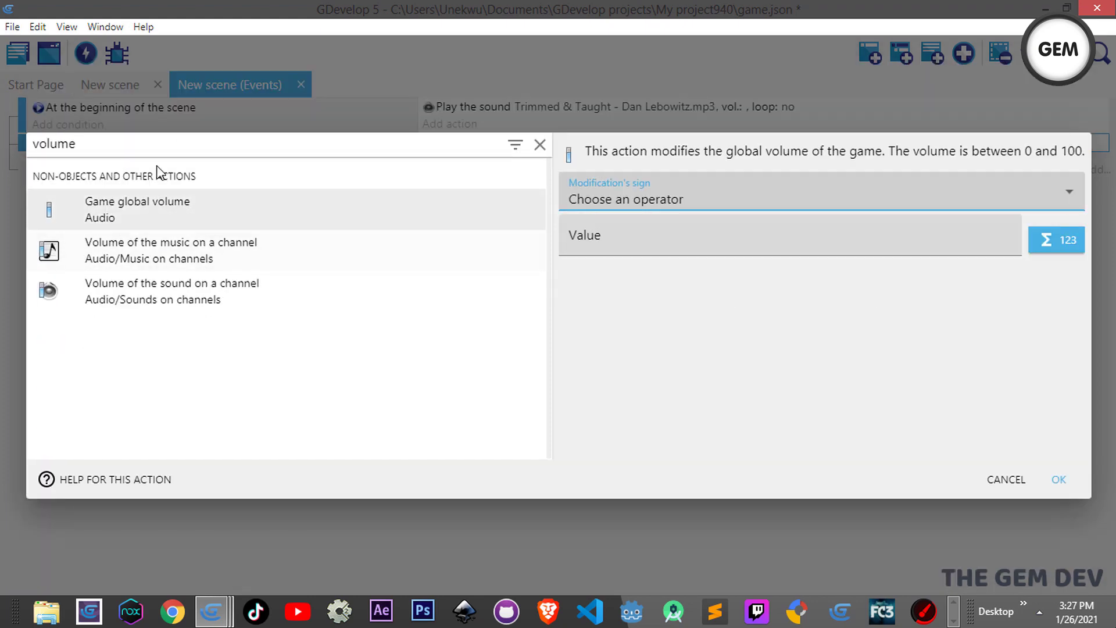
{"action": "left_click", "coordinate": [660, 199]}
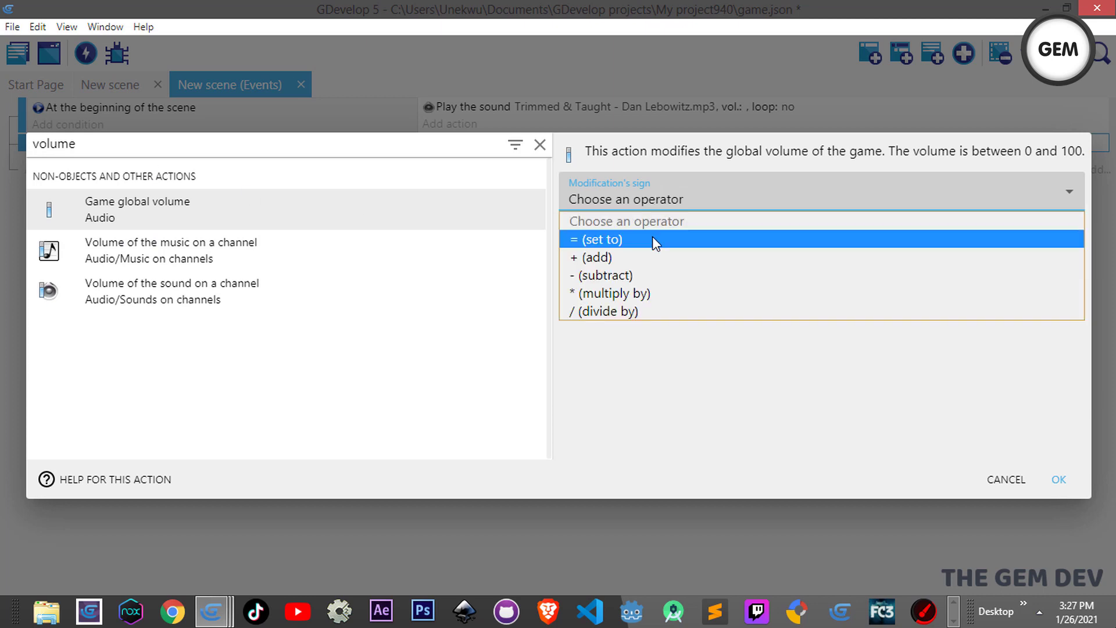
{"action": "left_click", "coordinate": [650, 239]}
{"action": "left_click", "coordinate": [650, 239]}
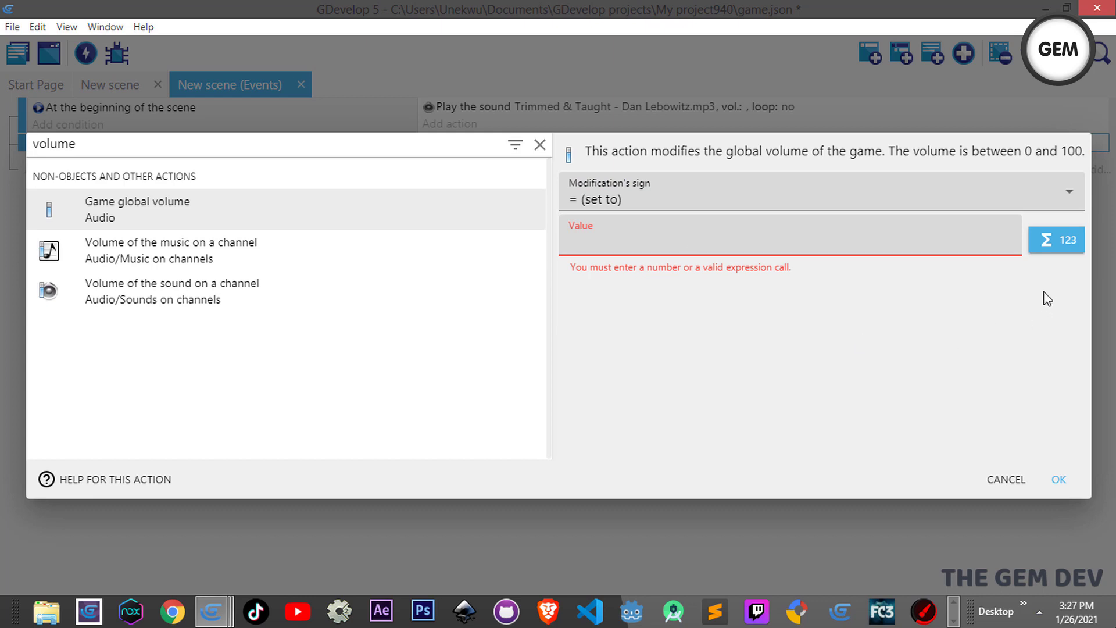
Set the global volume value to the Slider object's Draggable Slider Control value expression, Slider.DraggableSliderControl::Value(), and confirm the action.
{"action": "left_click", "coordinate": [1057, 239]}
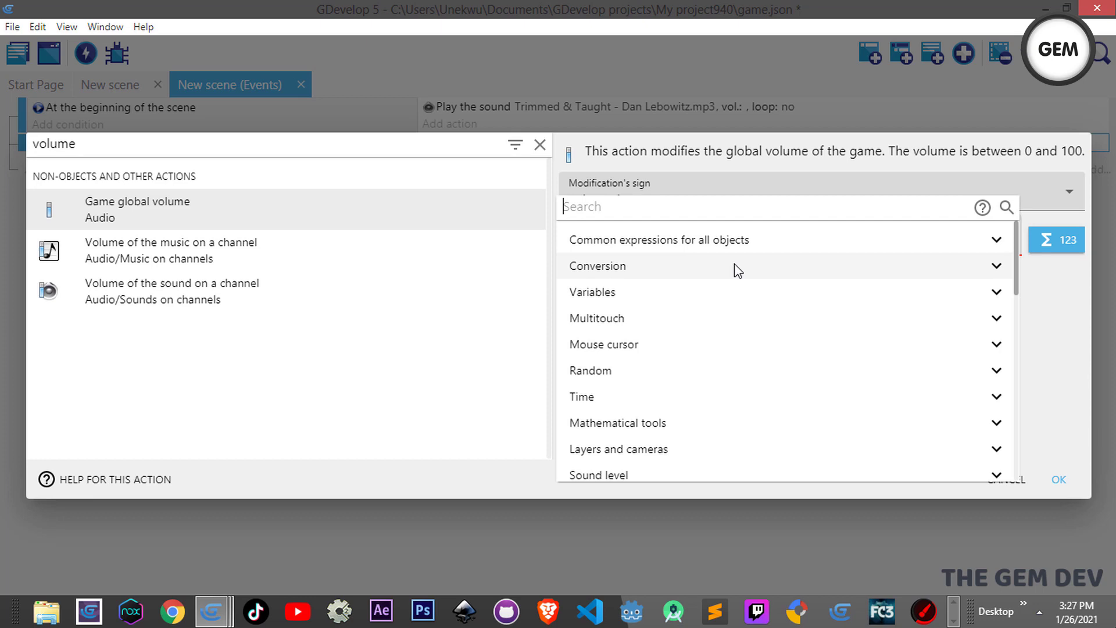
{"action": "scroll", "coordinate": [737, 270], "scroll_direction": "down", "scroll_amount": 10}
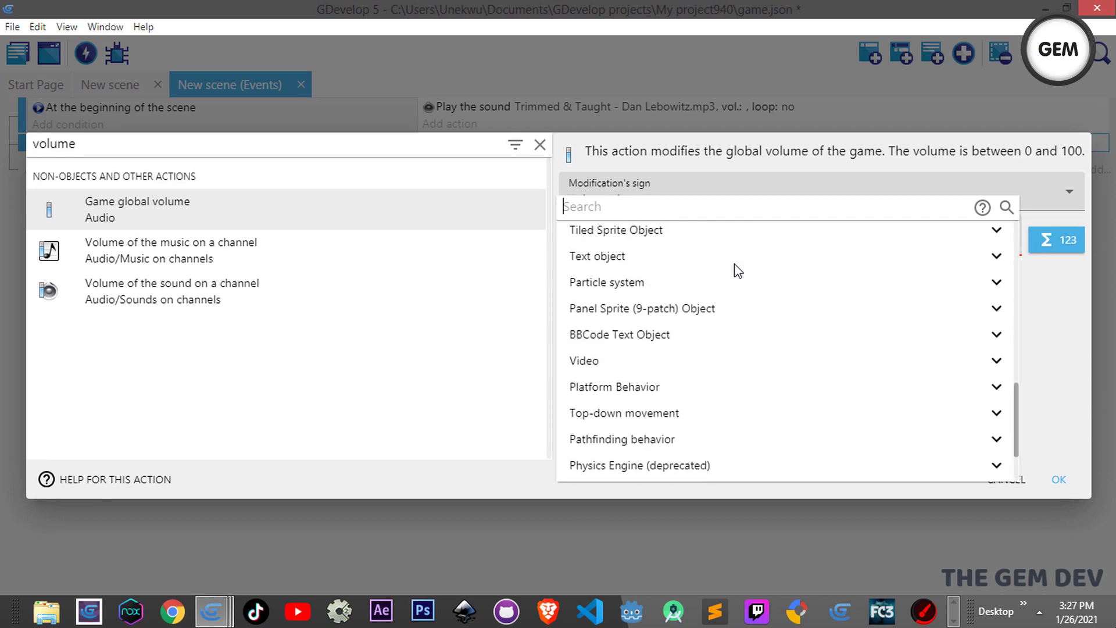
{"action": "scroll", "coordinate": [737, 270], "scroll_direction": "up", "scroll_amount": 10}
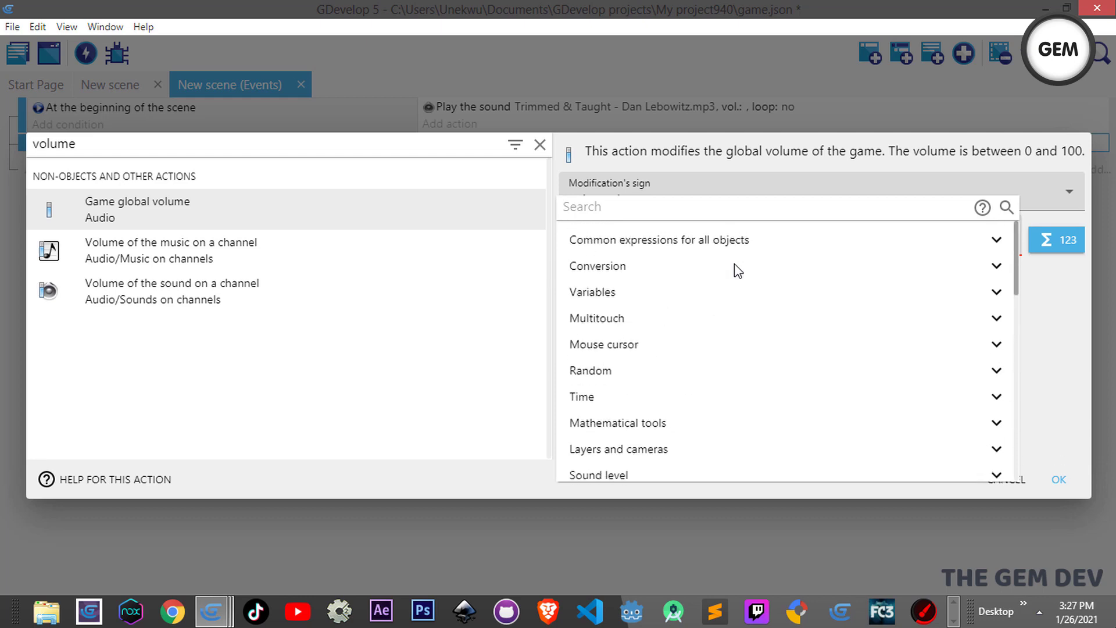
{"action": "left_click", "coordinate": [622, 208]}
{"action": "type", "text": "slider"}
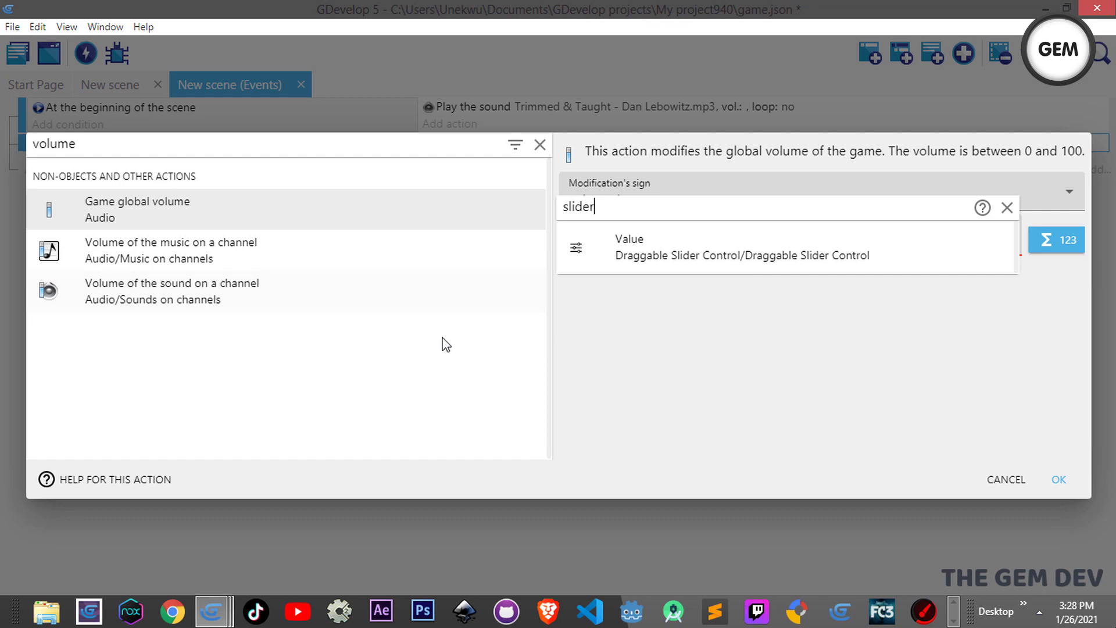
{"action": "left_click", "coordinate": [623, 243]}
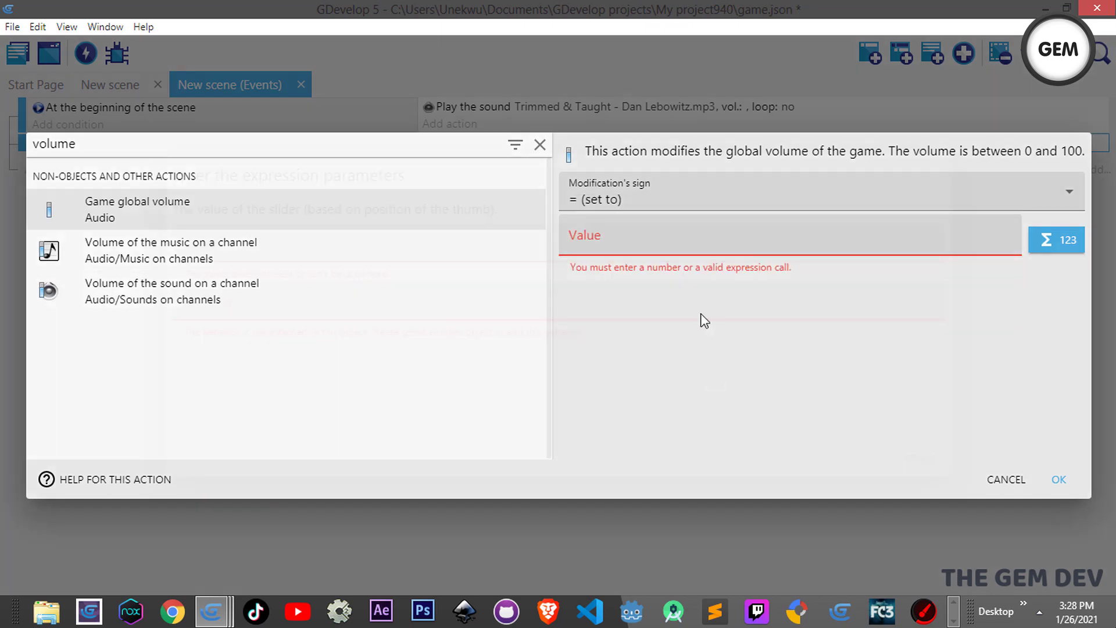
{"action": "left_click", "coordinate": [369, 248]}
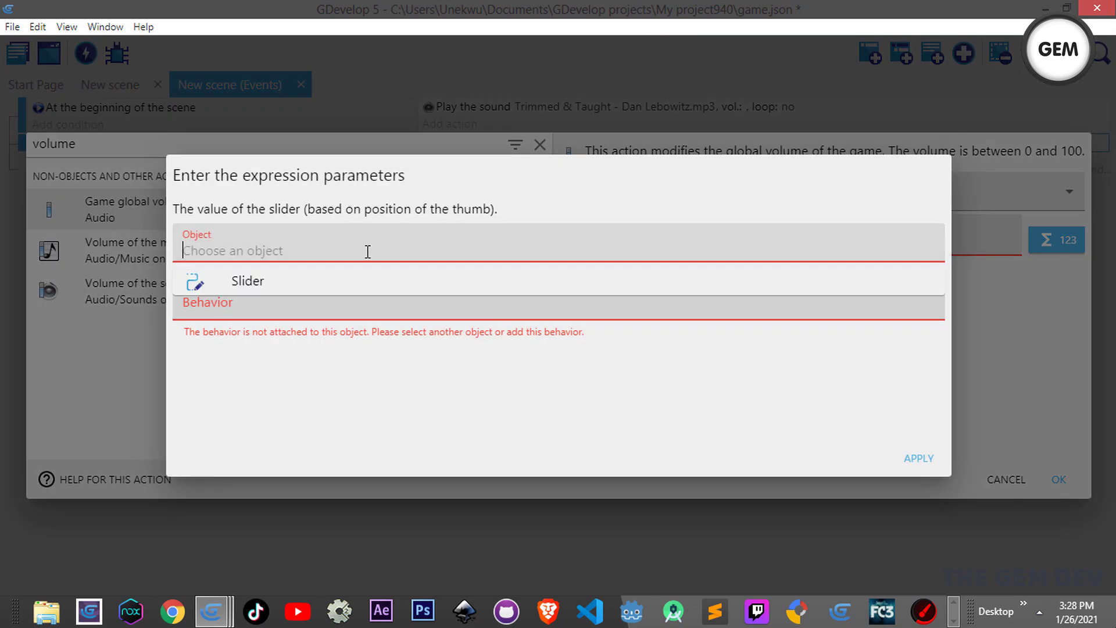
{"action": "left_click", "coordinate": [355, 283]}
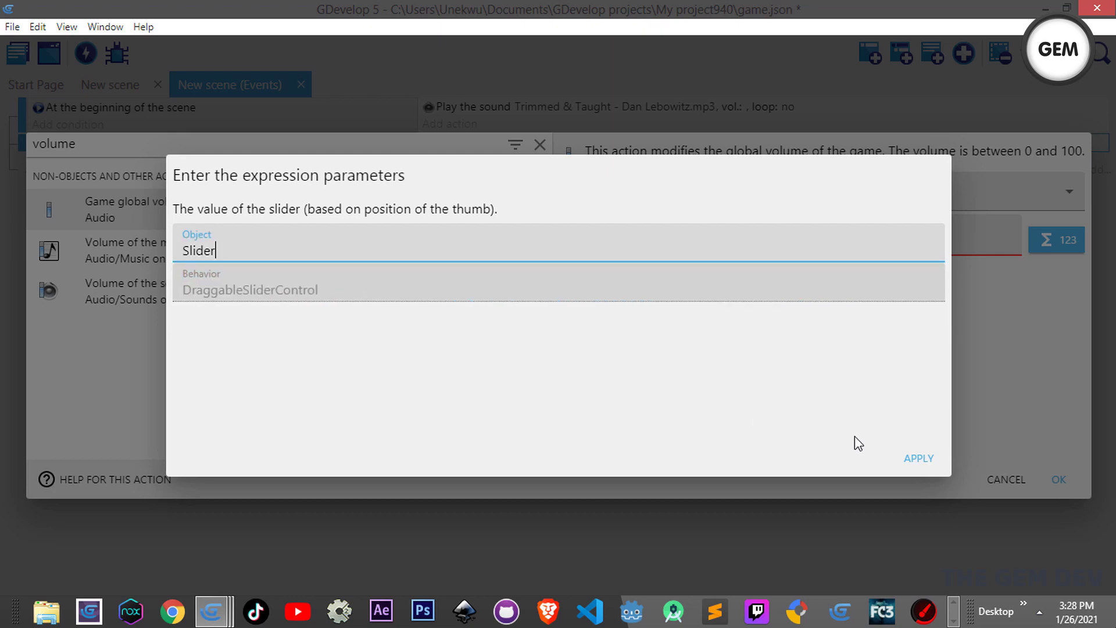
{"action": "left_click", "coordinate": [919, 457]}
{"action": "left_click", "coordinate": [1058, 479]}
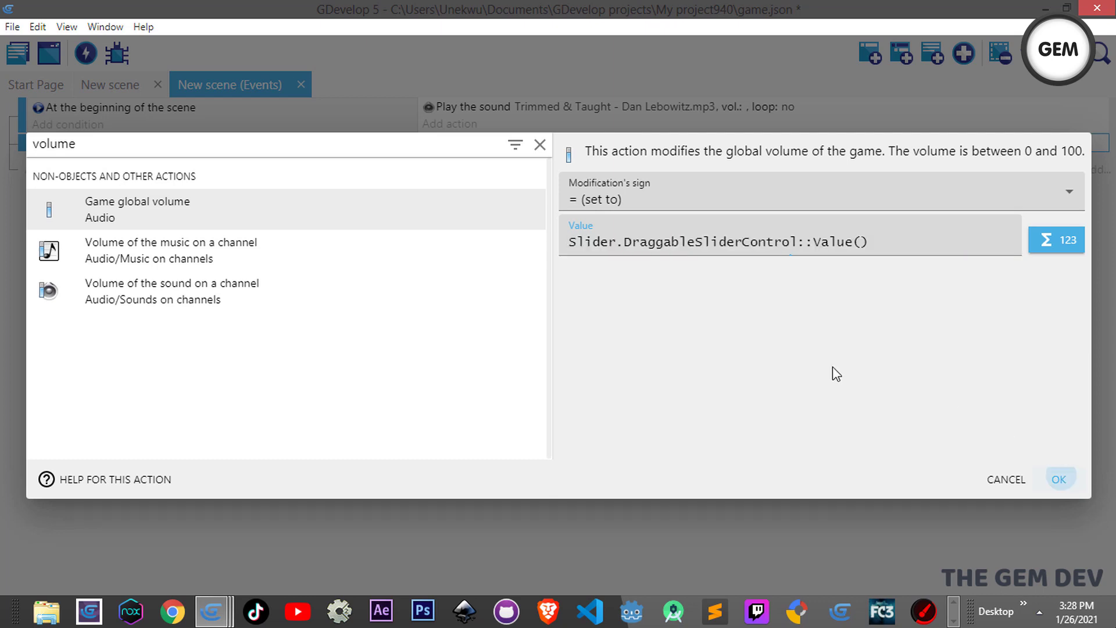
Test the volume control in another preview window by moving the slider thumb to the track's far end, and close the preview.
{"action": "right_click", "coordinate": [85, 53]}
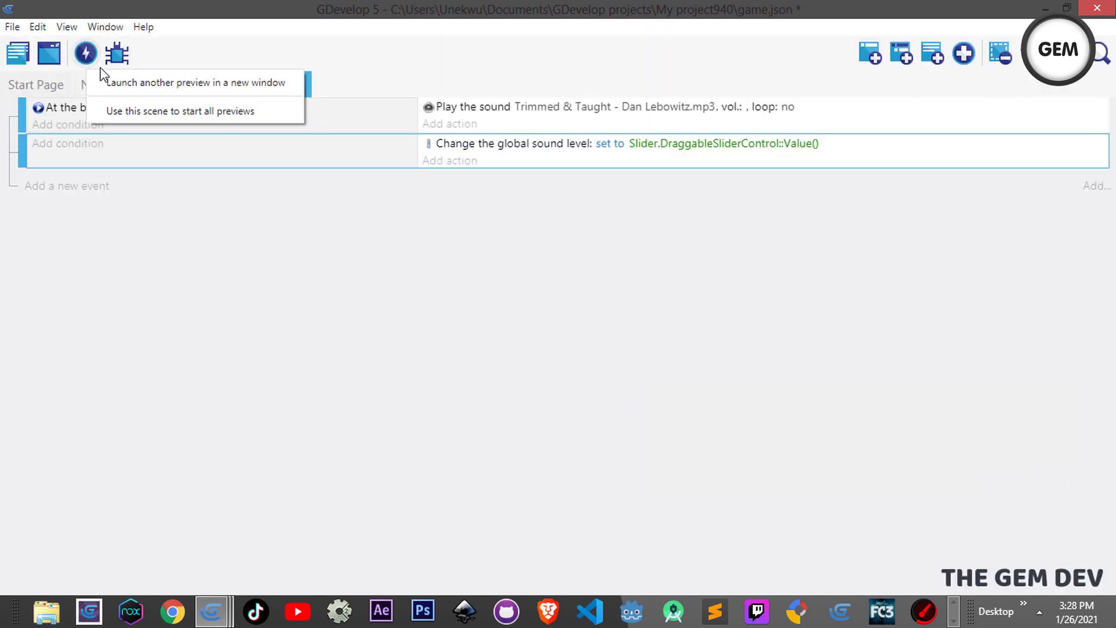
{"action": "left_click", "coordinate": [123, 87]}
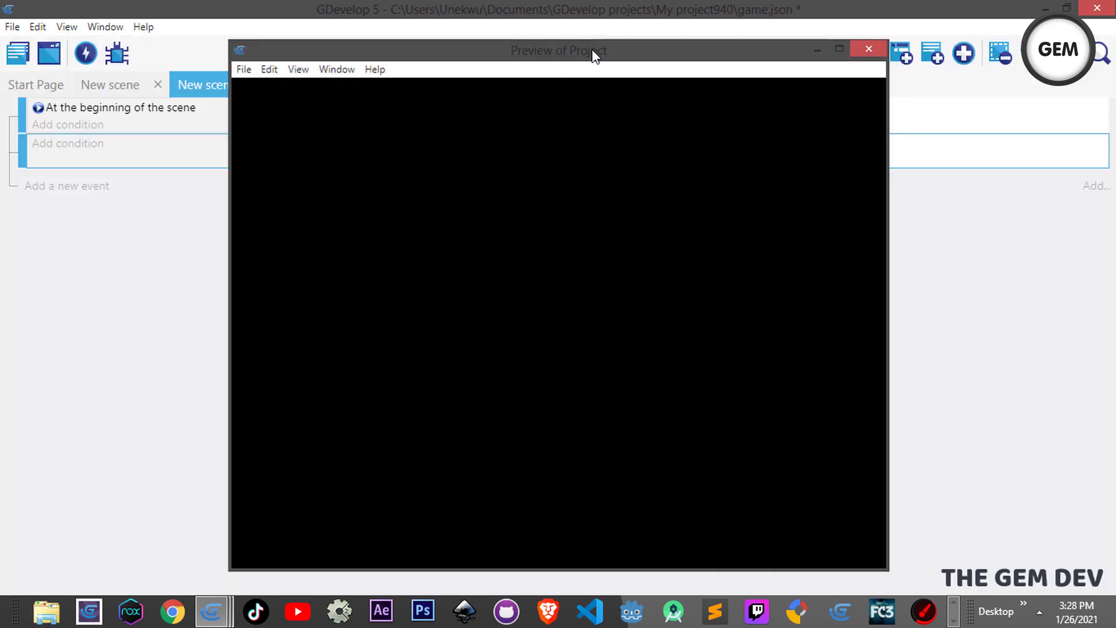
{"action": "left_click_drag", "start_coordinate": [592, 49], "coordinate": [562, 37]}
{"action": "key", "text": "XF86AudioRaiseVolume"}
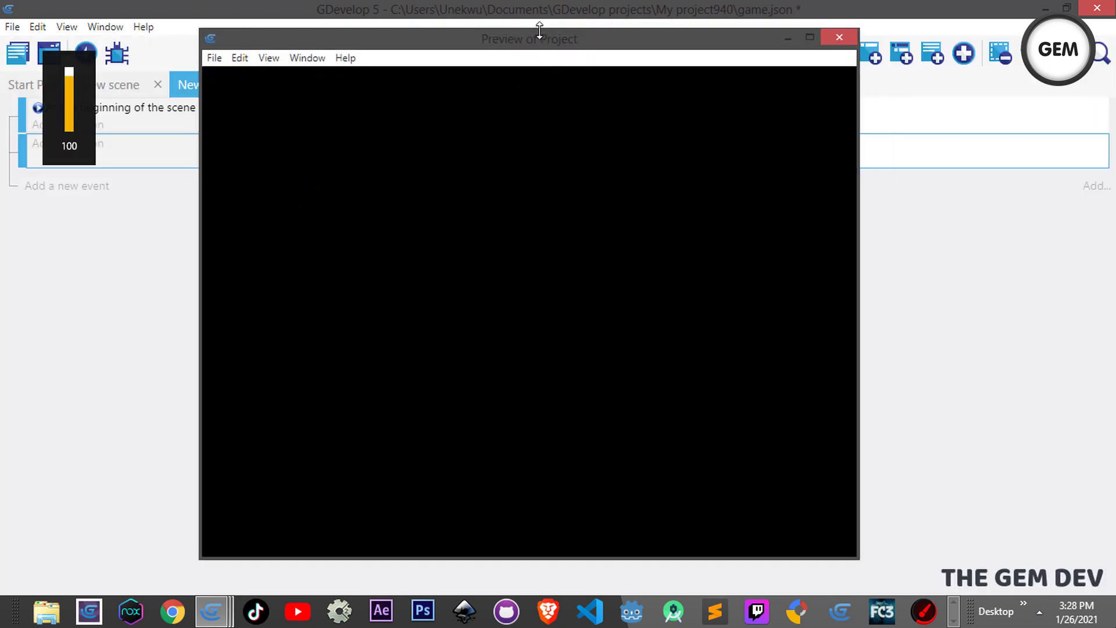
{"action": "mouse_move", "coordinate": [539, 37]}
{"action": "left_mouse_down"}
{"action": "mouse_move", "coordinate": [517, 37]}
{"action": "mouse_move", "coordinate": [543, 193]}
{"action": "mouse_move", "coordinate": [531, 120]}
{"action": "mouse_move", "coordinate": [543, 41]}
{"action": "mouse_move", "coordinate": [347, 327]}
{"action": "mouse_move", "coordinate": [486, 95]}
{"action": "mouse_move", "coordinate": [533, 40]}
{"action": "left_mouse_up"}
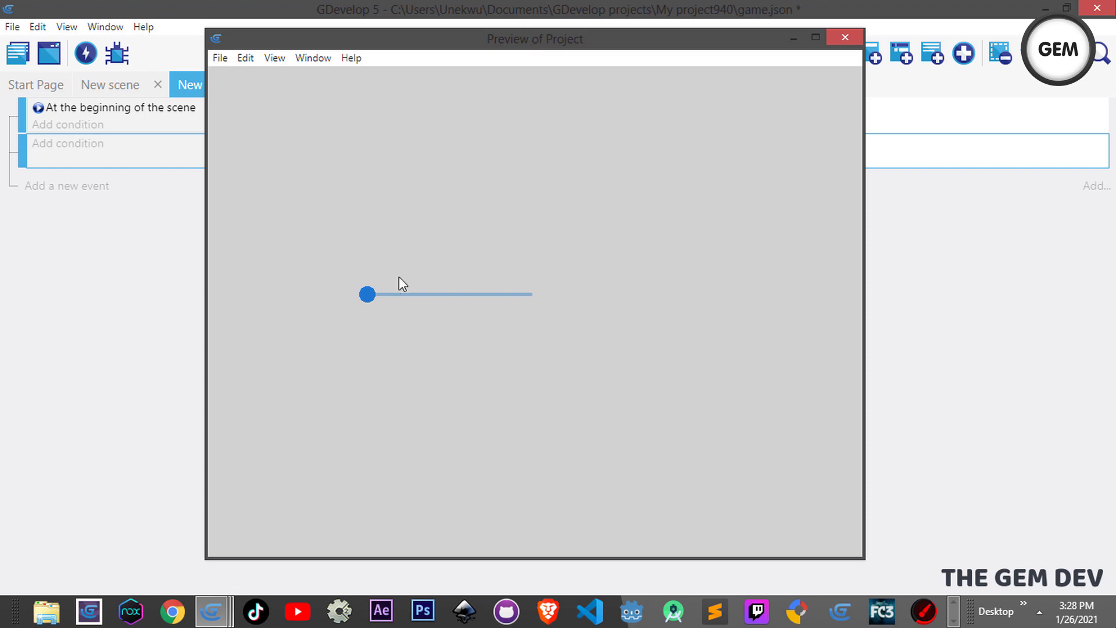
{"action": "left_click_drag", "start_coordinate": [400, 298], "coordinate": [539, 299]}
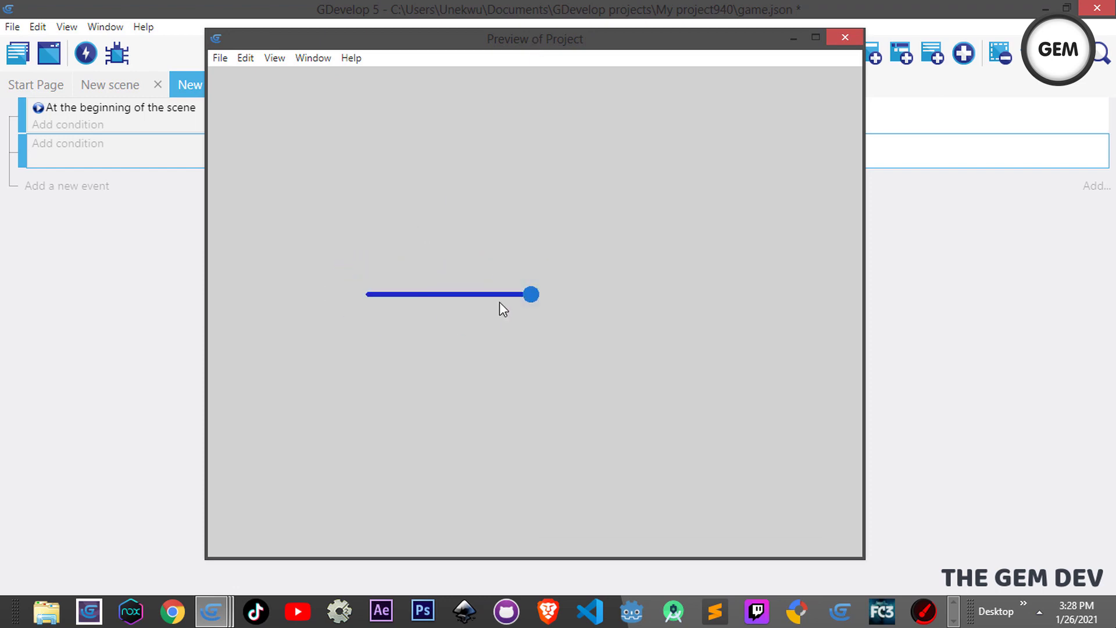
{"action": "mouse_move", "coordinate": [527, 299]}
{"action": "left_mouse_down"}
{"action": "mouse_move", "coordinate": [428, 291]}
{"action": "mouse_move", "coordinate": [553, 311]}
{"action": "mouse_move", "coordinate": [498, 294]}
{"action": "mouse_move", "coordinate": [543, 294]}
{"action": "left_mouse_up"}
{"action": "left_click", "coordinate": [846, 38]}
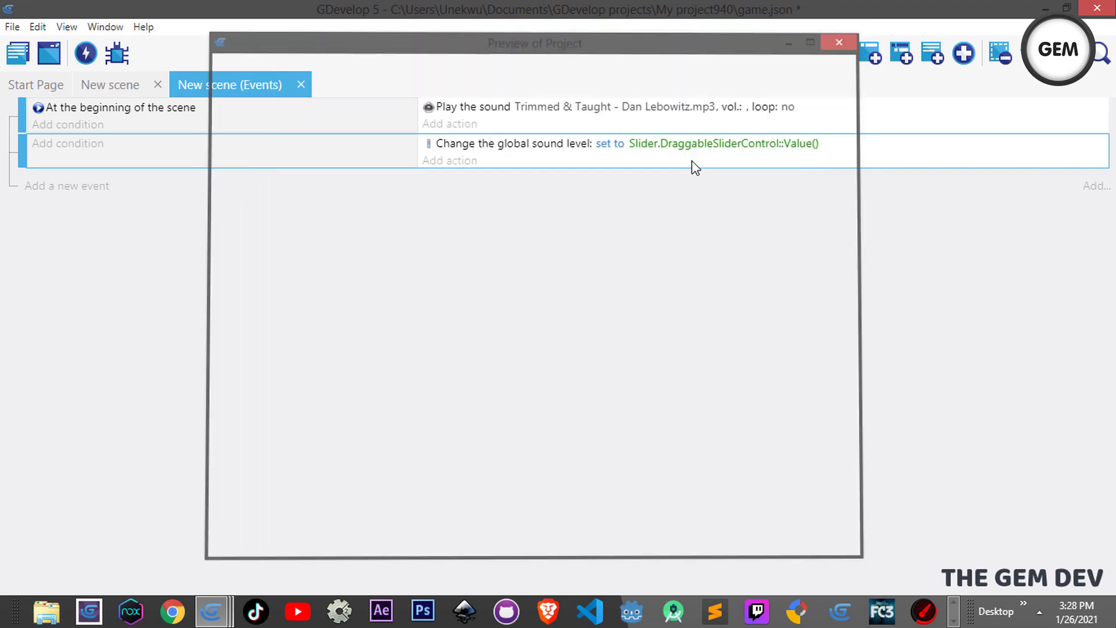
{"action": "left_click", "coordinate": [538, 142]}
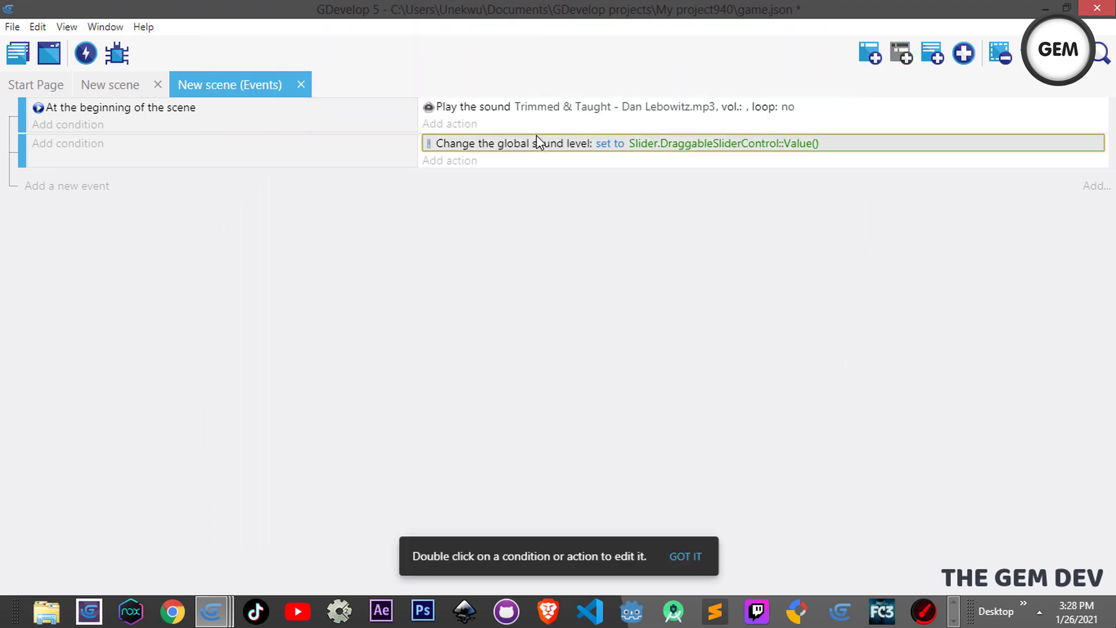
{"action": "double_click", "coordinate": [539, 143]}
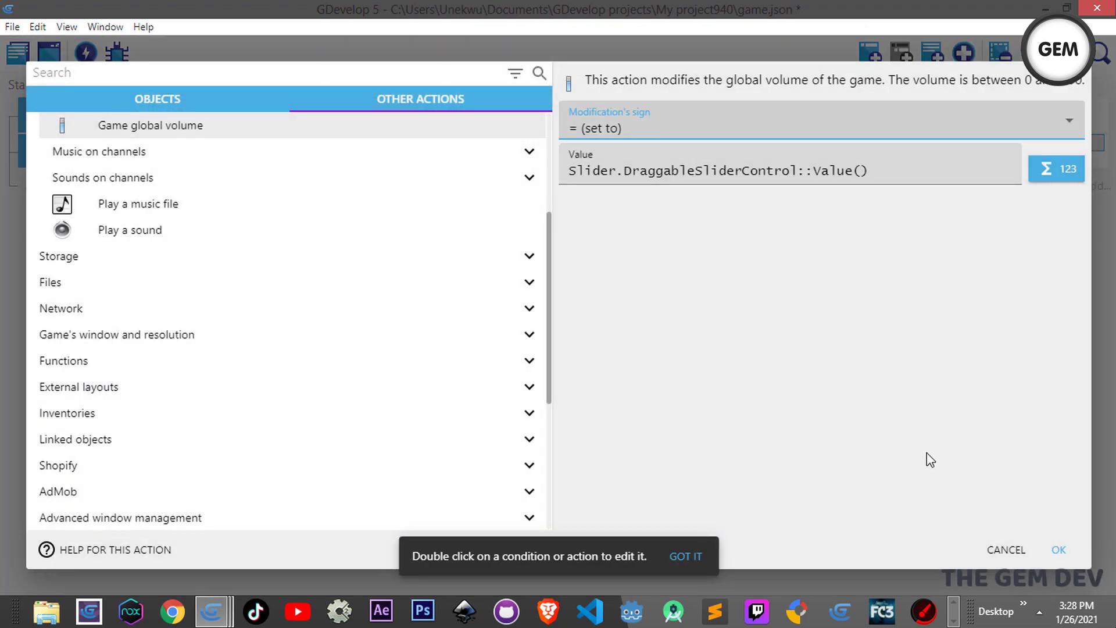
{"action": "left_click", "coordinate": [991, 550]}
Set the volume of the Play a sound action in the beginning-of-scene event to 700.
{"action": "double_click", "coordinate": [503, 109]}
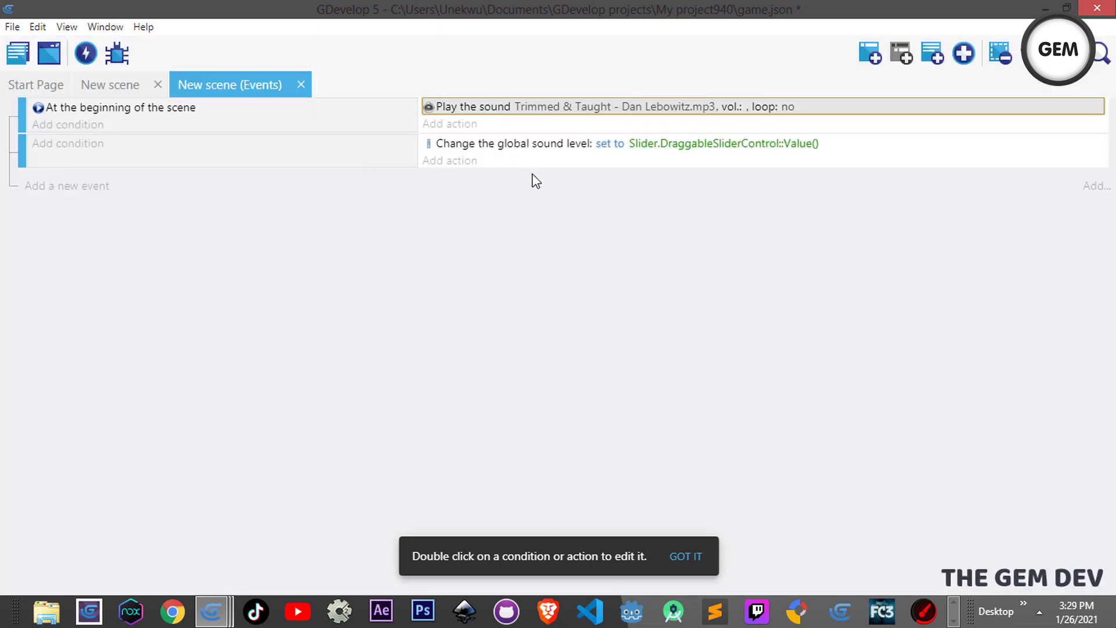
{"action": "left_click", "coordinate": [683, 225]}
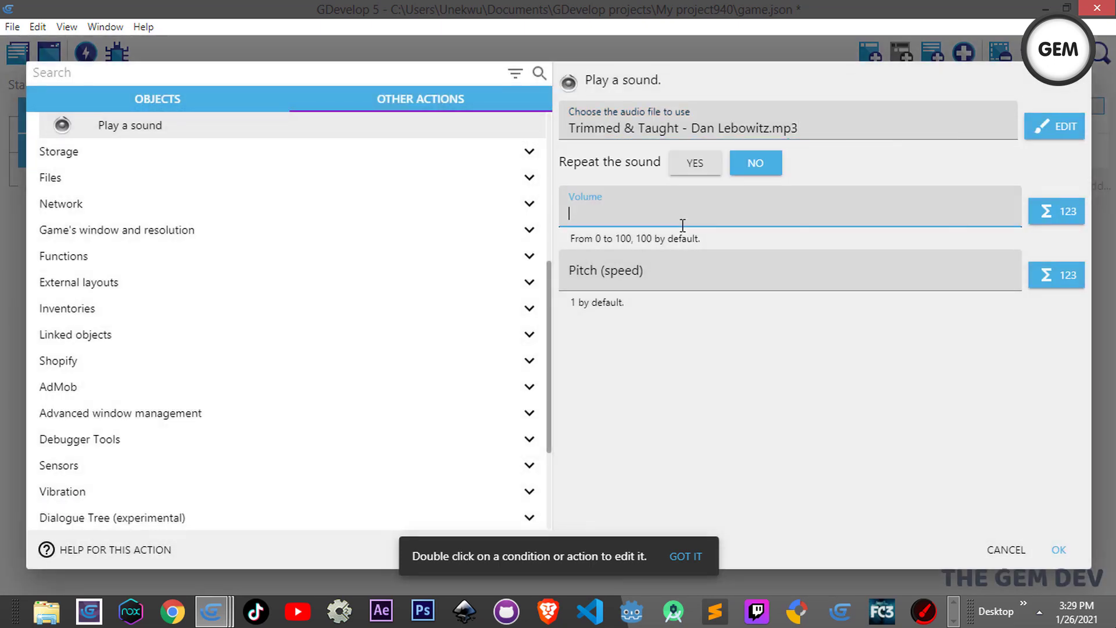
{"action": "type", "text": "100"}
{"action": "key", "text": "BackSpace"}
{"action": "key", "text": "BackSpace"}
{"action": "key", "text": "BackSpace"}
{"action": "type", "text": "700"}
{"action": "left_click", "coordinate": [1058, 552]}
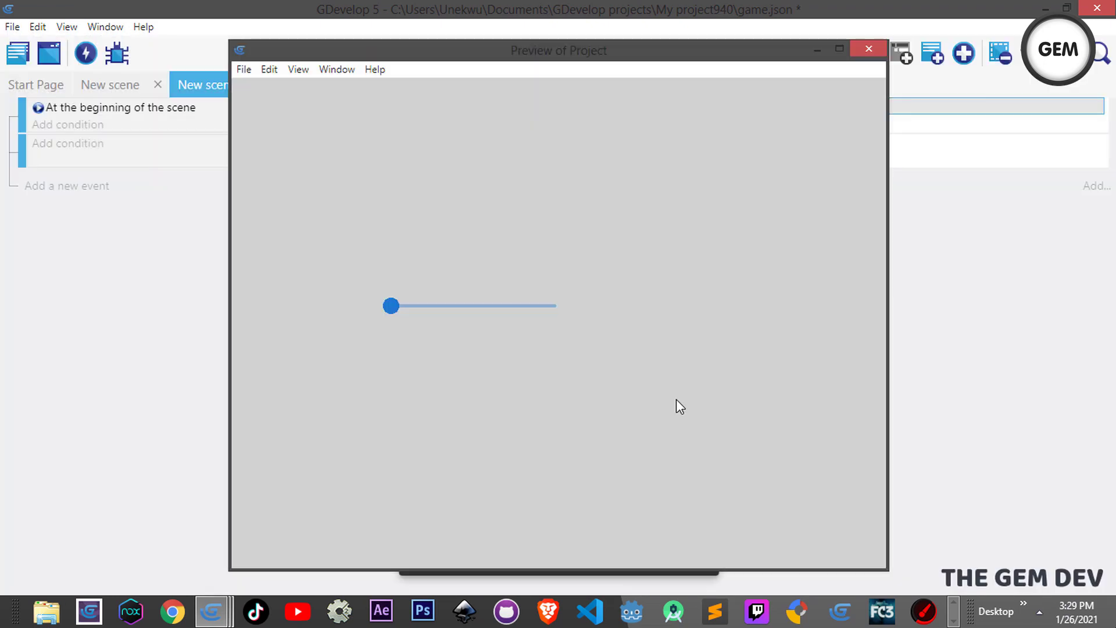
Test the sound volume in the preview by moving the slider thumb to maximum, back to minimum, and to maximum again.
{"action": "left_click_drag", "start_coordinate": [391, 306], "coordinate": [600, 325]}
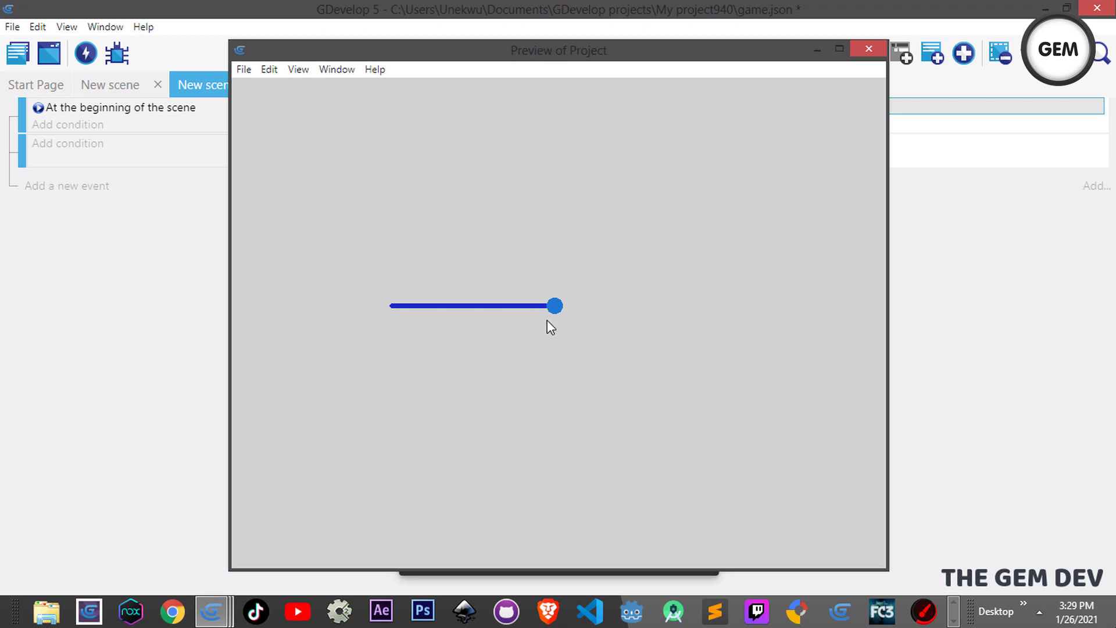
{"action": "left_click_drag", "start_coordinate": [553, 306], "coordinate": [378, 293]}
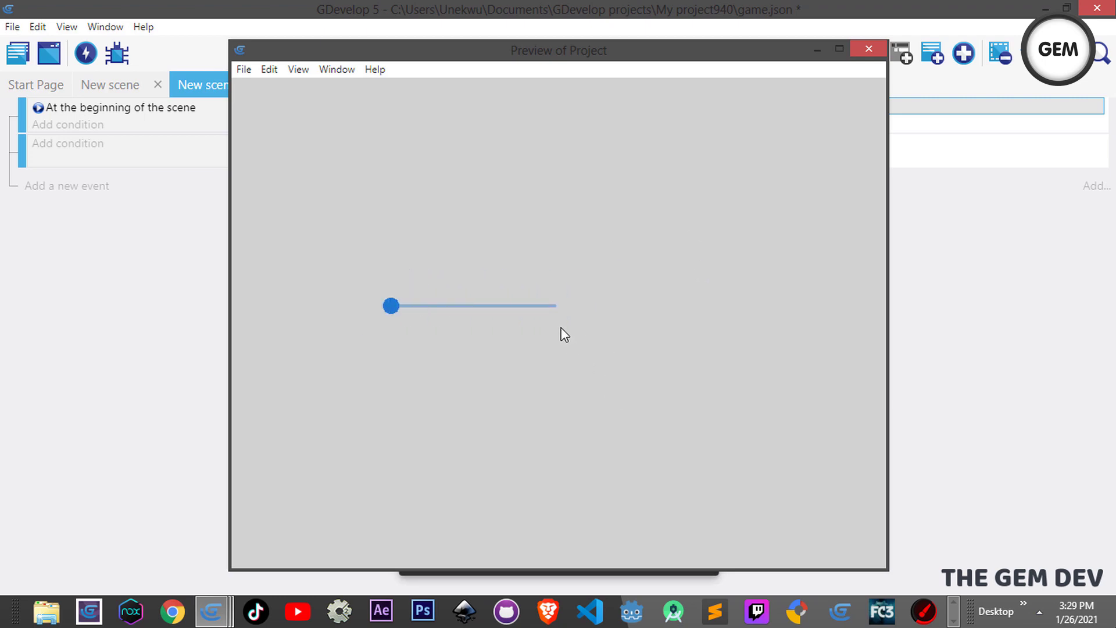
{"action": "left_click_drag", "start_coordinate": [391, 307], "coordinate": [557, 307]}
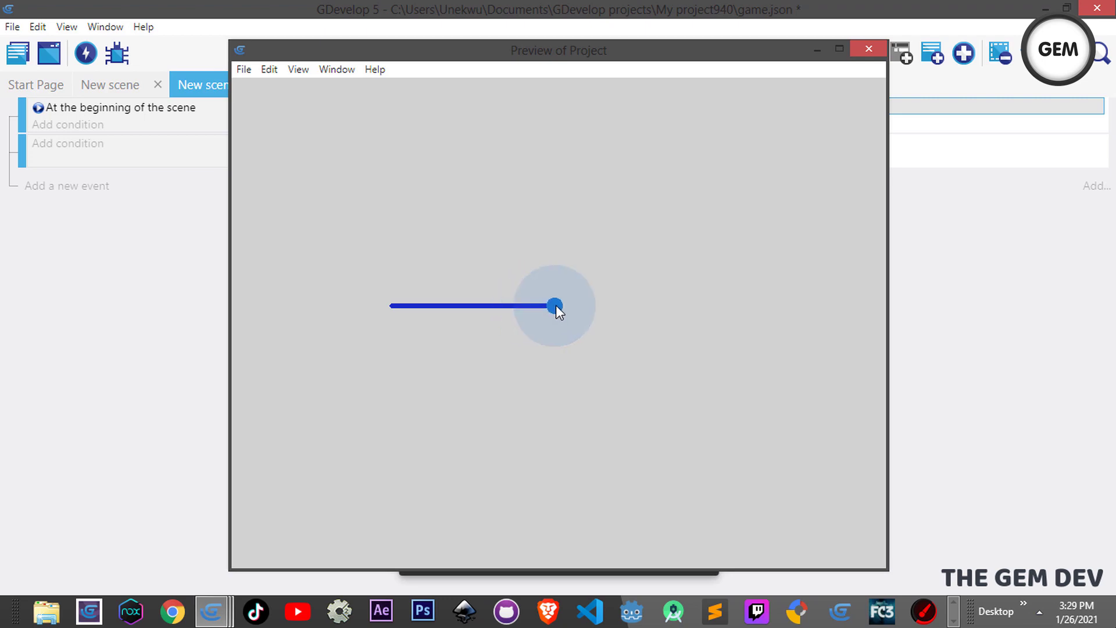